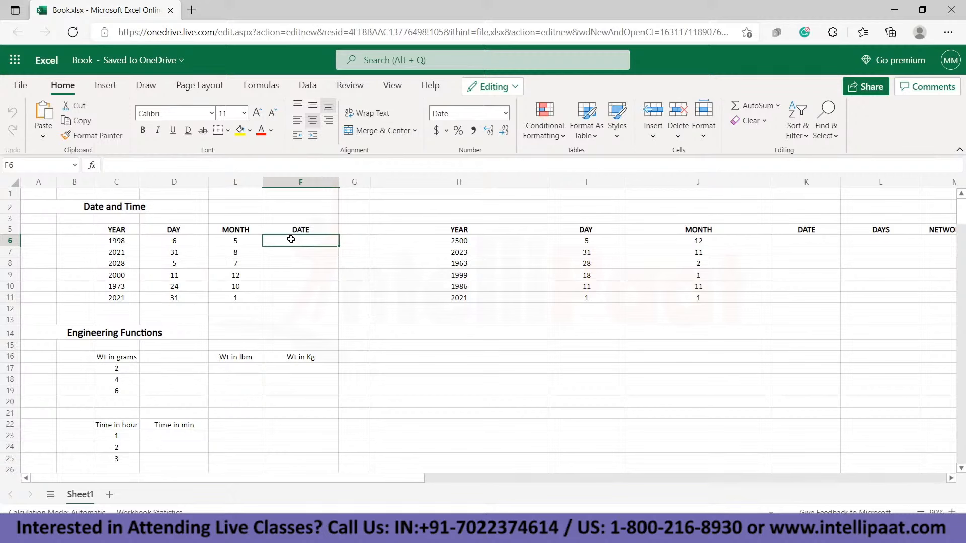
Enter =DATE(C6,E6,D6) in F6 for the first table's DATE column and fill it down through F11
type("=")
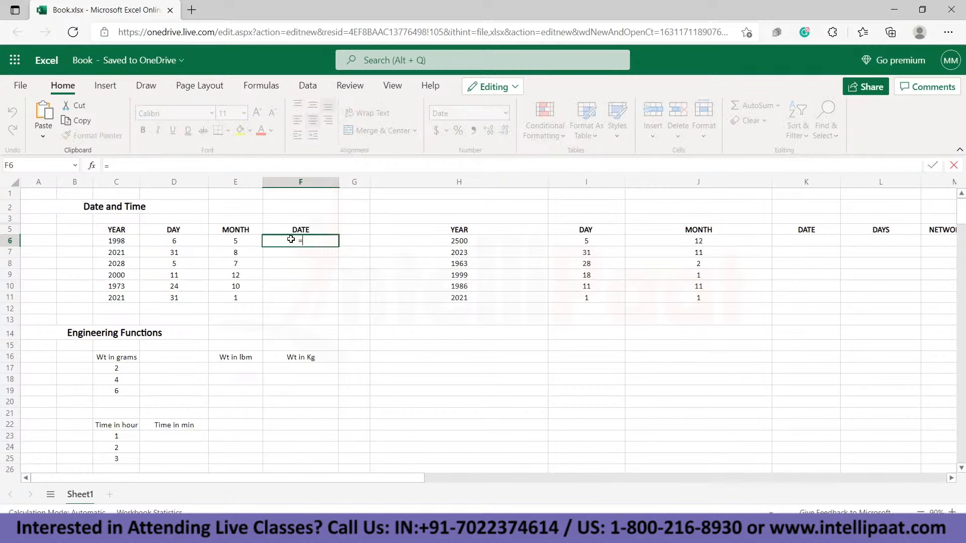
type("date")
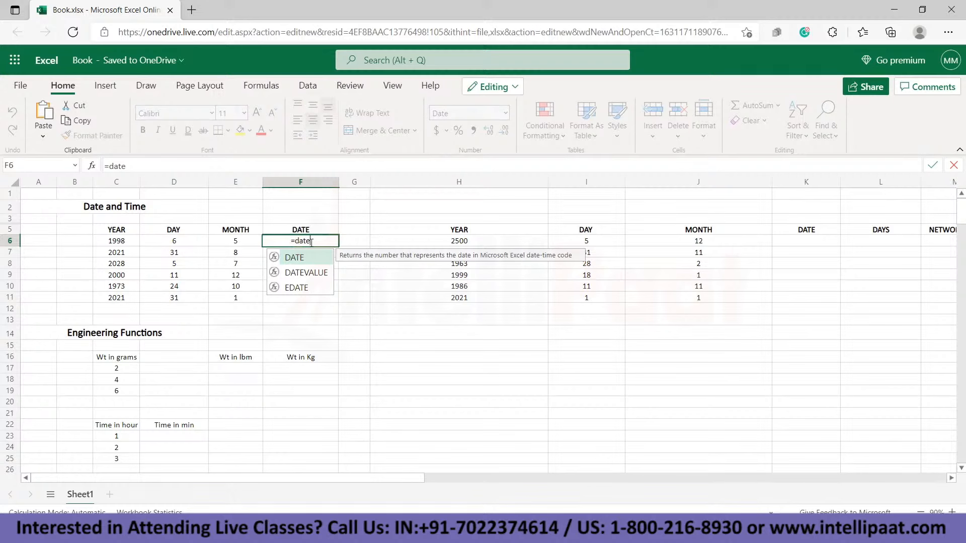
double_click(301, 259)
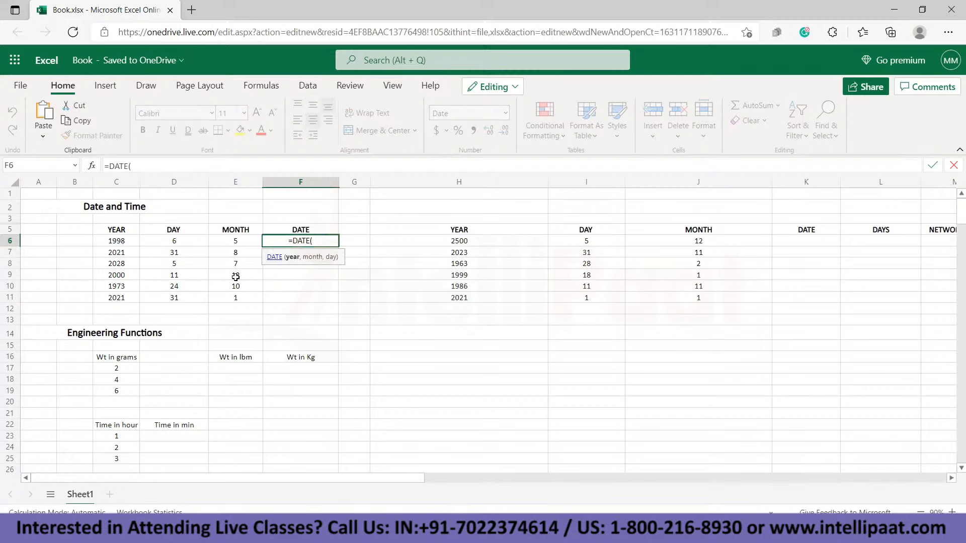
left_click(119, 238)
type(",")
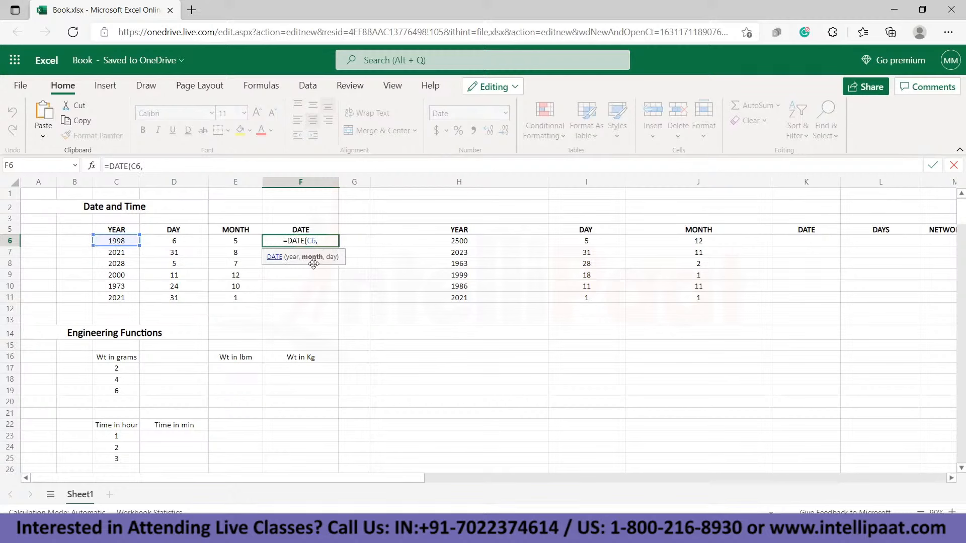
left_click(231, 245)
type(",")
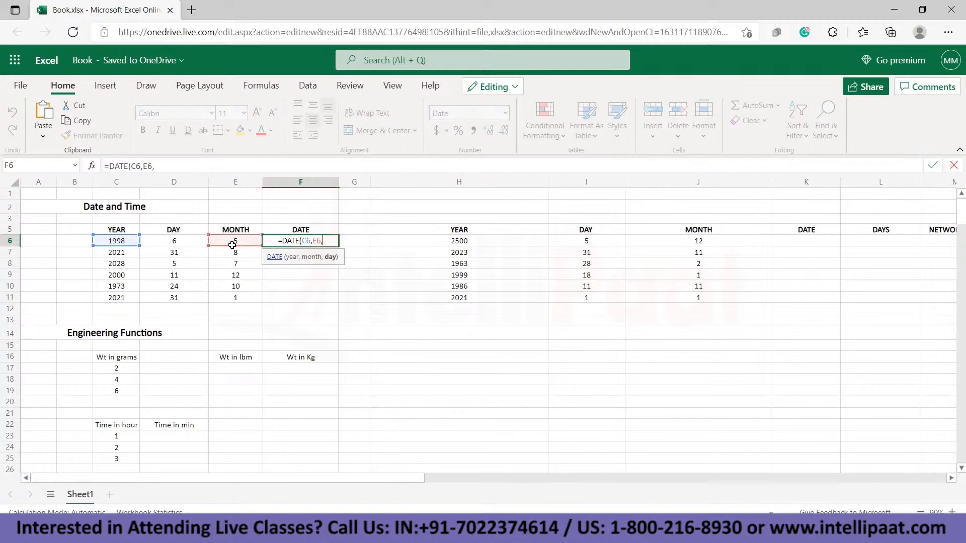
left_click(158, 238)
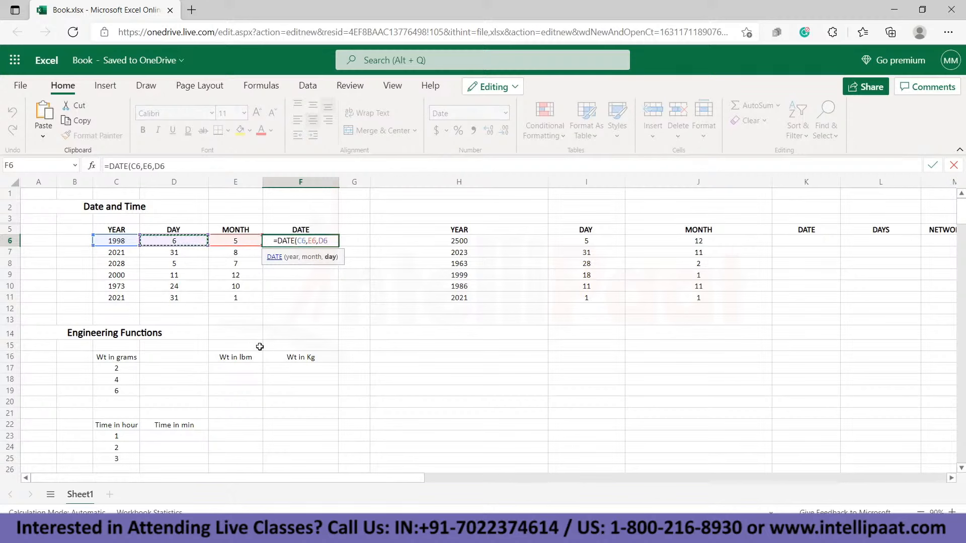
type(")")
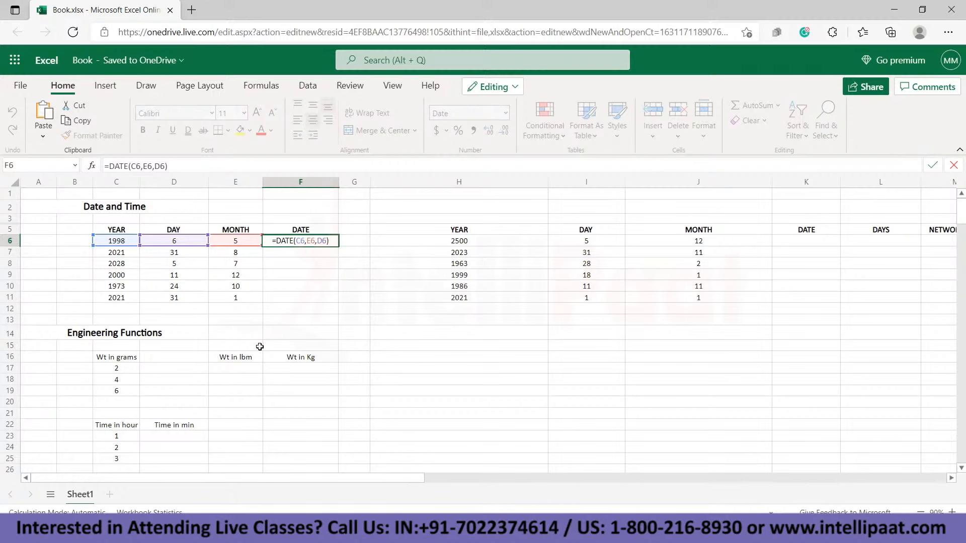
key("Return")
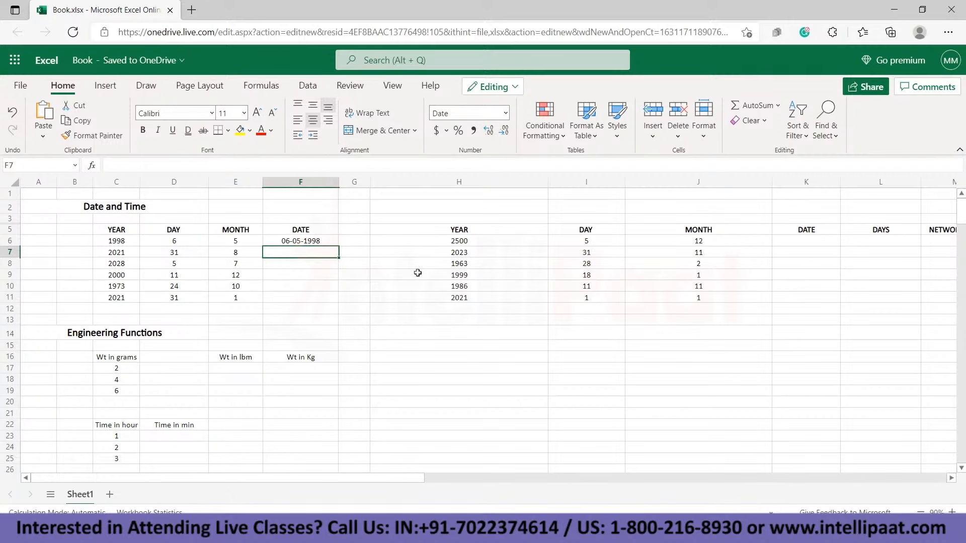
left_click(324, 245)
left_click_drag(338, 246, 339, 293)
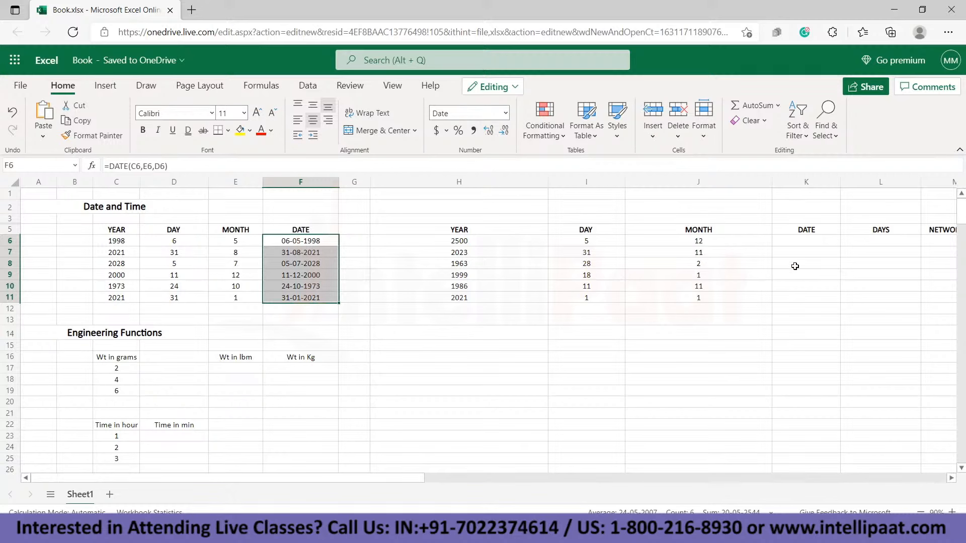
Enter =DATE(H6,J6,I6) in K6 for the second table's DATE column and fill it down through K11
left_click(797, 243)
type("+")
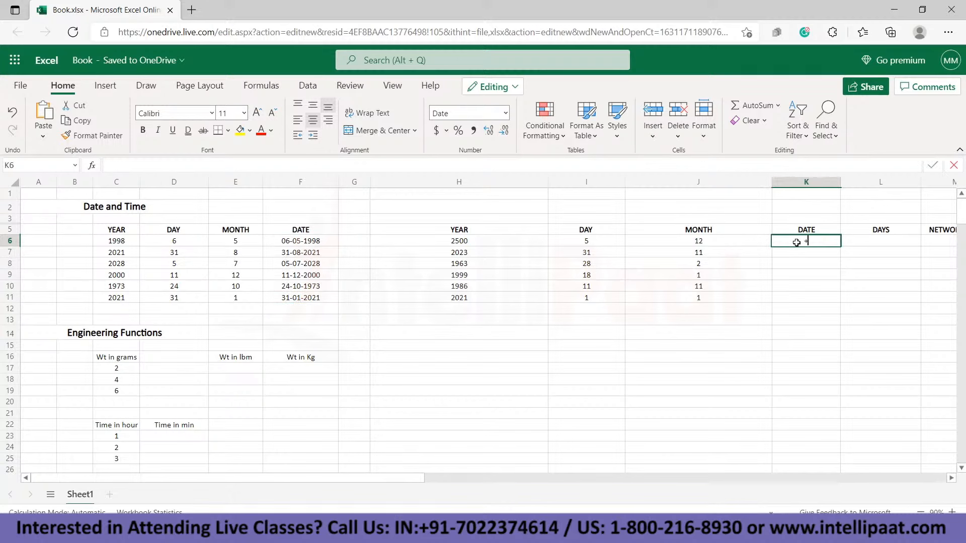
type("f")
key("BackSpace")
type("date")
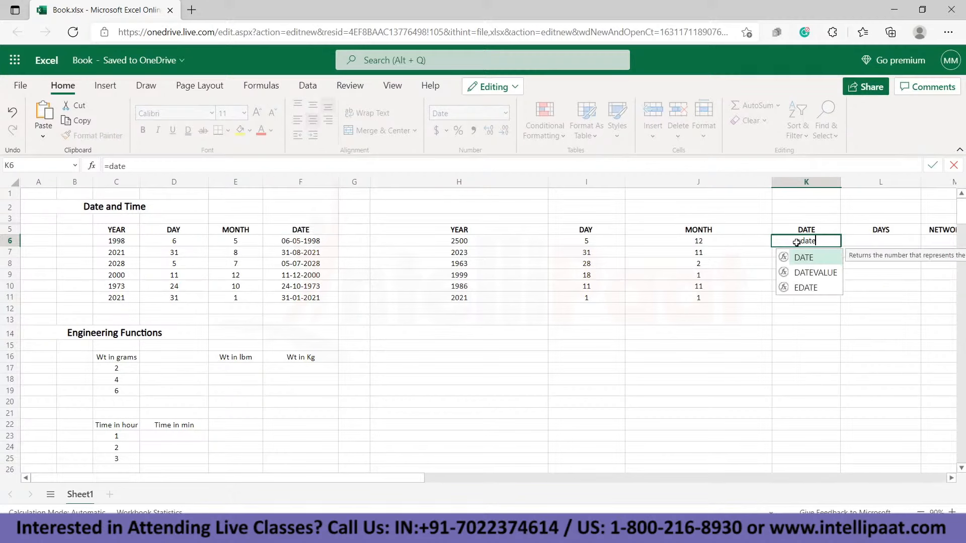
left_click(805, 257)
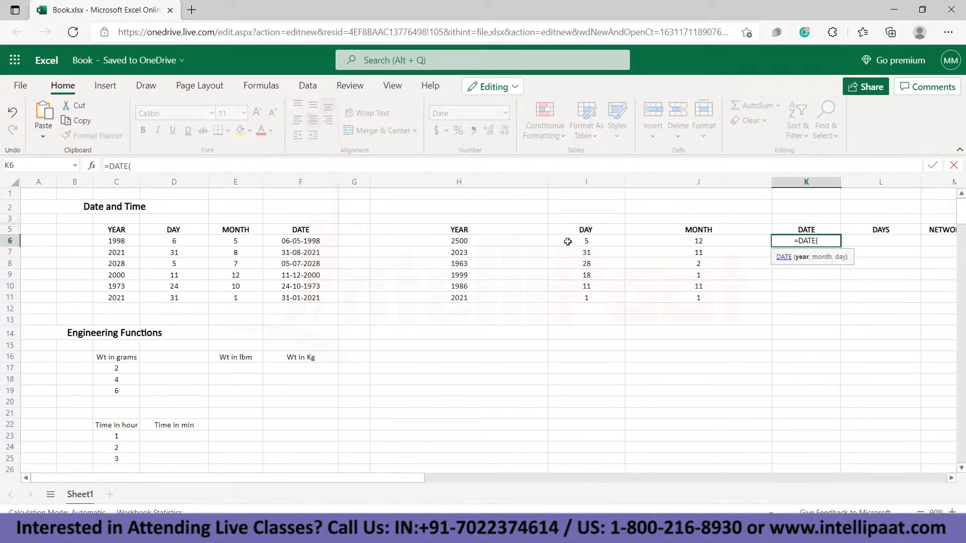
left_click(465, 242)
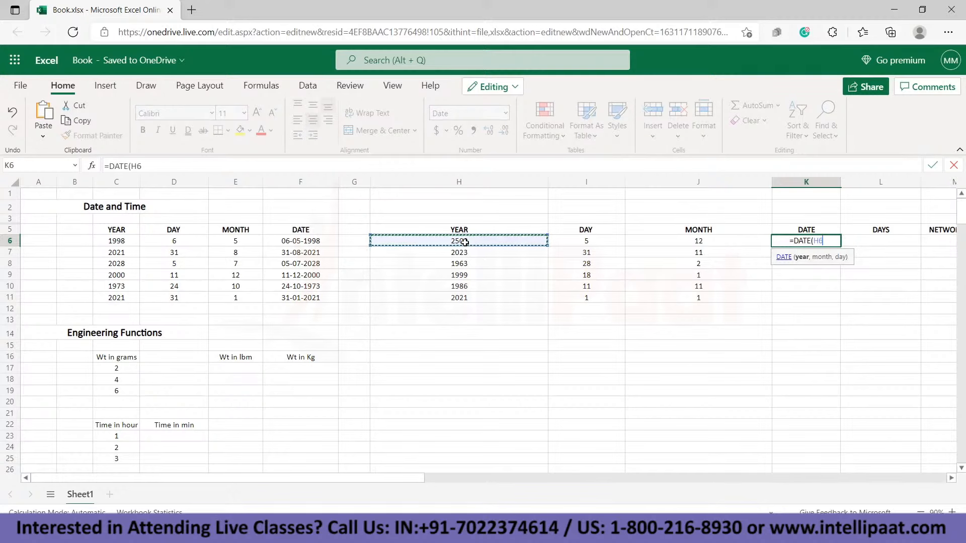
left_click(669, 243)
type(",")
left_click(584, 243)
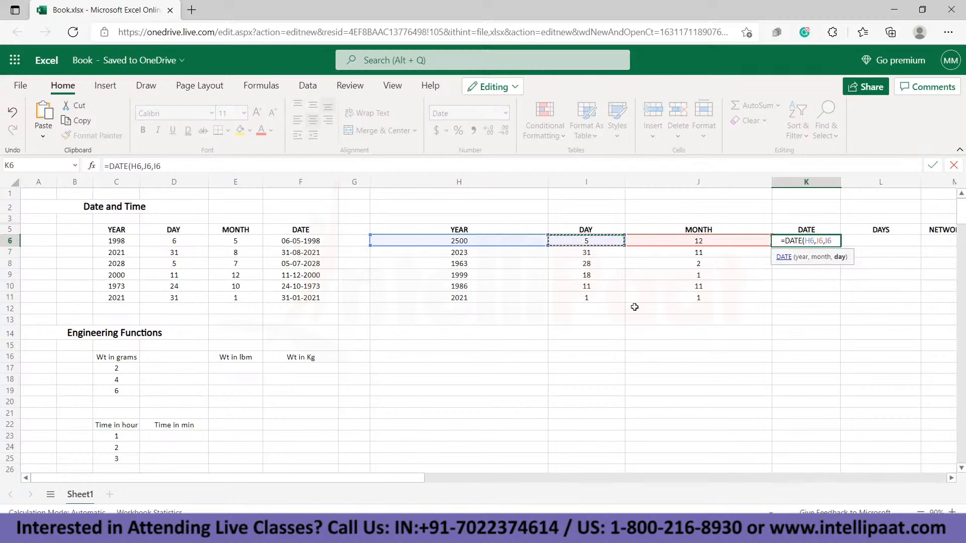
type(")")
key("ctrl+Return")
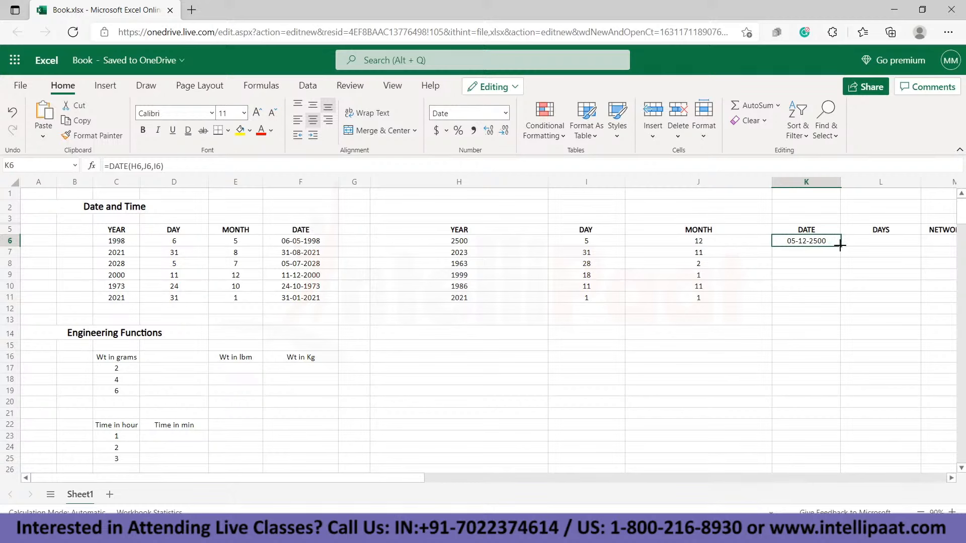
left_click_drag(840, 245, 834, 295)
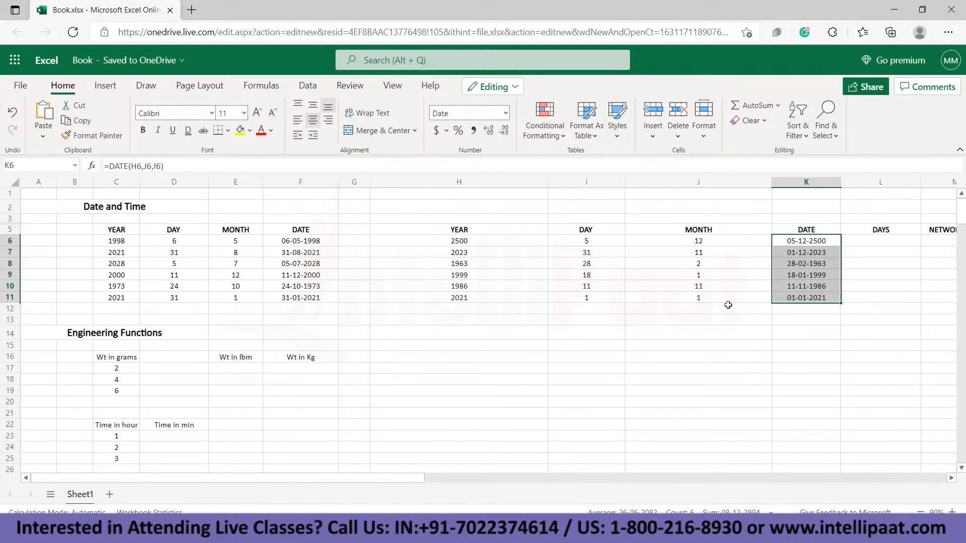
Narrow the second table's YEAR and DAY columns, H and I, so more of the table fits on screen
left_click(700, 331)
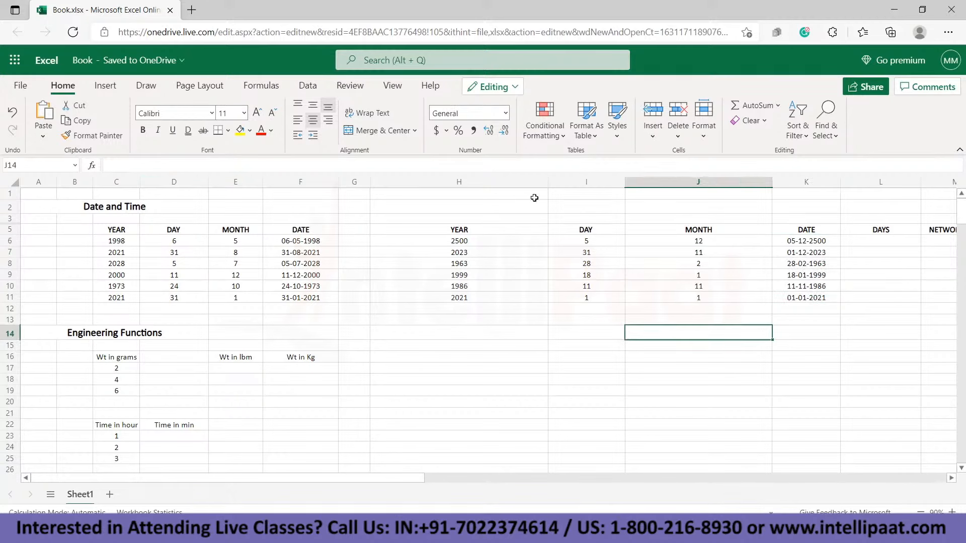
left_click_drag(548, 180, 473, 186)
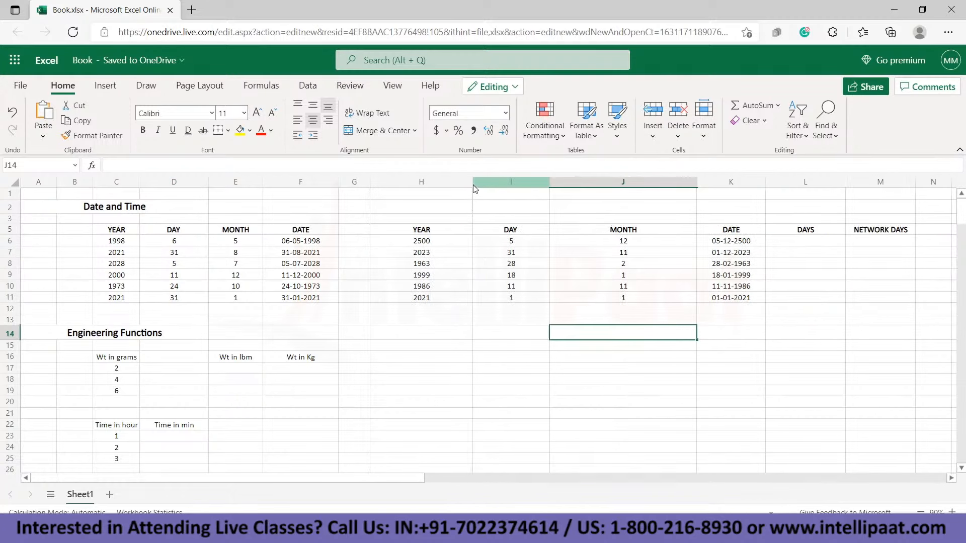
left_click_drag(549, 183, 501, 185)
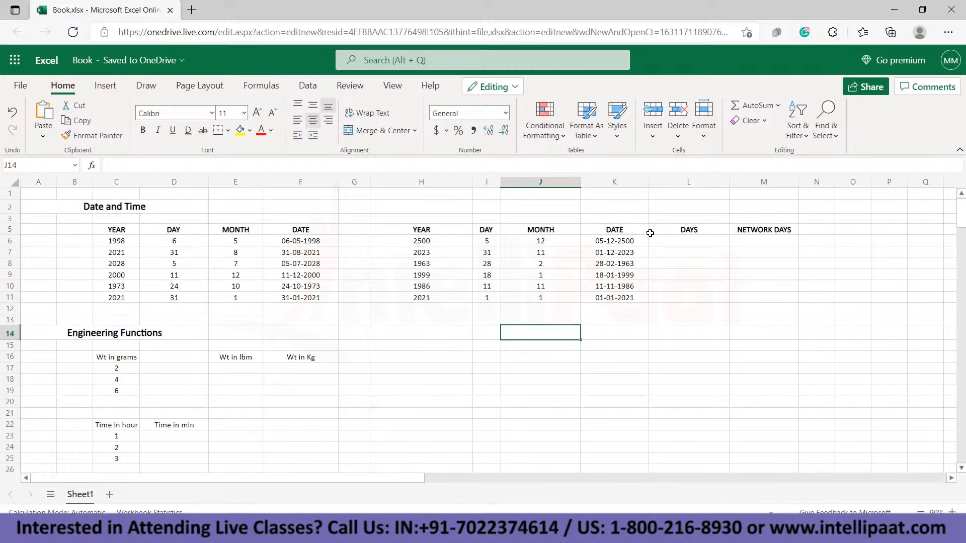
Extract the day from the date in K9 by entering =DAY(K9) in J14
left_click(615, 275)
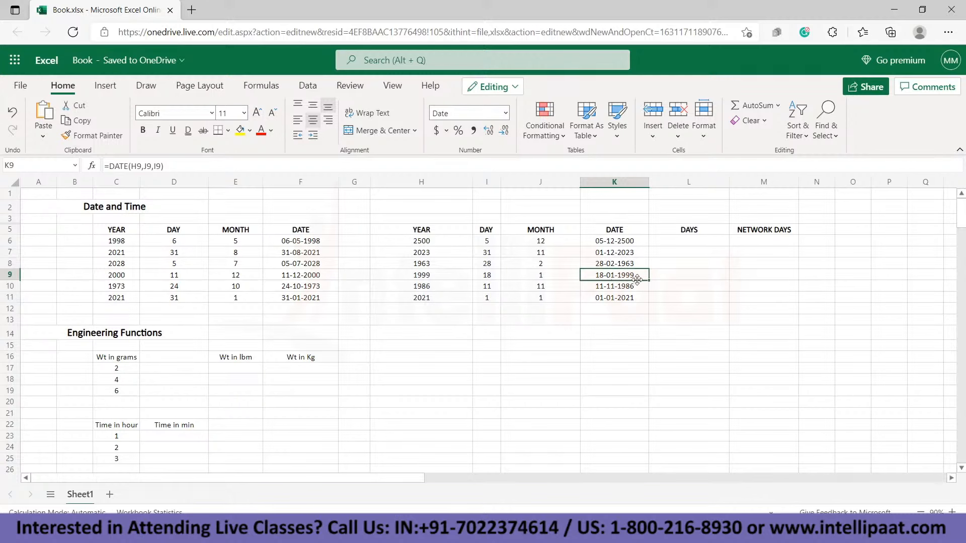
left_click(563, 339)
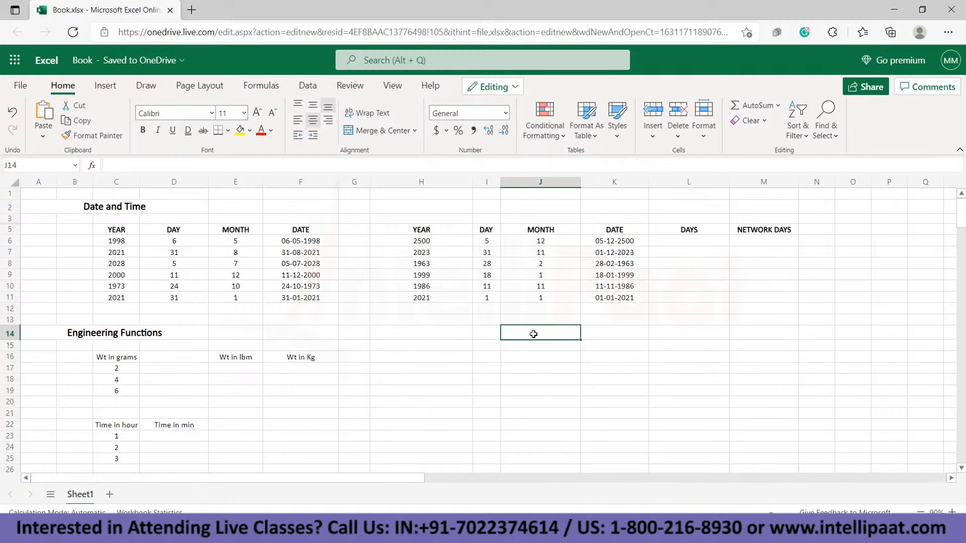
type("=day")
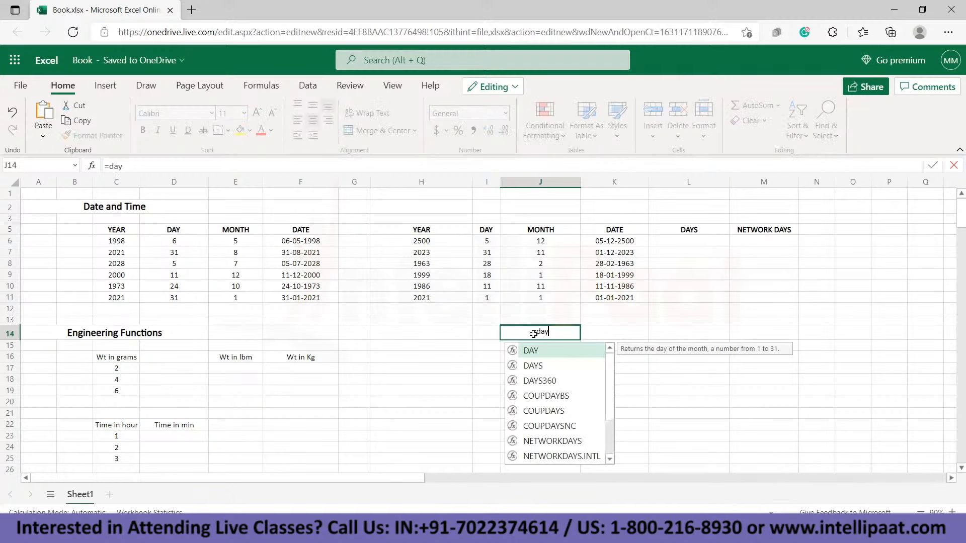
double_click(535, 352)
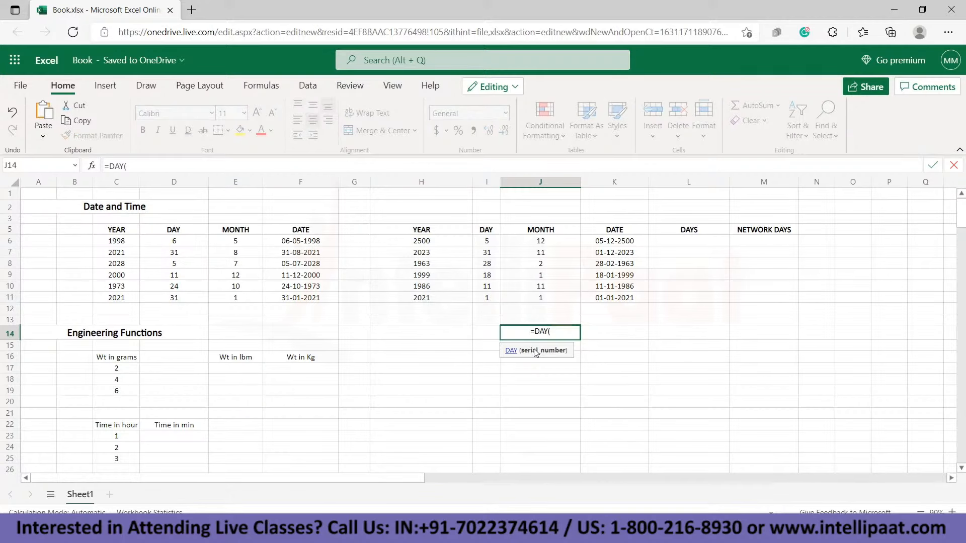
left_click(611, 275)
type(")")
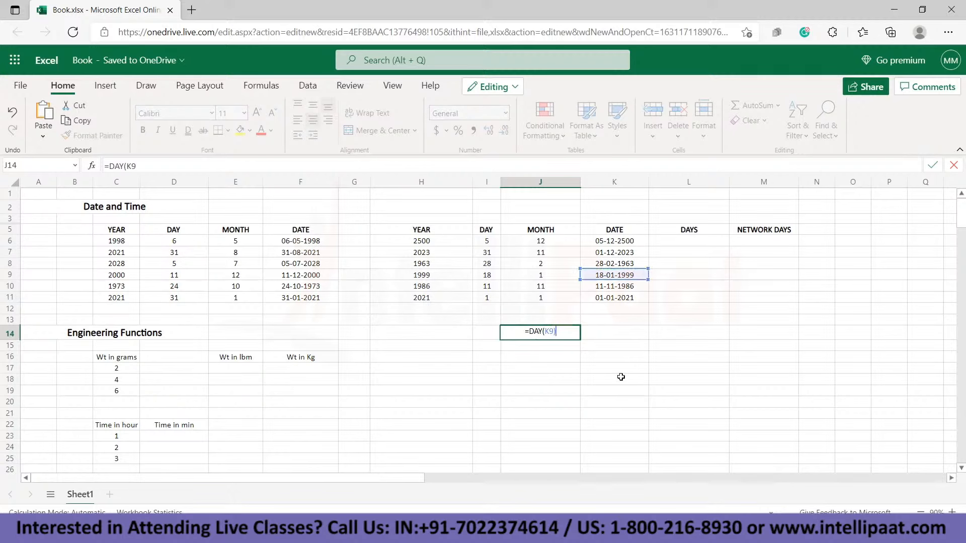
key("Return")
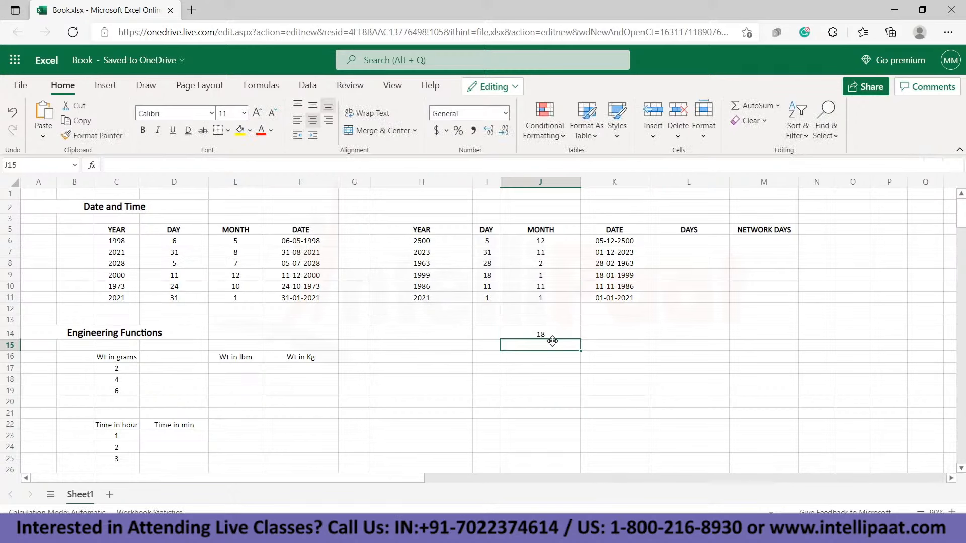
Extract the month from the date in K9 with the MONTH function in J15 and start another formula in J16
type("=")
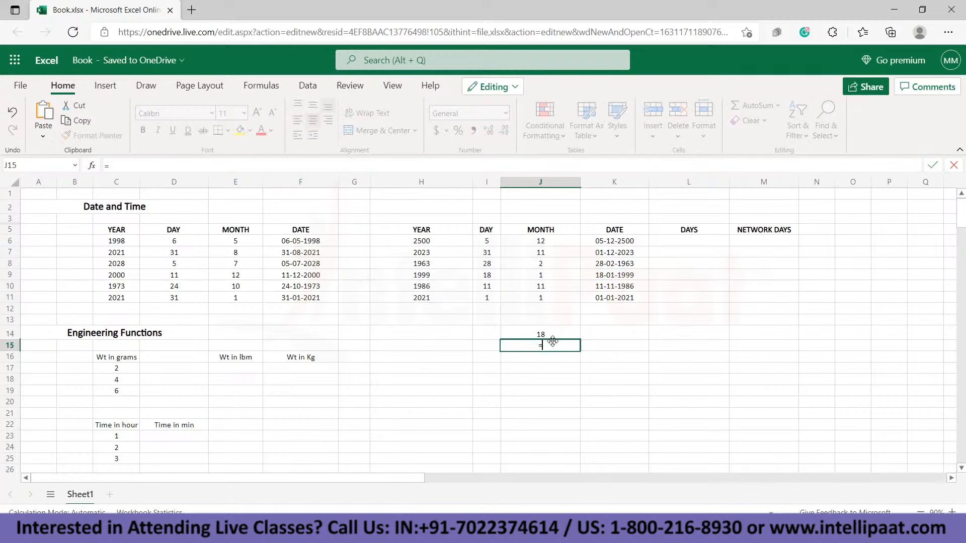
type("mon")
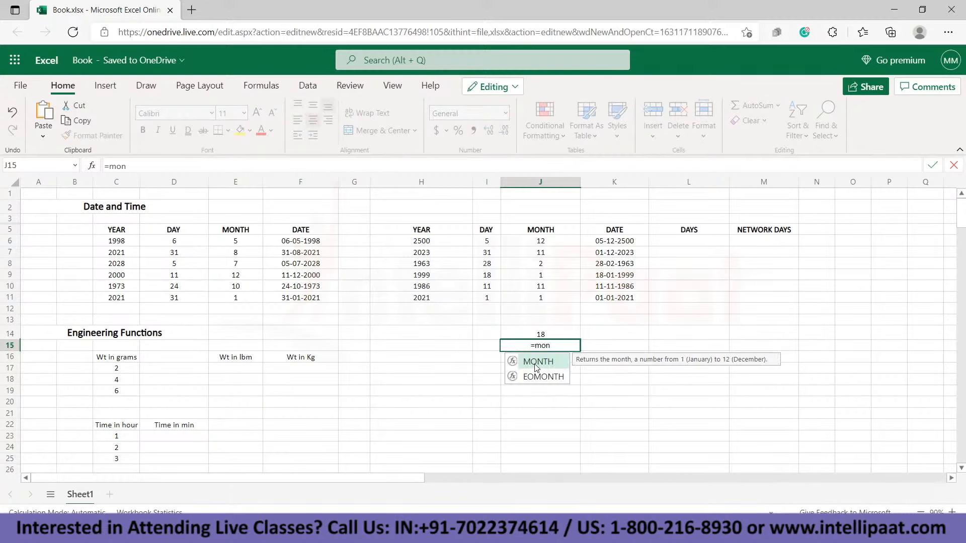
double_click(535, 364)
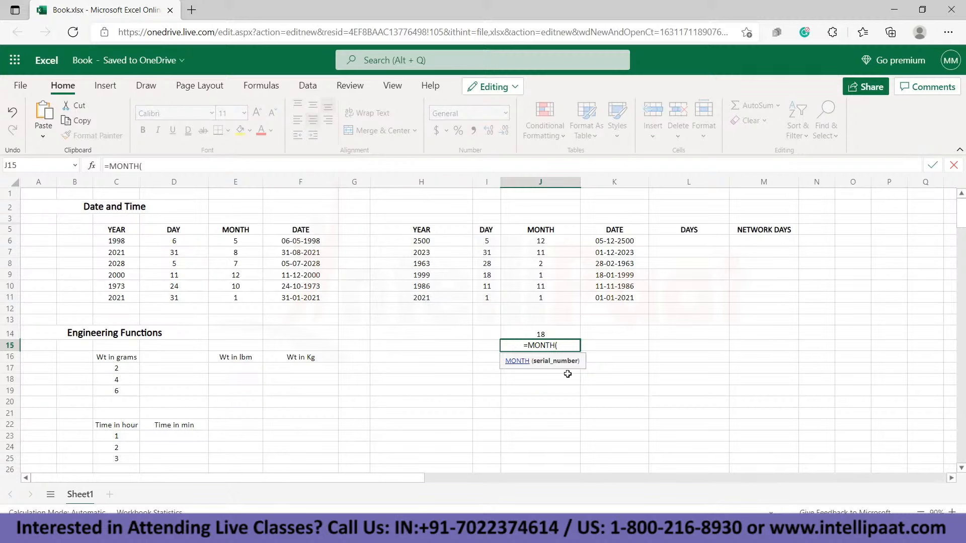
left_click(614, 275)
key("Return")
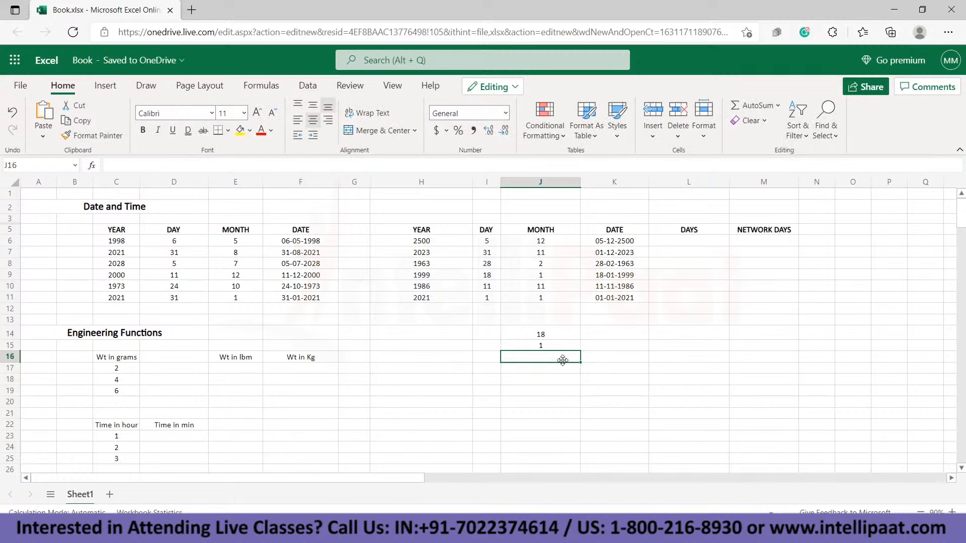
type("=")
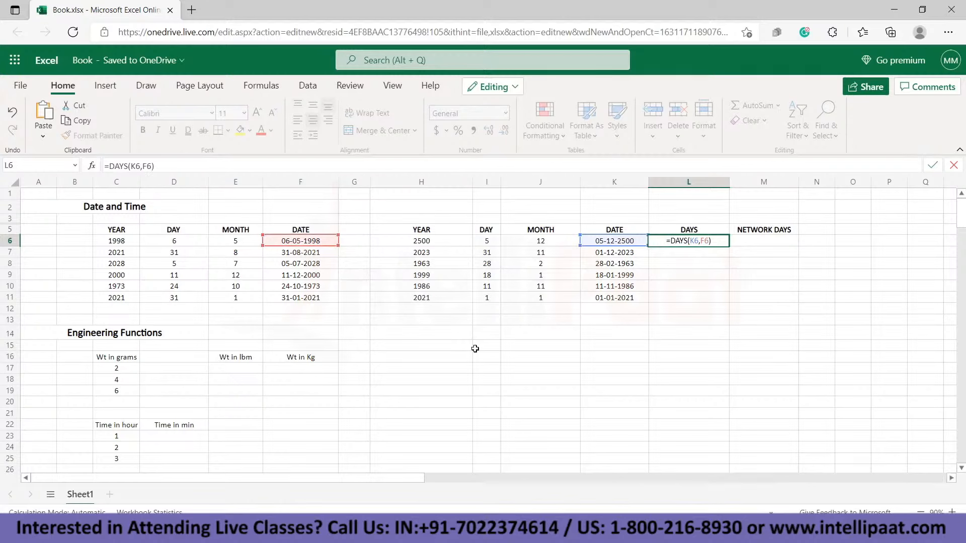
Commit =DAYS(K6,F6) in L6 under DAYS and fill it down through L11
key("Return")
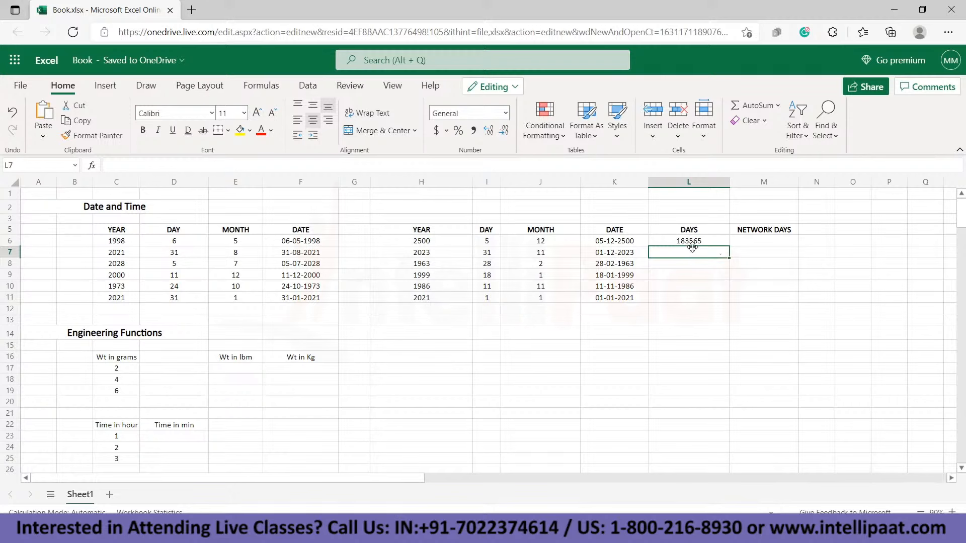
left_click(699, 242)
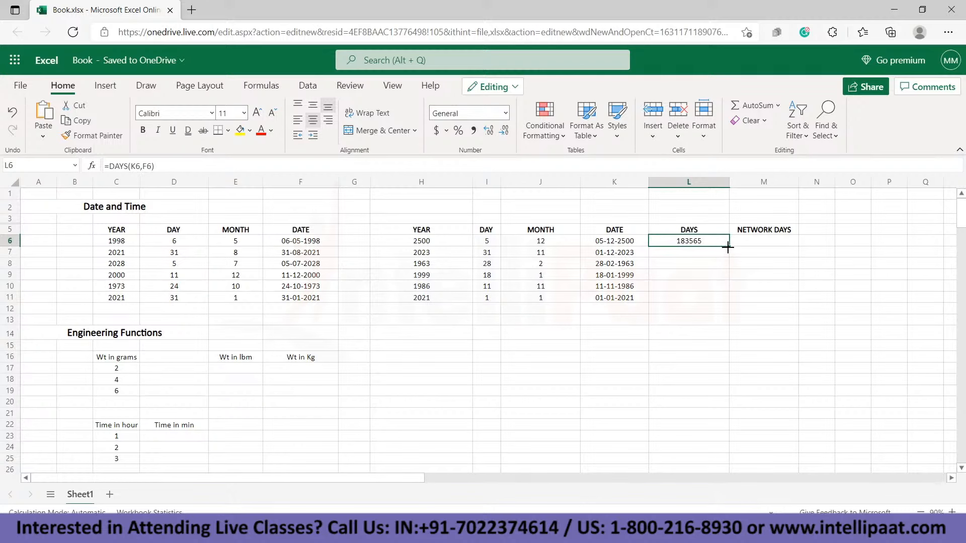
left_click_drag(728, 246, 727, 296)
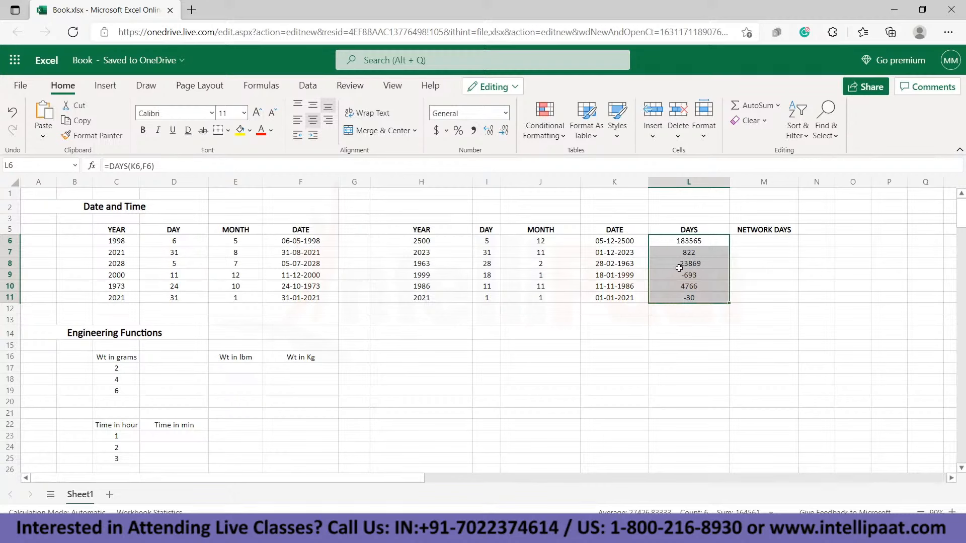
Enter =NETWORKDAYS(F6,K6,5) in M6 under NETWORK DAYS
left_click(764, 241)
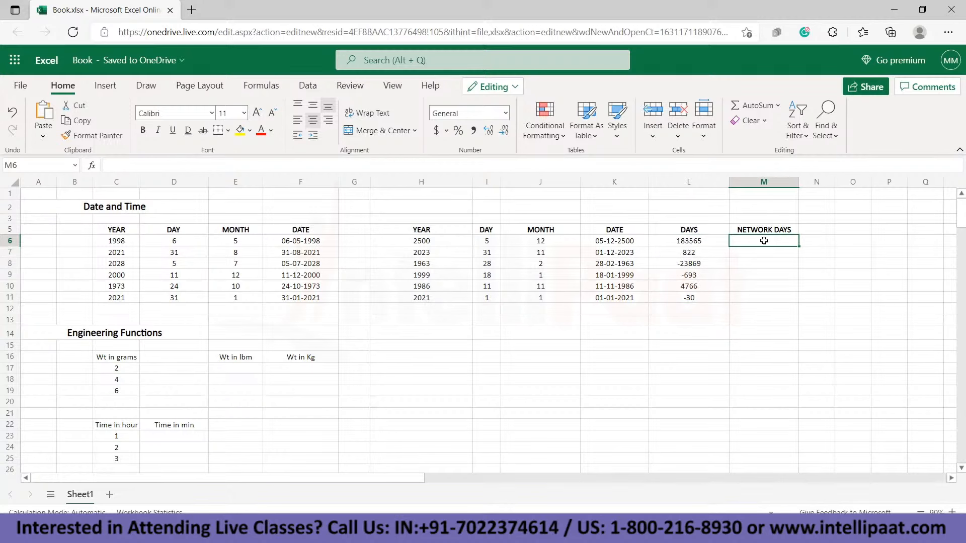
type("=")
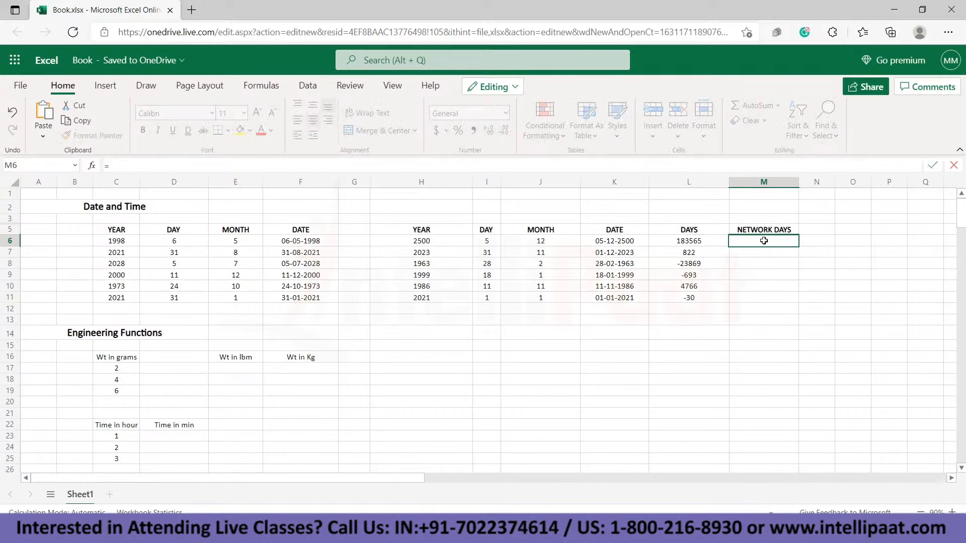
type("net")
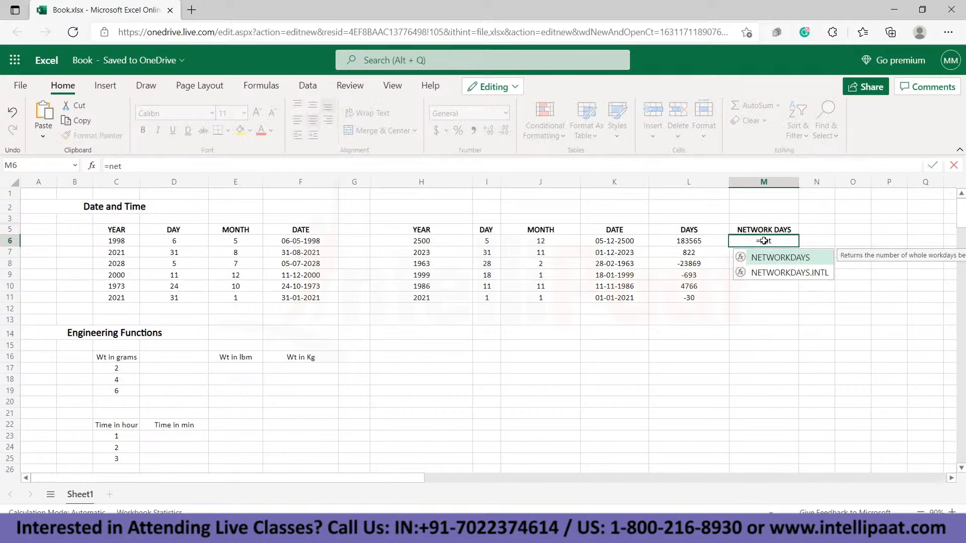
double_click(780, 258)
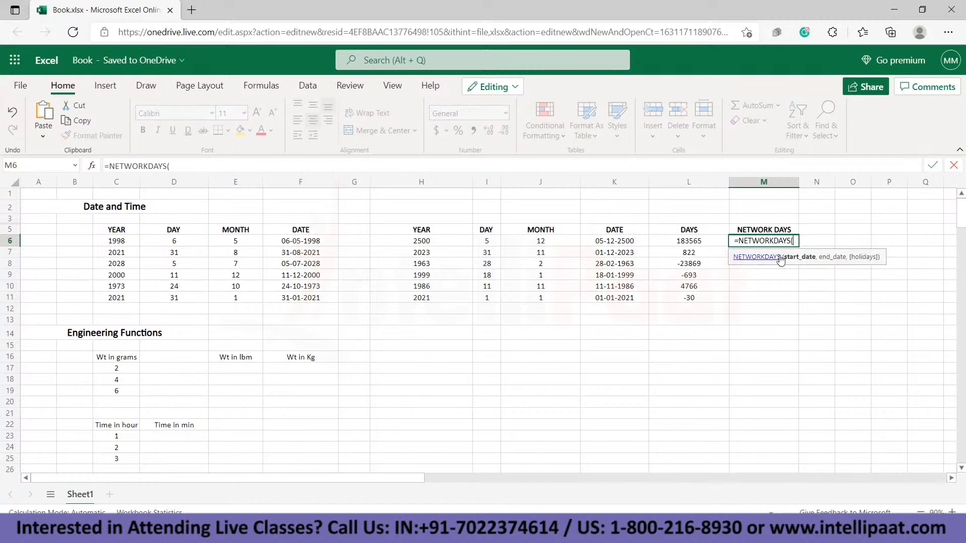
type("(")
key("BackSpace")
left_click(298, 240)
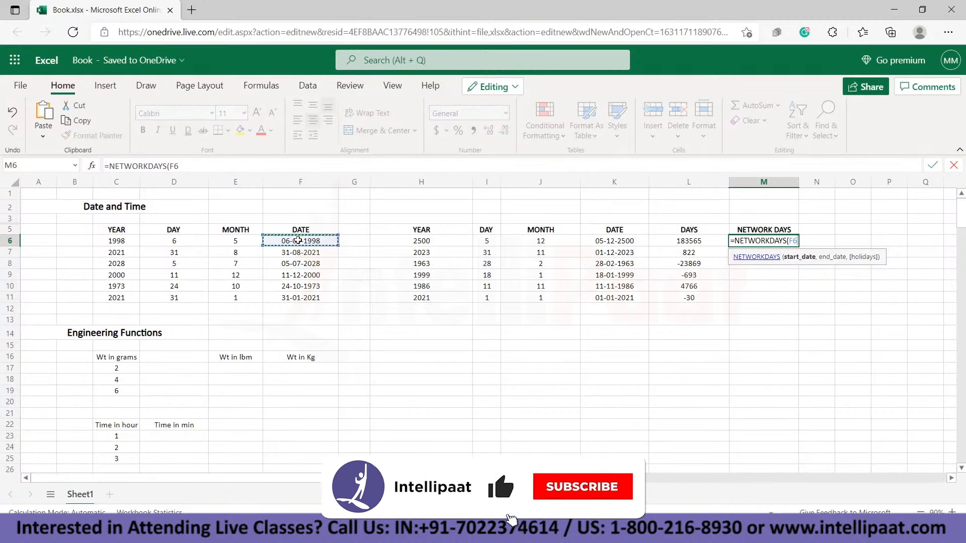
type(",")
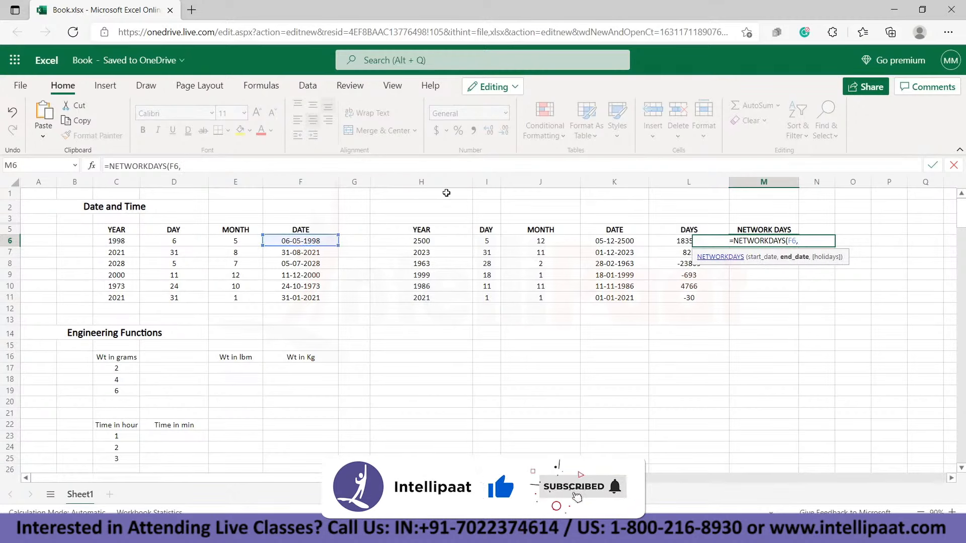
left_click(615, 241)
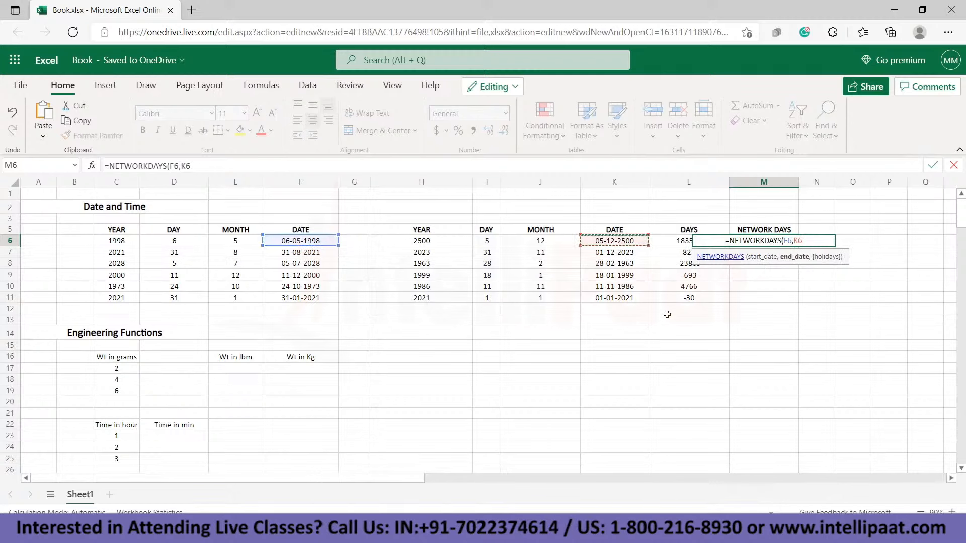
type(",")
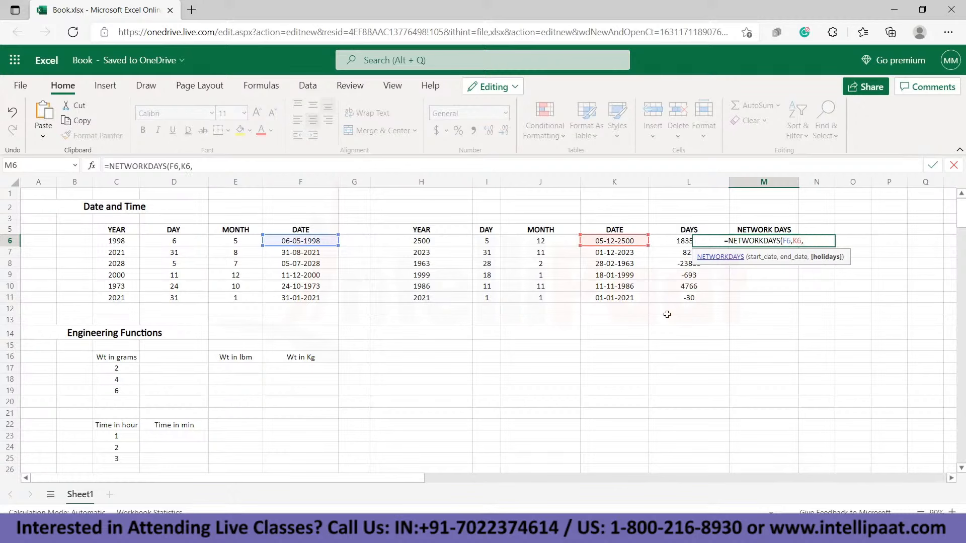
type("5)")
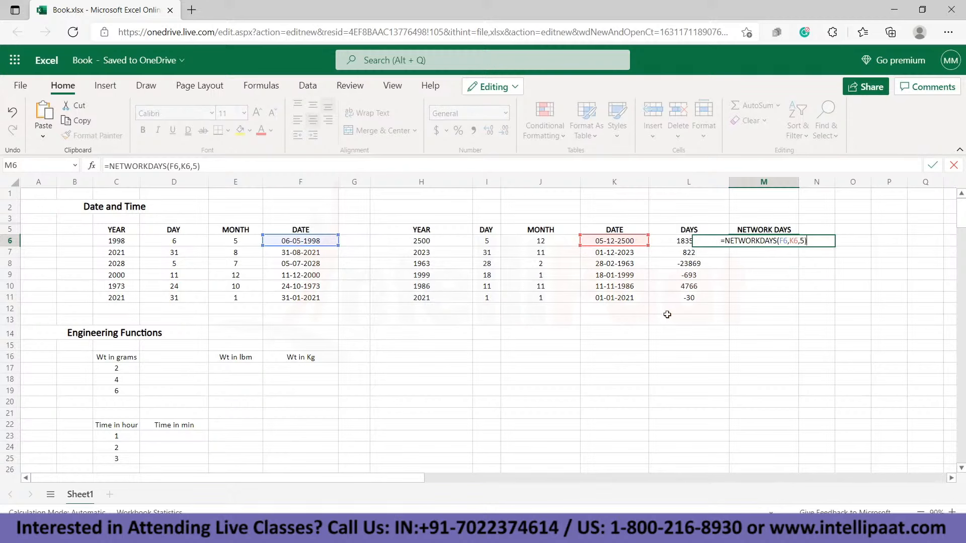
key("Return")
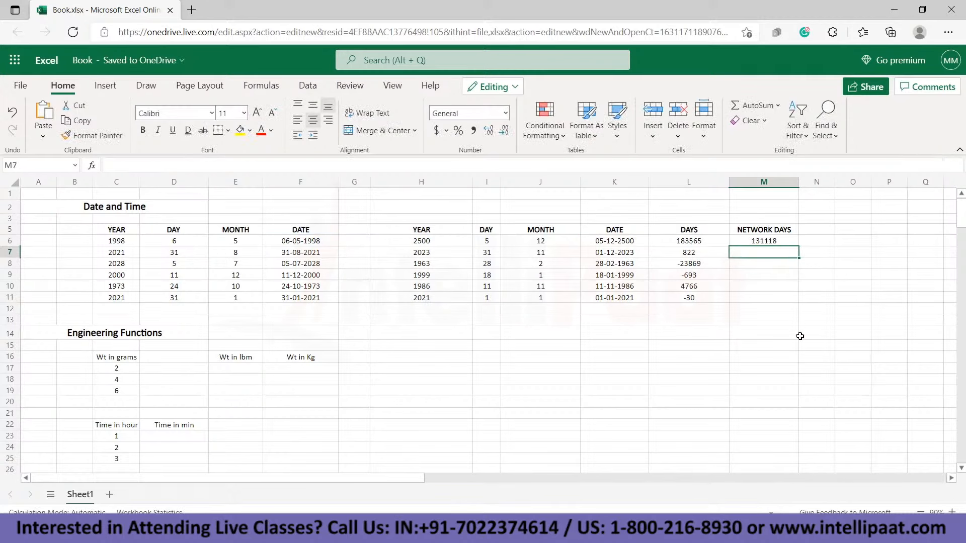
Fill the NETWORKDAYS formula from M6 down through M11
left_click(783, 245)
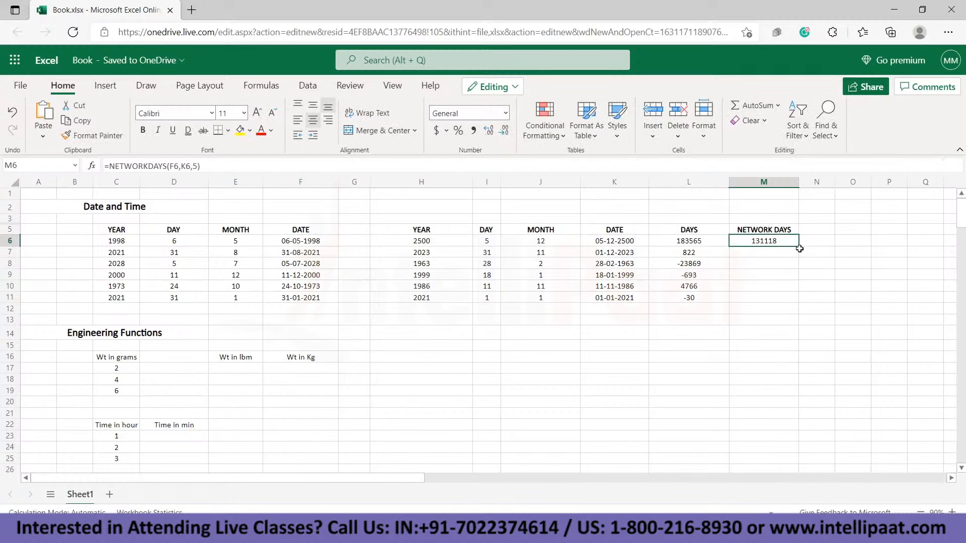
left_click_drag(800, 248, 800, 293)
left_click(785, 242)
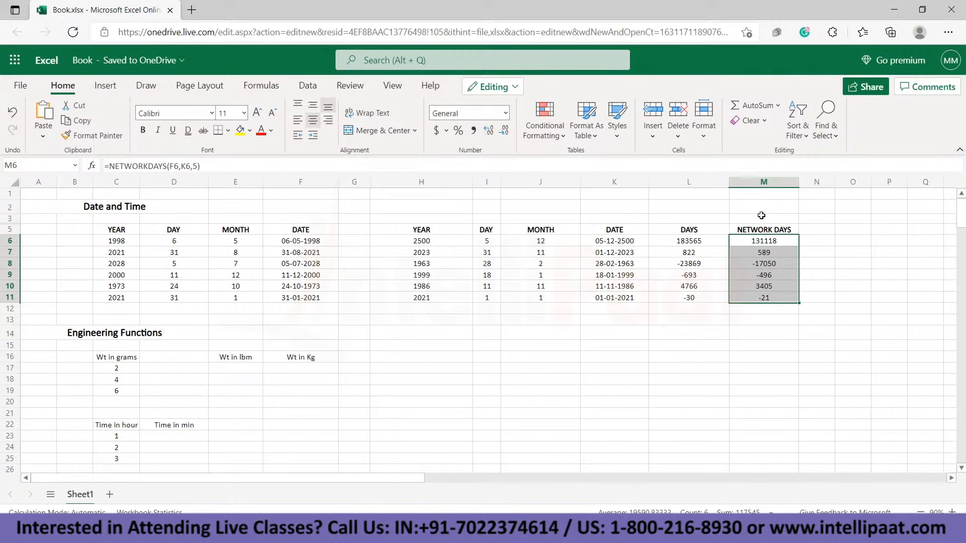
Calculate the year fraction between the row 11 dates by entering =YEARFRAC(K11,F11,1) in N6
left_click(816, 242)
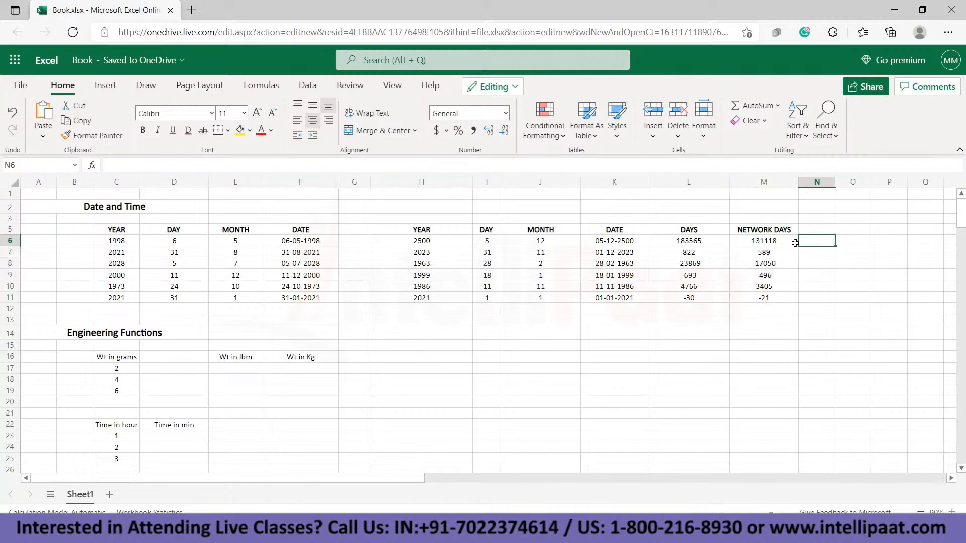
type("=year")
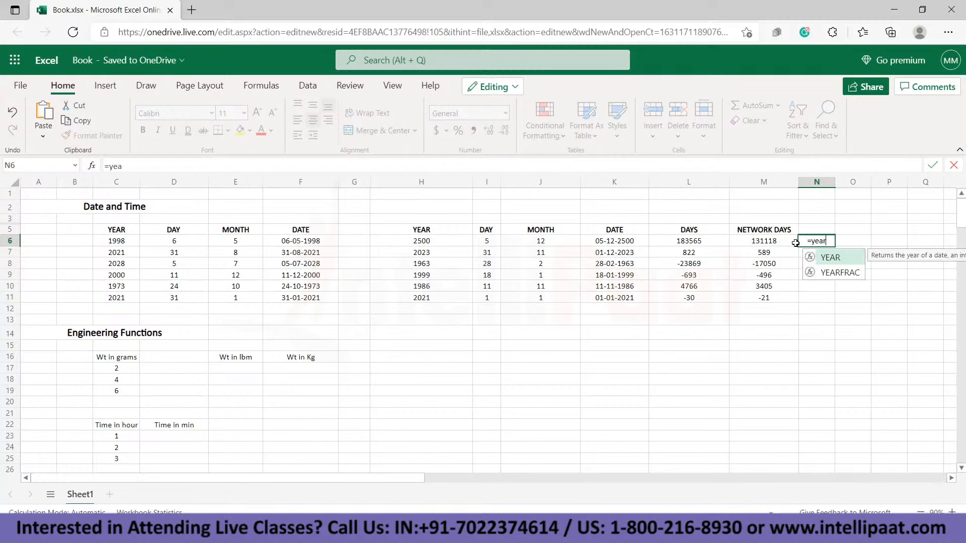
double_click(839, 273)
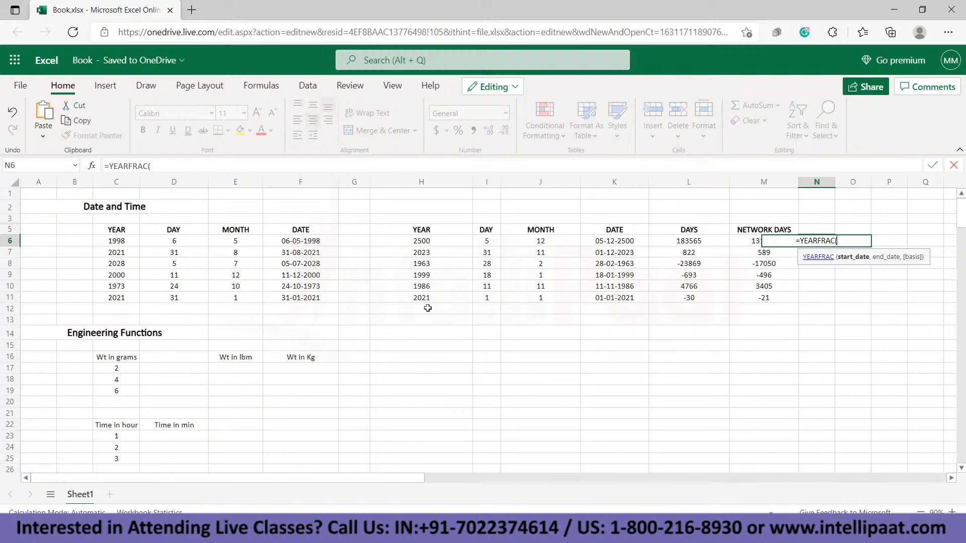
left_click(619, 302)
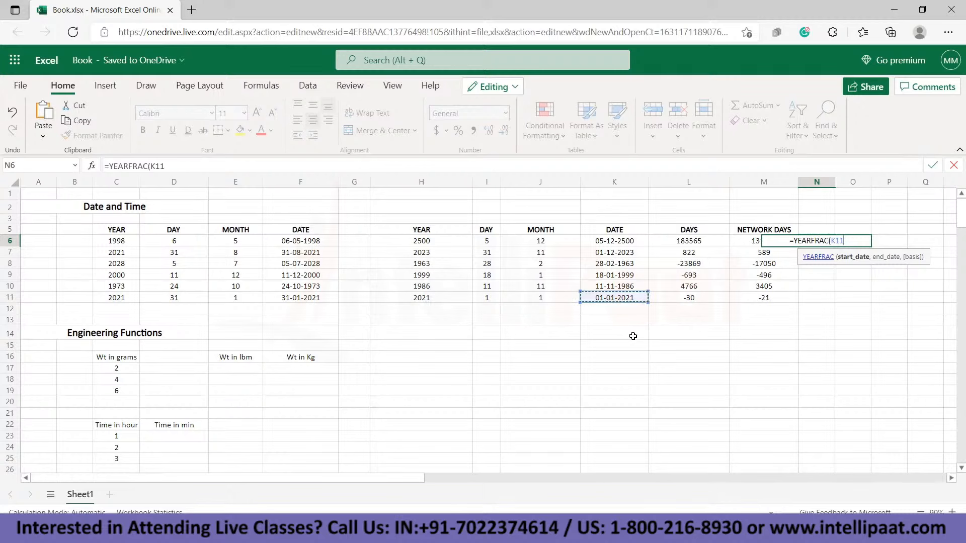
type(",")
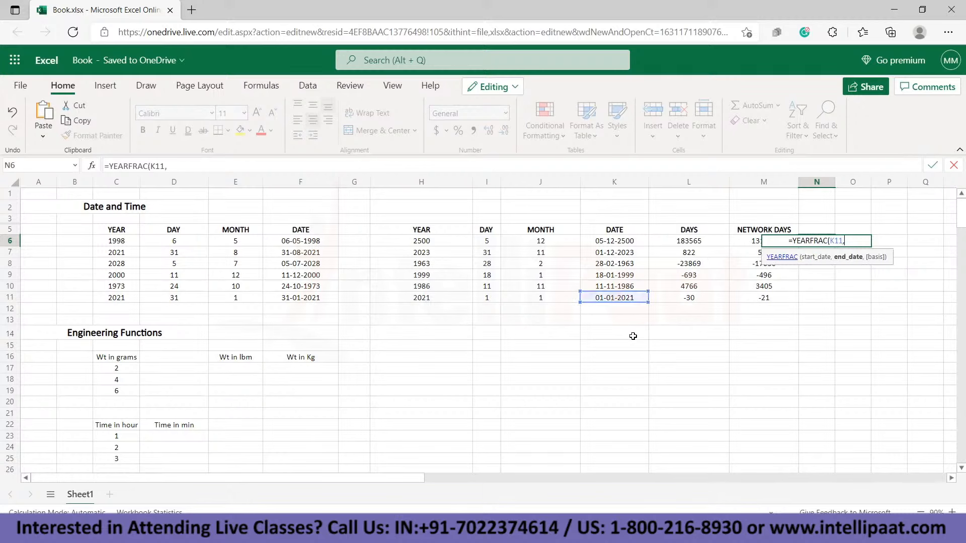
left_click(314, 300)
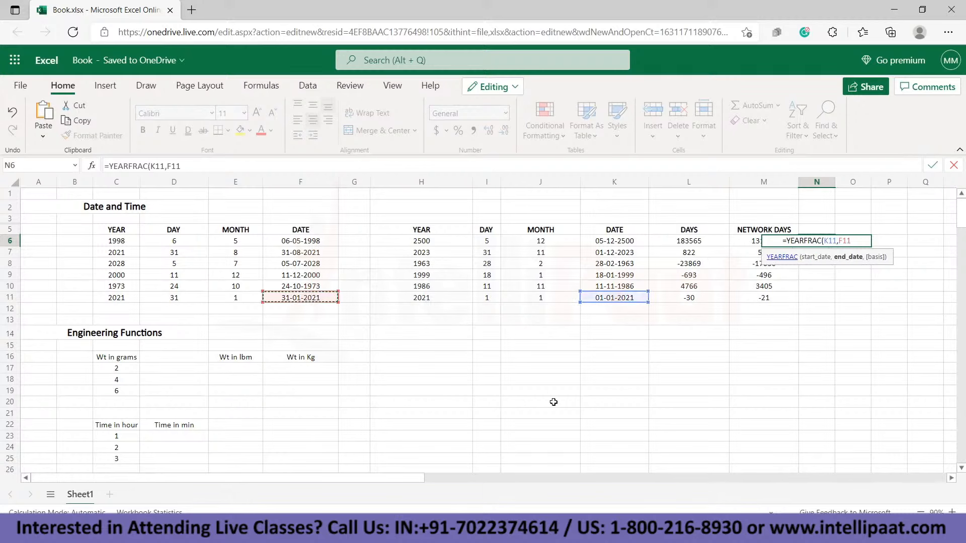
type(",")
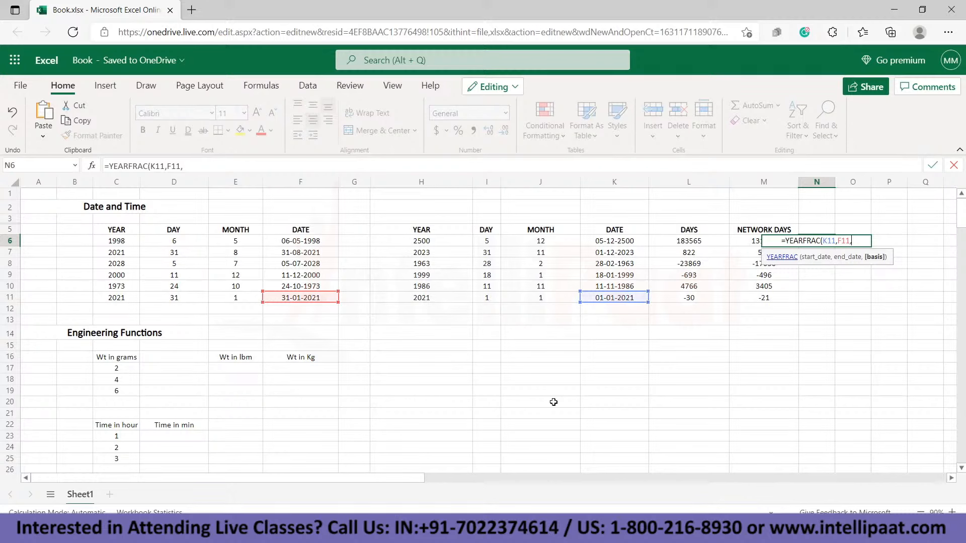
type("1)")
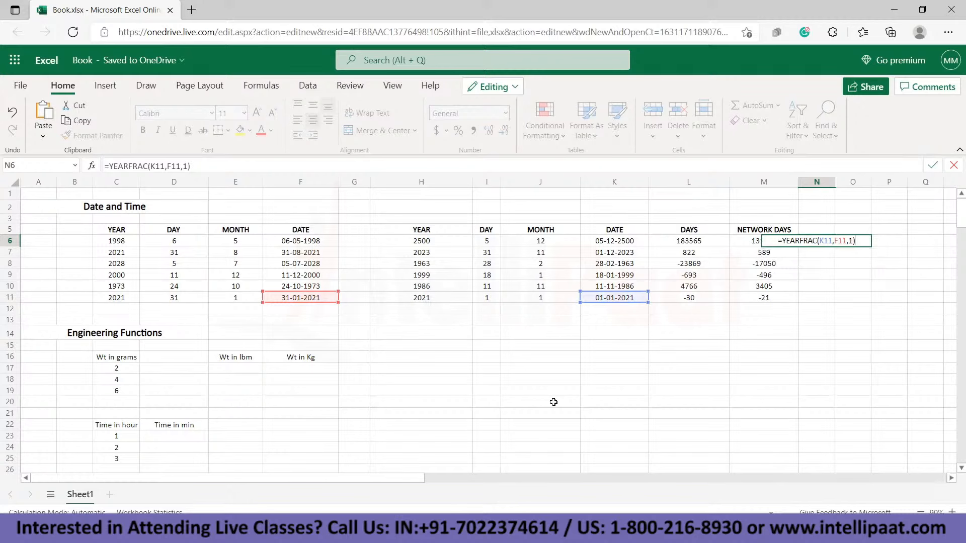
key("Return")
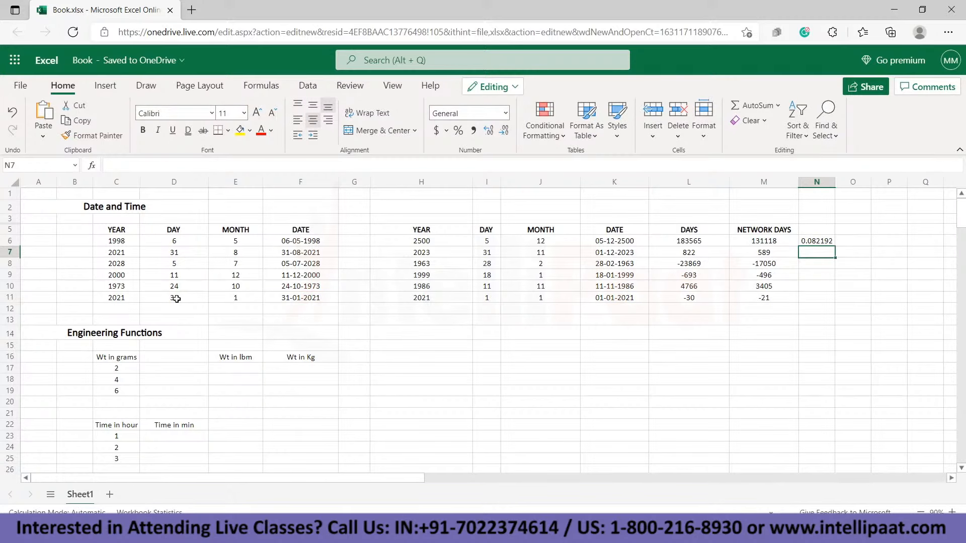
Try to fill the YEARFRAC formula from N6 down through N11, and undo the fill
left_click(11, 299)
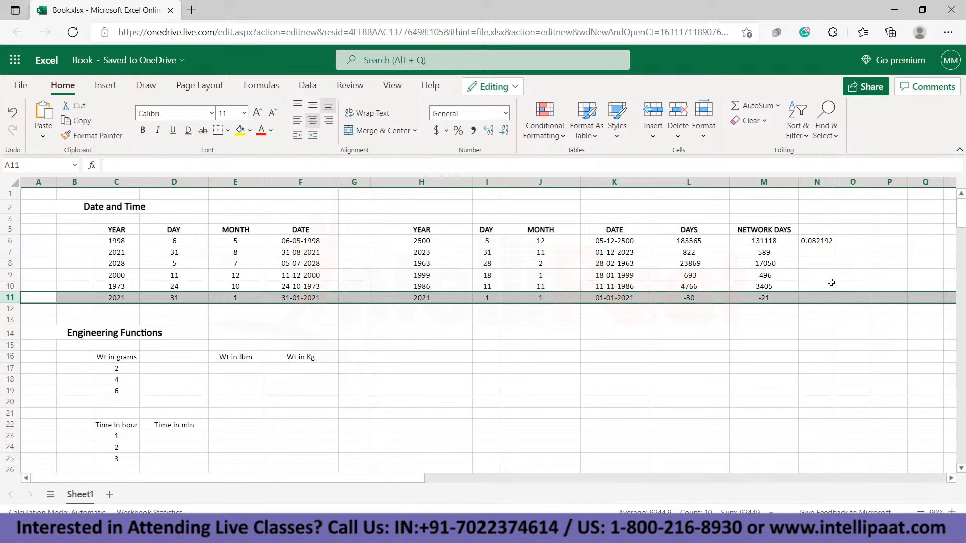
left_click(816, 241)
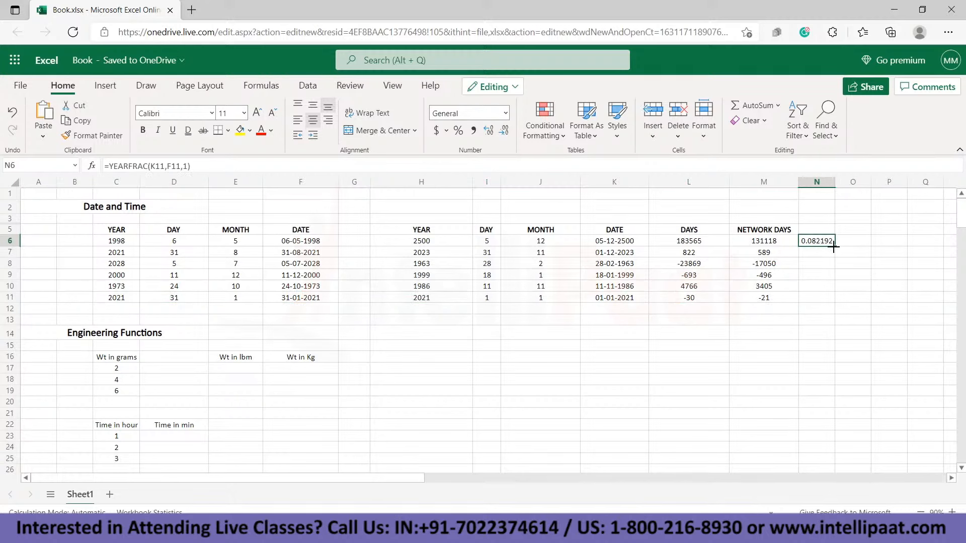
left_click_drag(834, 247, 832, 298)
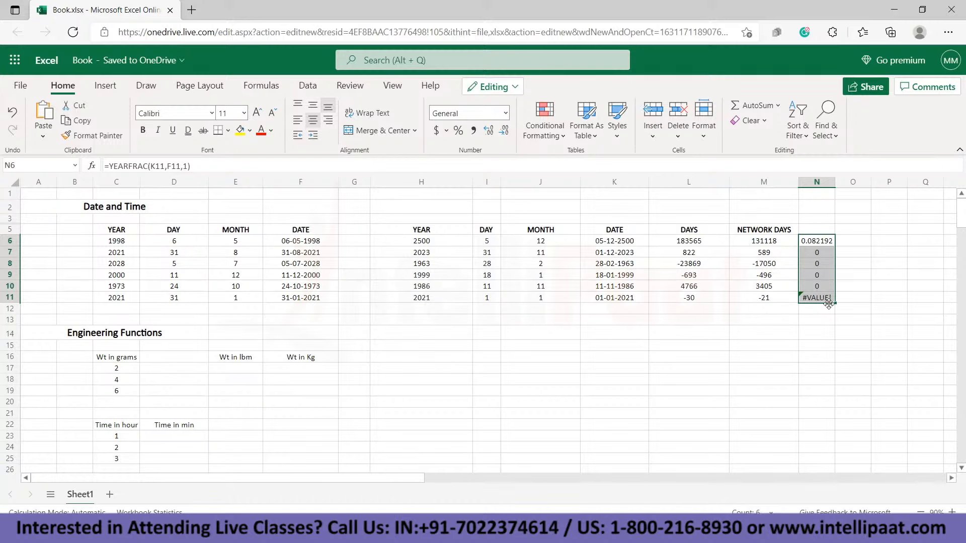
key("ctrl+z")
left_click(845, 265)
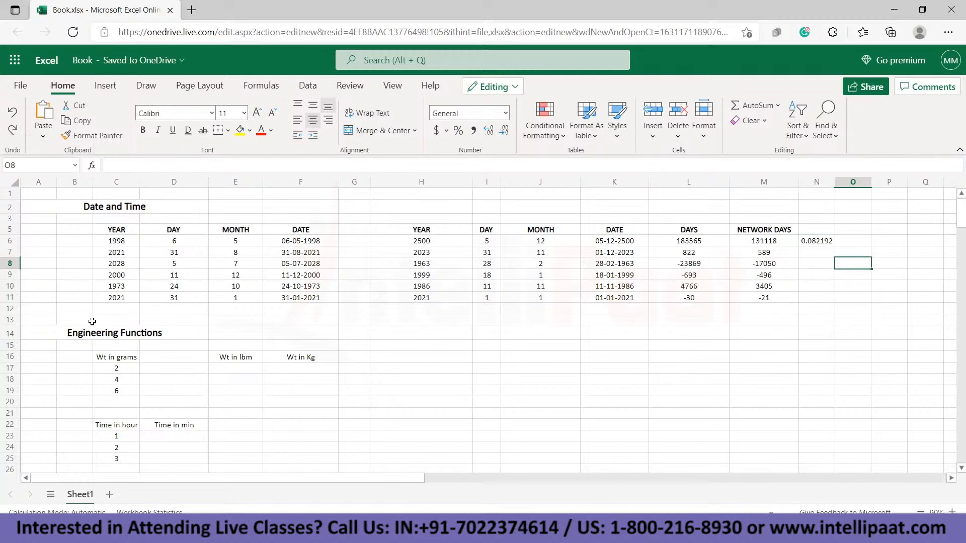
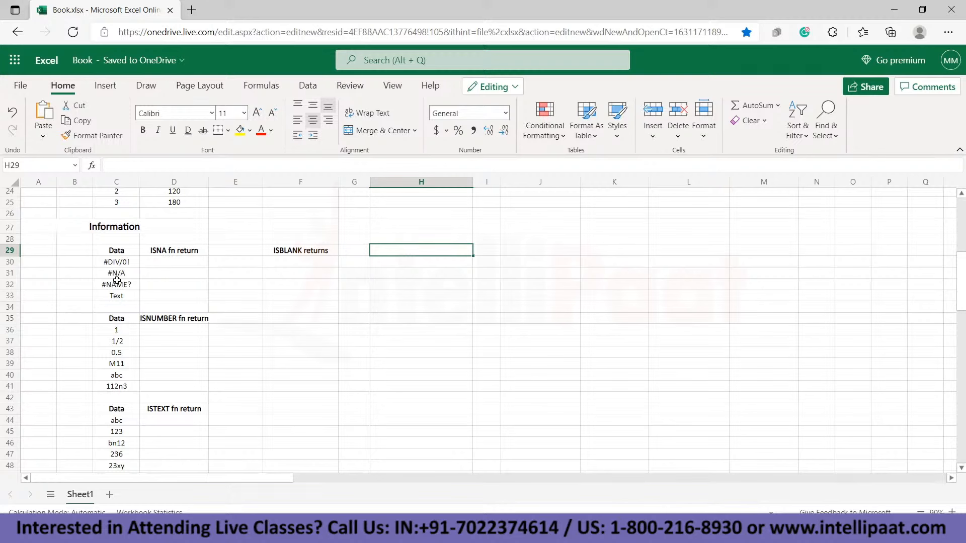
Enter =ISNA(C30) in D30 under ISNA fn return and fill it down through D33
left_click(160, 263)
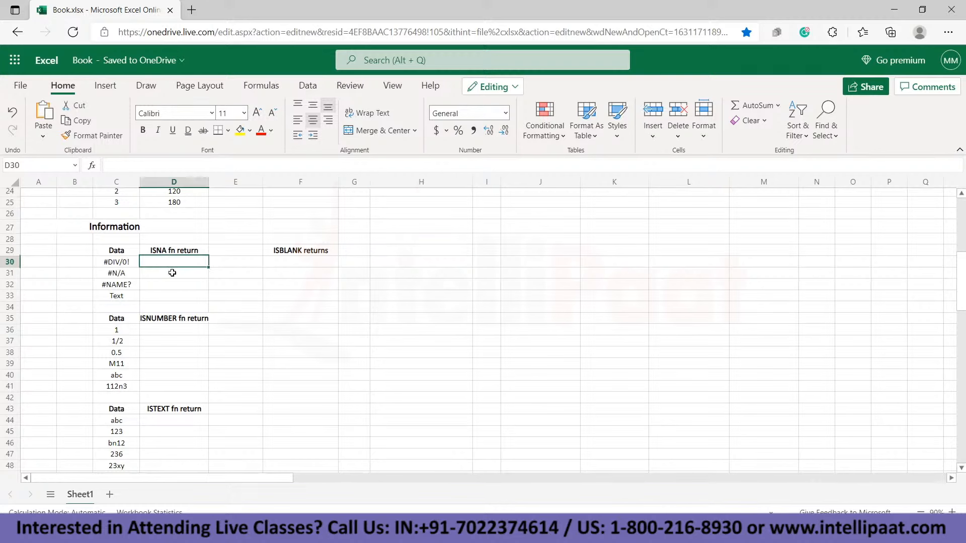
type("=")
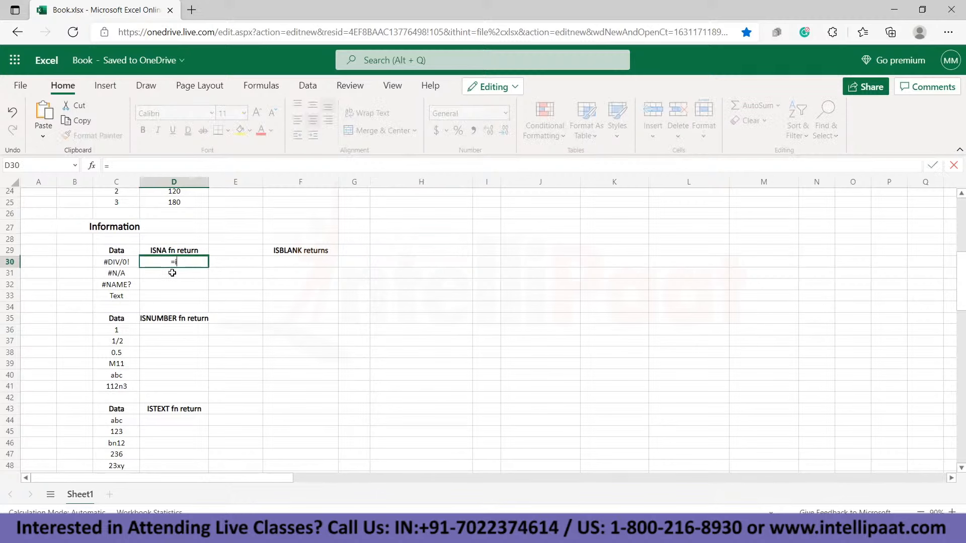
type("isn")
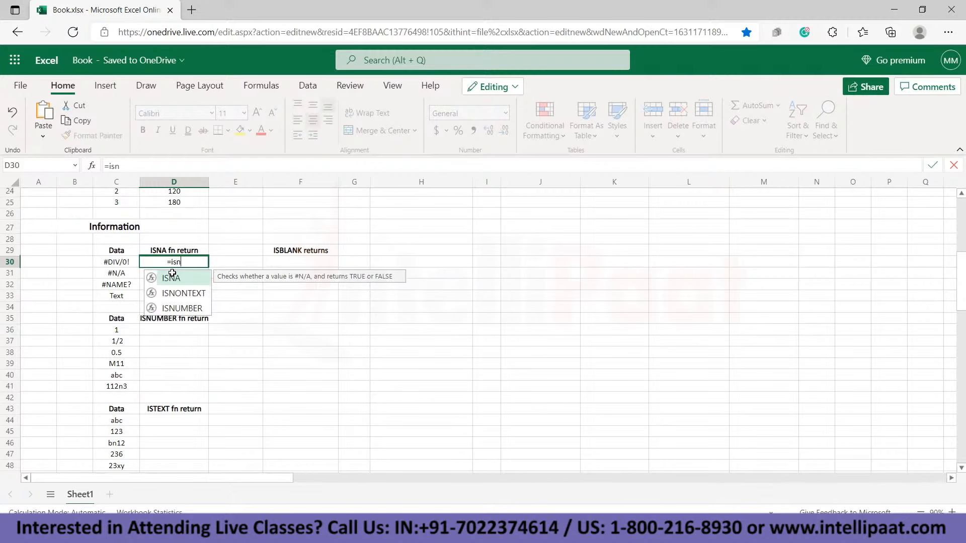
double_click(172, 277)
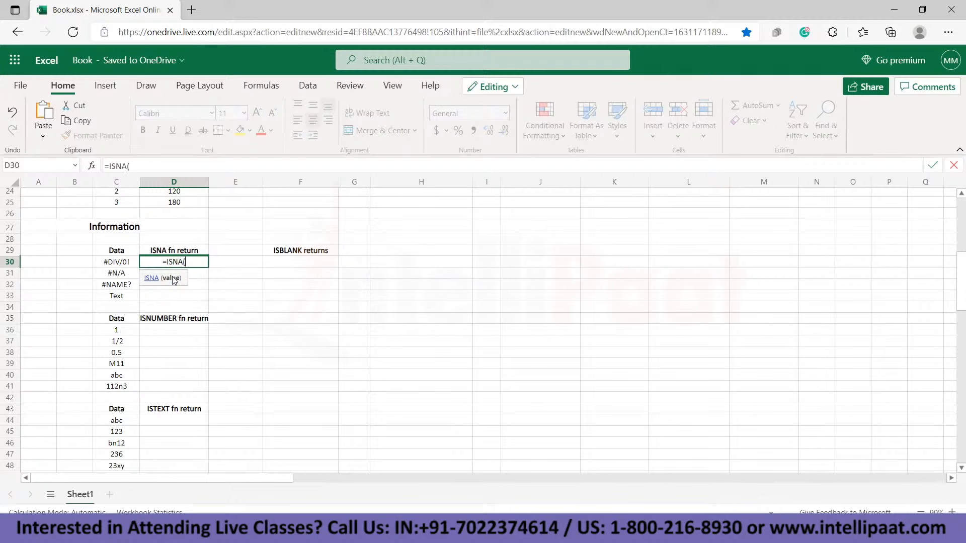
left_click(111, 262)
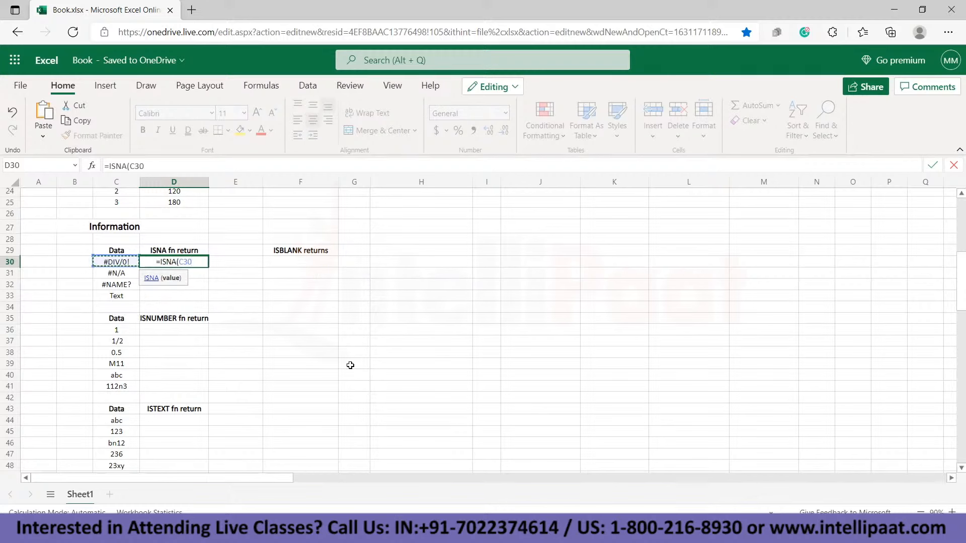
type(")")
key("Return")
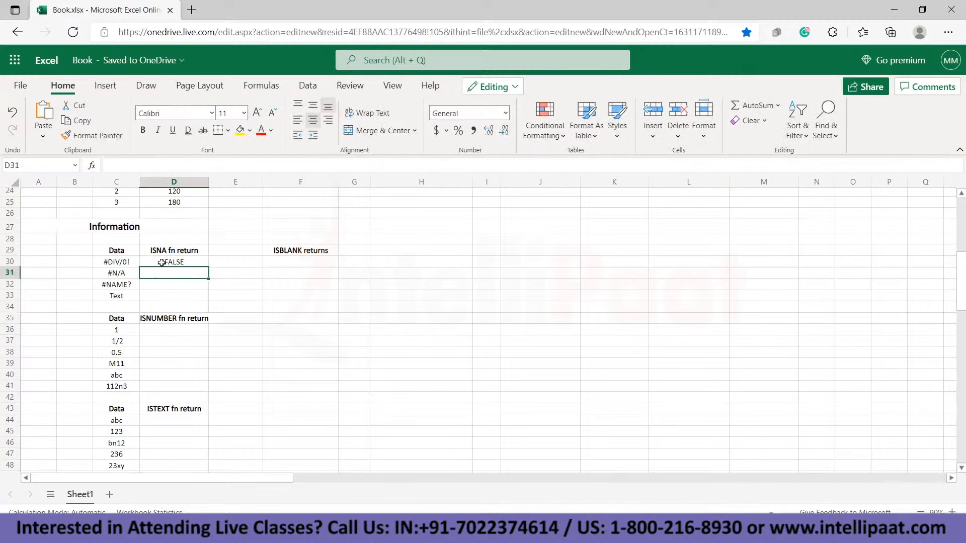
left_click(160, 262)
left_click_drag(208, 267, 203, 293)
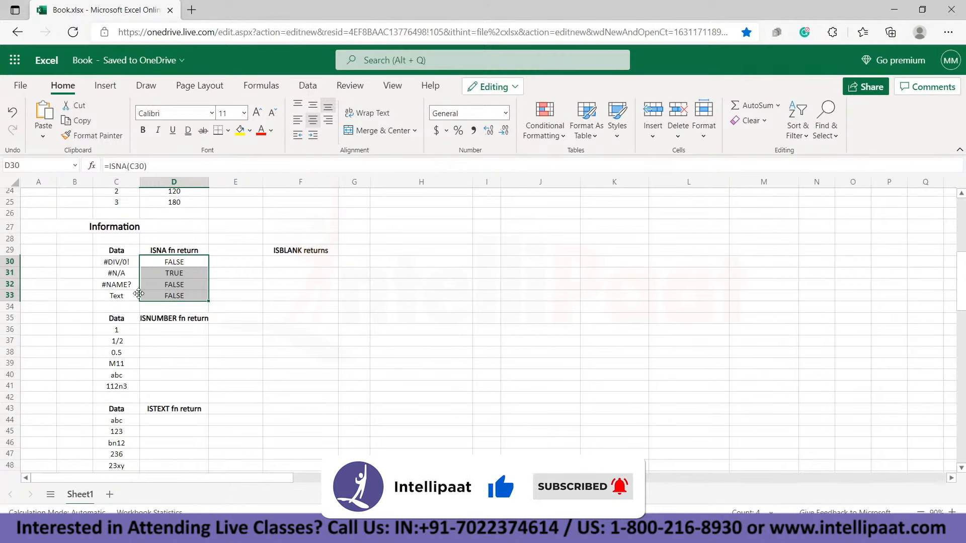
Check whether C36 holds a number by entering =ISNUMBER(C36) in D36 under ISNUMBER fn return
scroll(181, 301, "down", 2)
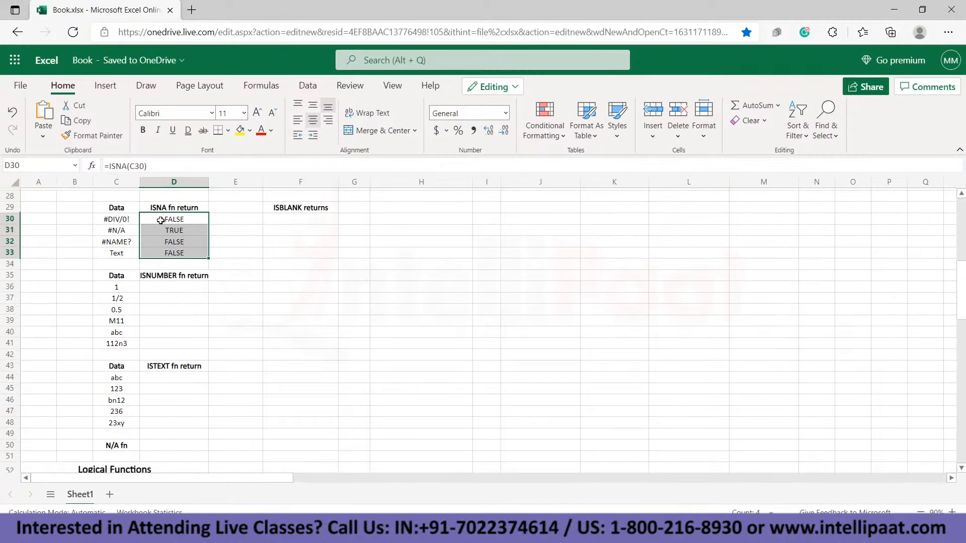
left_click(158, 285)
type("=")
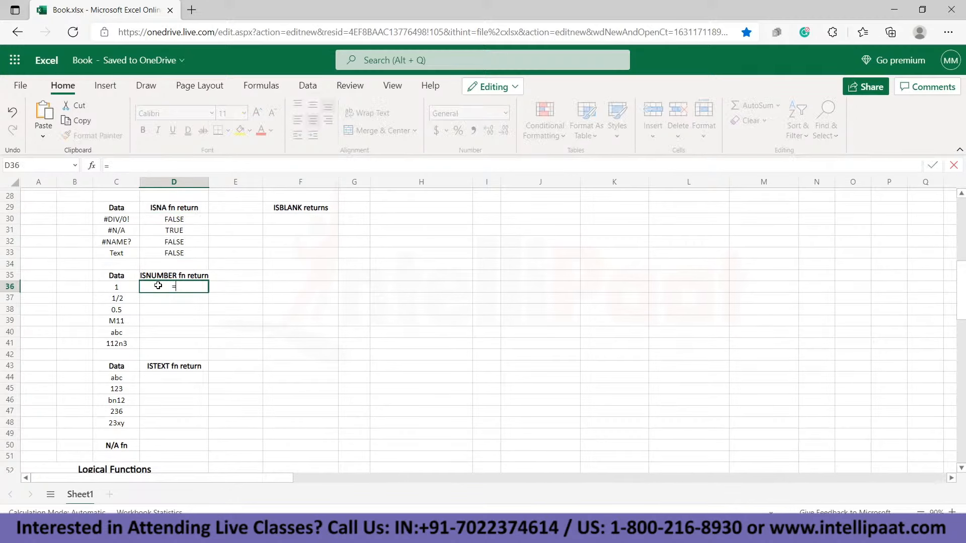
type("isnu")
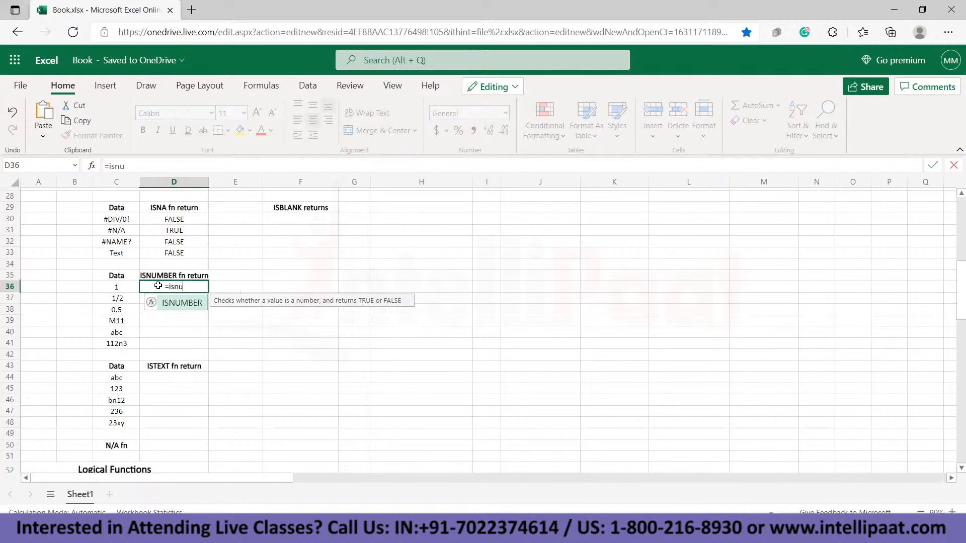
double_click(182, 303)
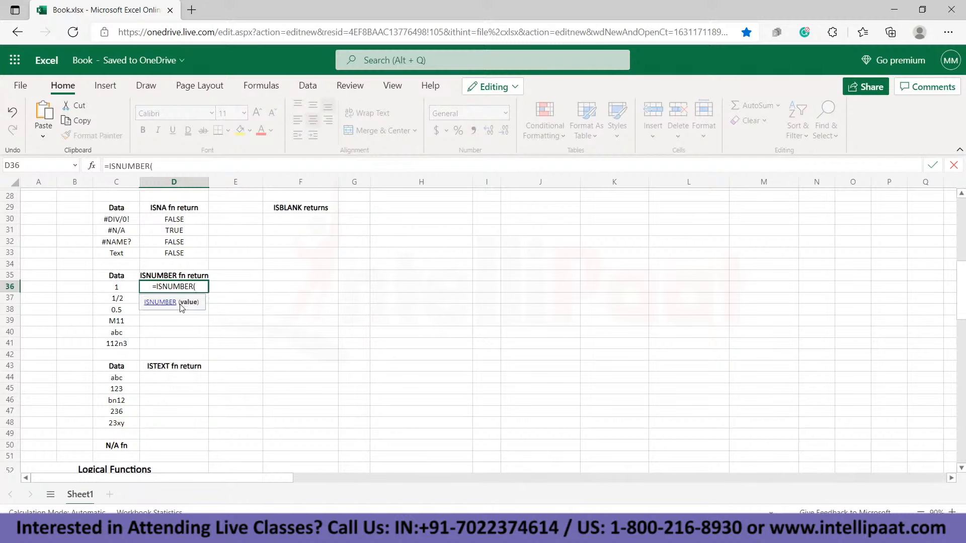
left_click(107, 286)
type(")")
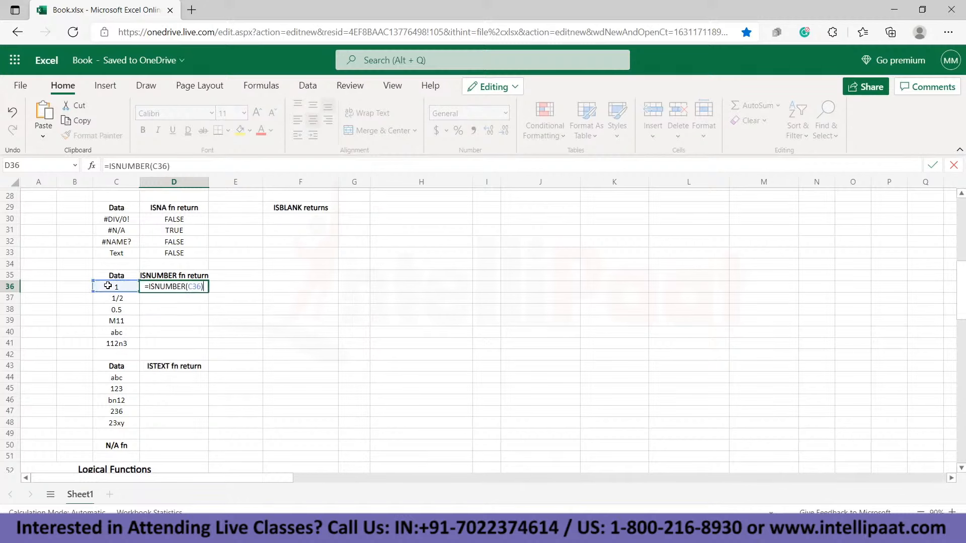
key("Return")
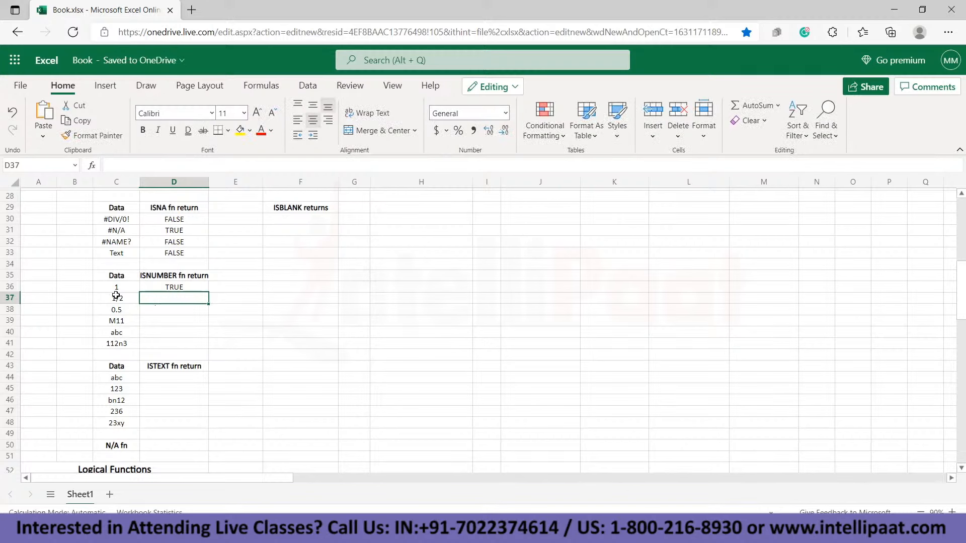
Fill the ISNUMBER formula from D36 down through D41
left_click(181, 288)
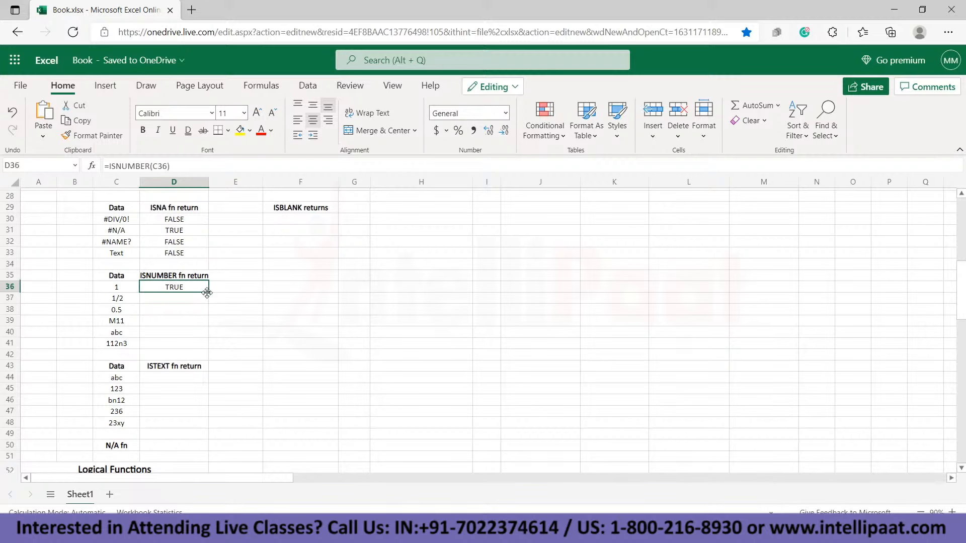
left_click_drag(205, 295, 206, 346)
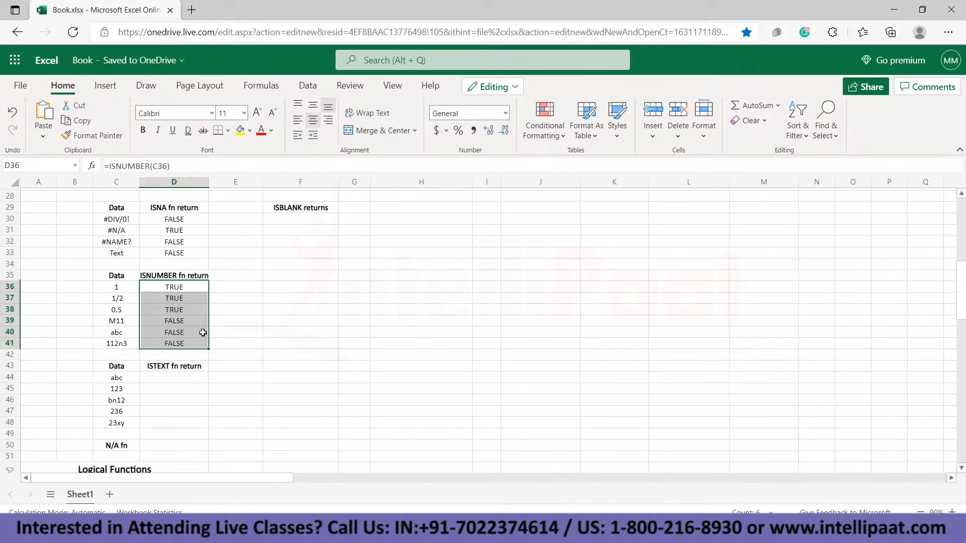
left_click(235, 332)
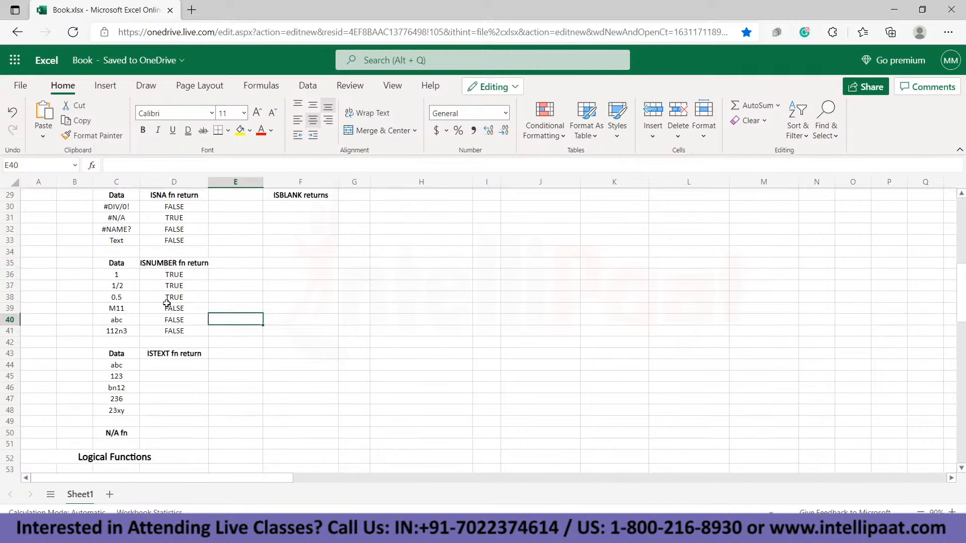
Try to enter =TEXT(C44) in D44 under ISTEXT fn return
scroll(175, 273, "down", 2)
scroll(173, 272, "down", 2)
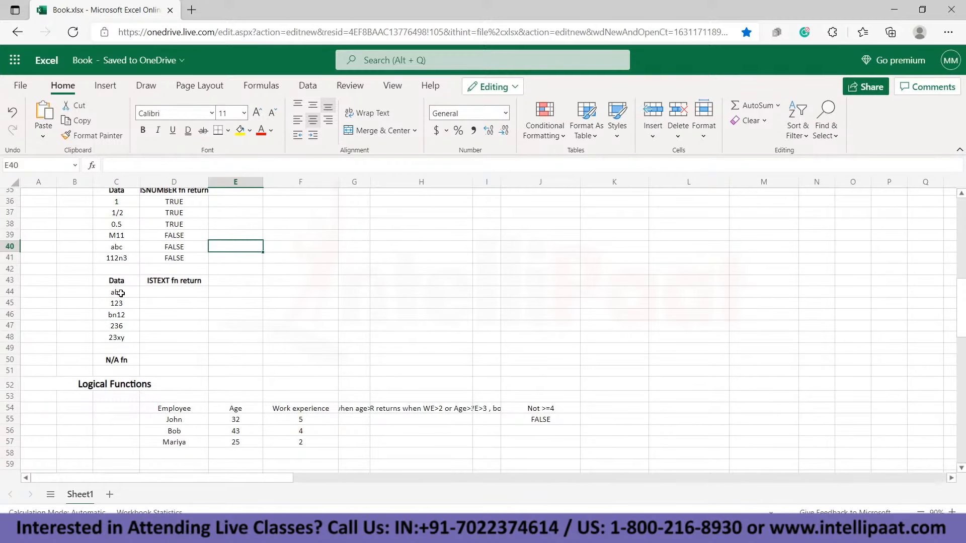
left_click(162, 292)
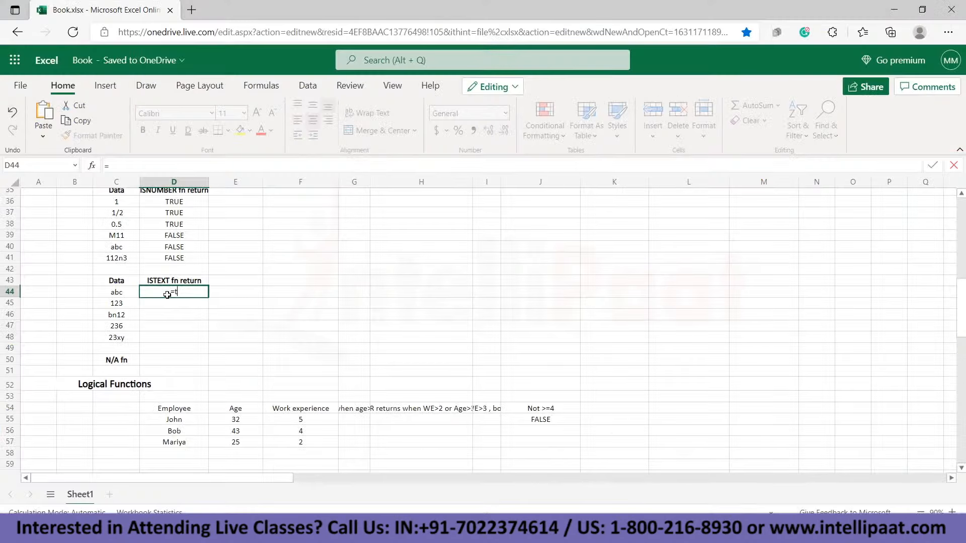
type("ex")
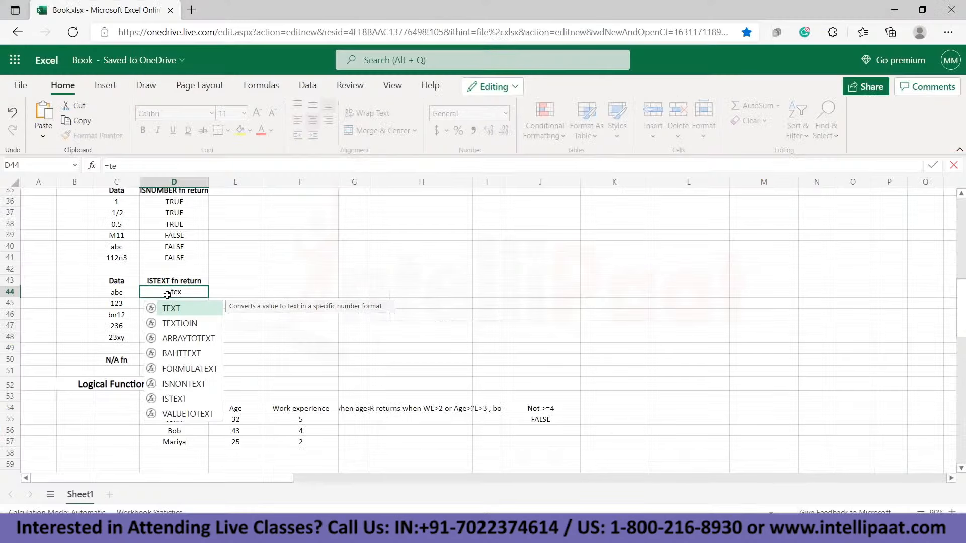
type("t")
double_click(171, 308)
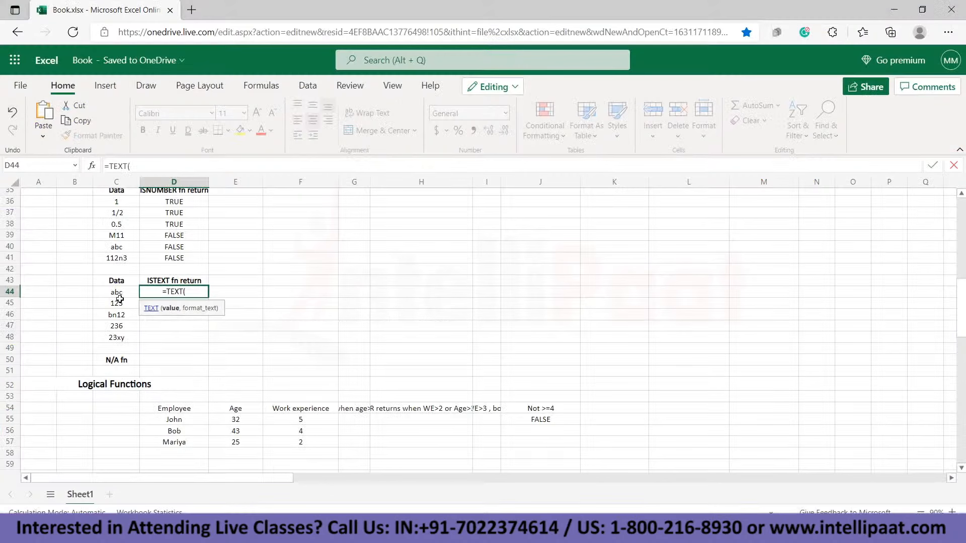
left_click(114, 293)
key("Return")
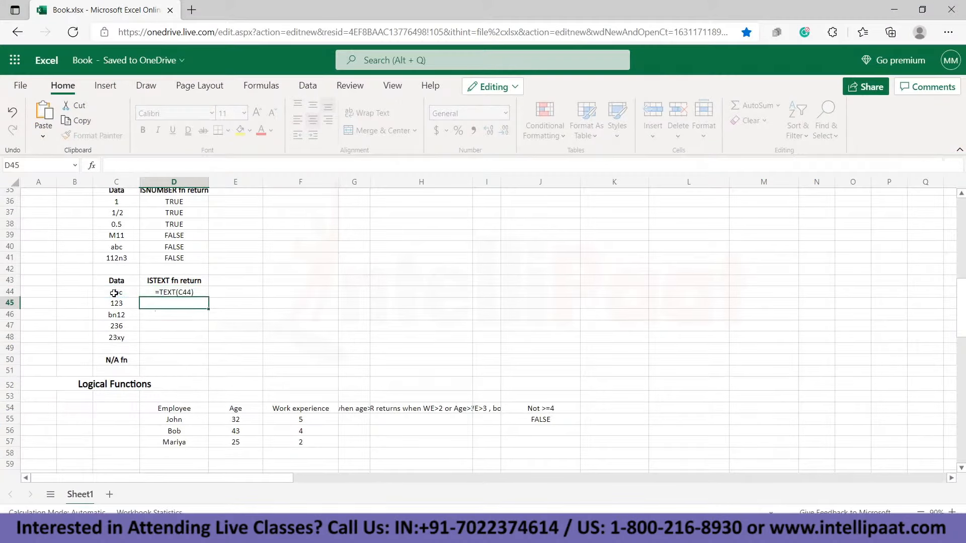
Replace the formula in D44 with =ISTEXT(C44) and fill it down through D48
double_click(161, 294)
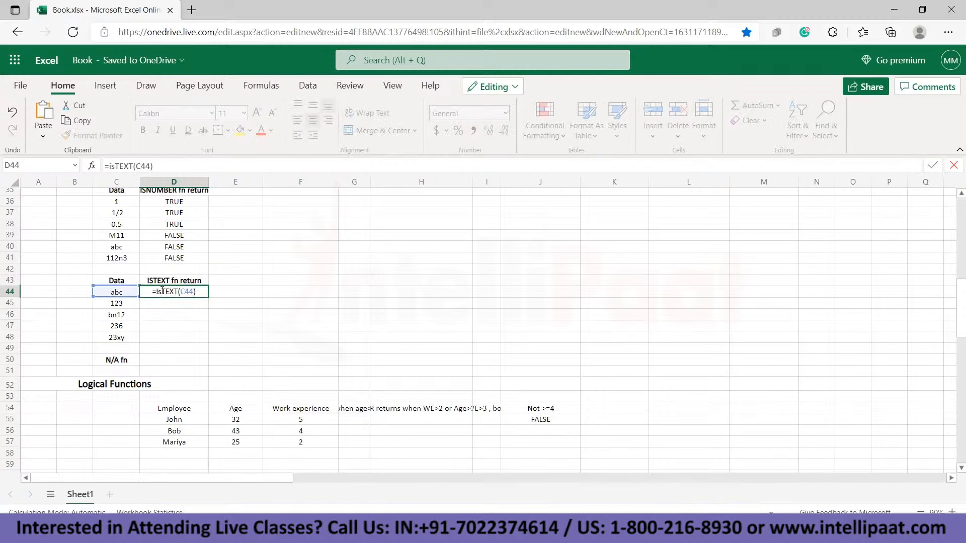
key("BackSpace")
key("BackSpace")
key("BackSpace")
key("BackSpace")
type("is")
key("BackSpace")
key("BackSpace")
key("BackSpace")
key("BackSpace")
key("BackSpace")
key("BackSpace")
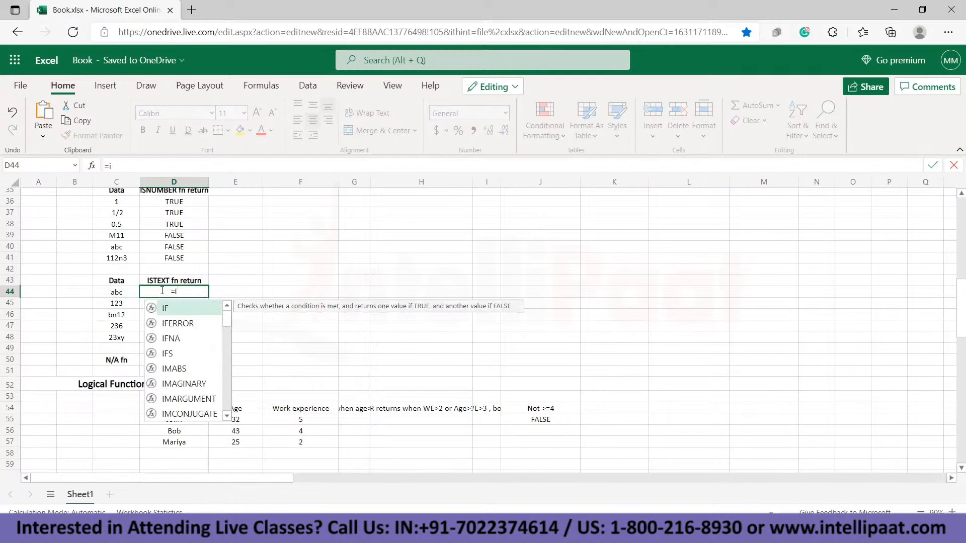
type("st")
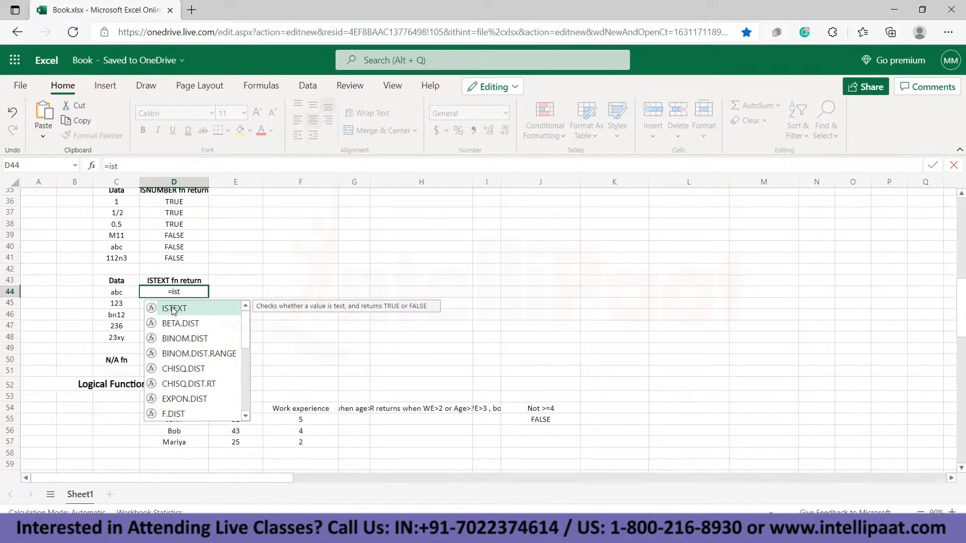
left_click(172, 309)
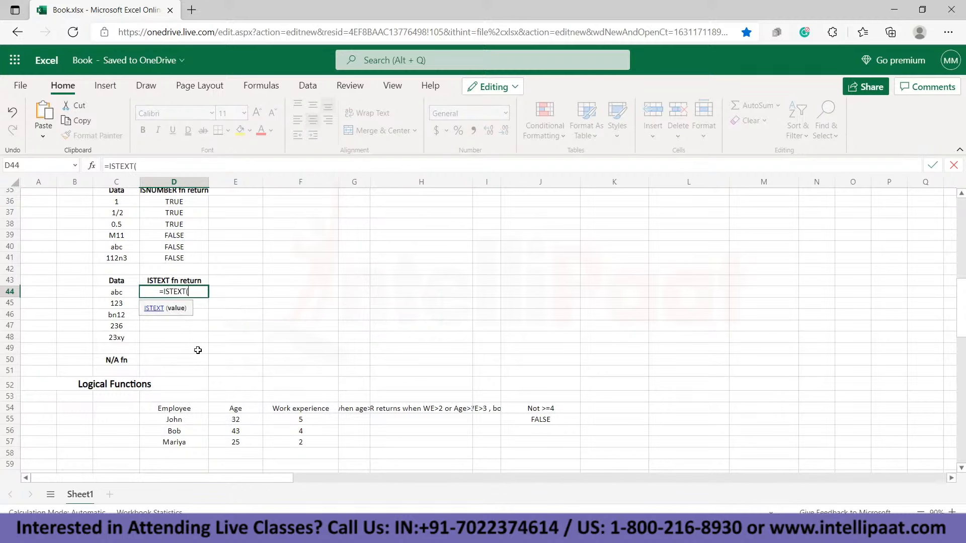
left_click(122, 293)
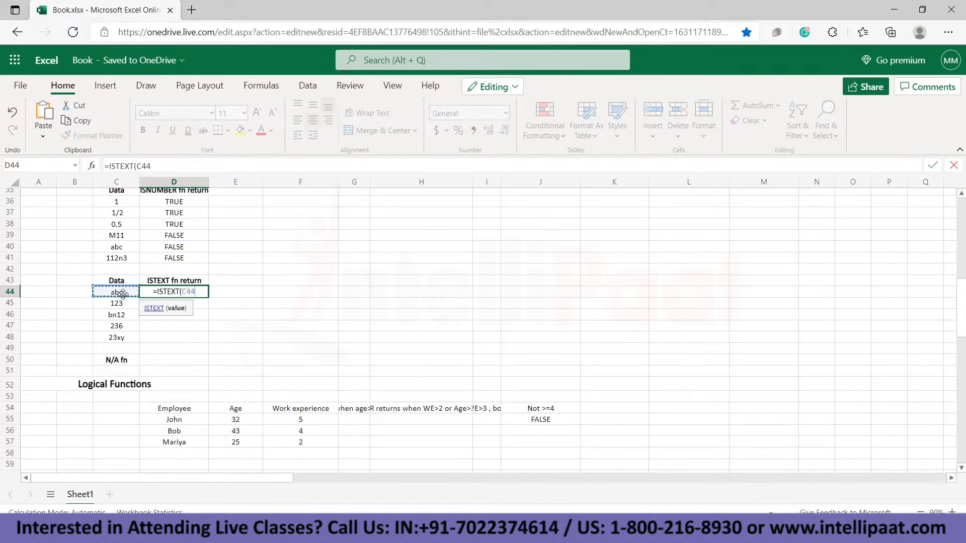
type(")")
key("Return")
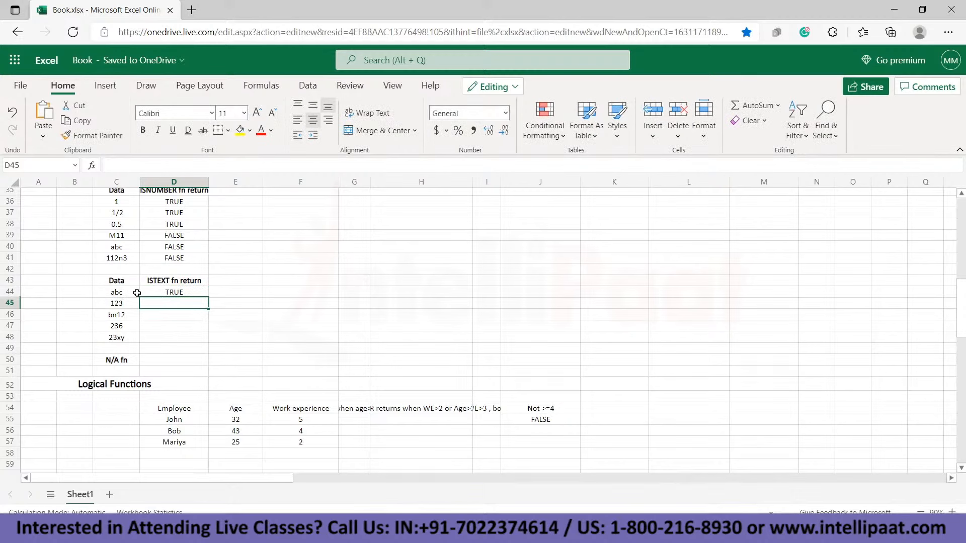
left_click(193, 290)
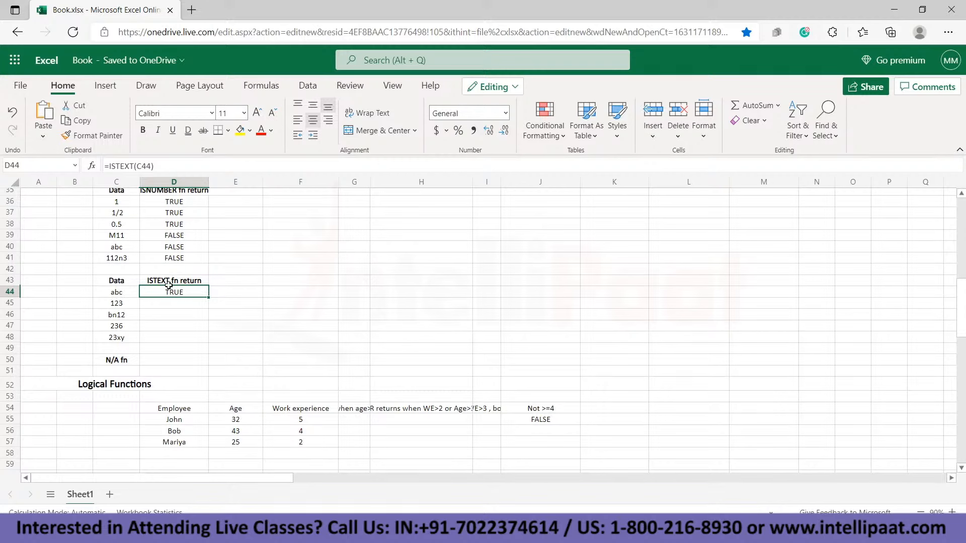
left_click_drag(209, 297, 206, 339)
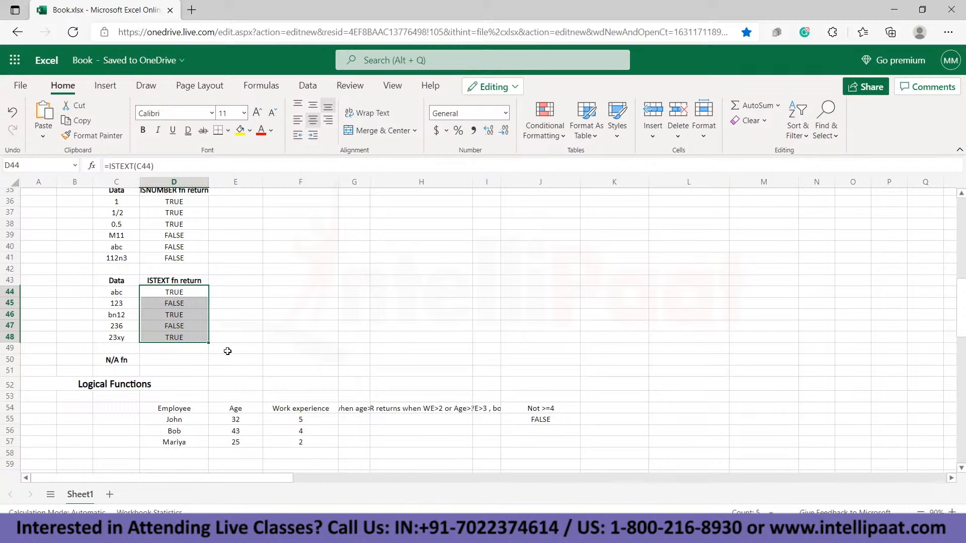
Check whether D30 is empty by entering =ISBLANK(D30) in F30 under ISBLANK returns
scroll(228, 352, "up", 1)
scroll(229, 355, "up", 1)
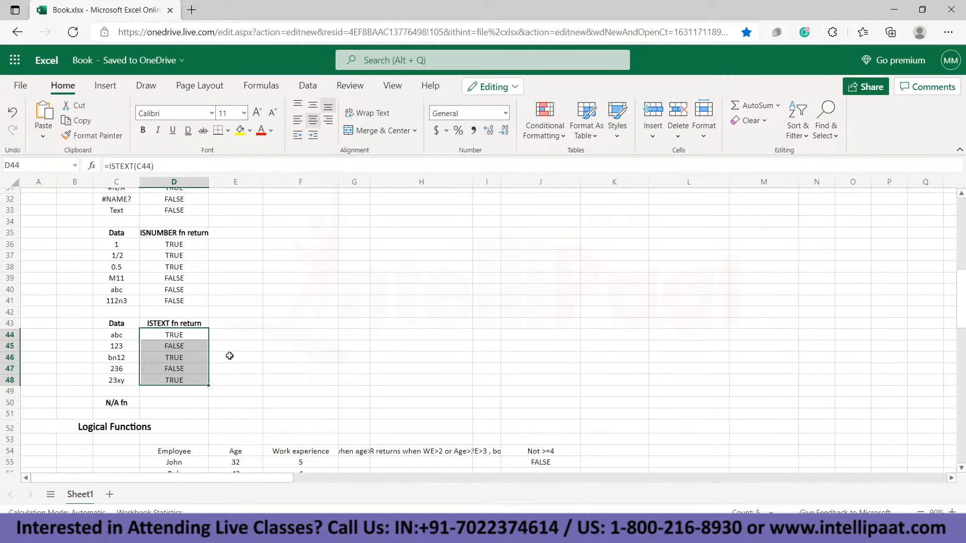
scroll(230, 356, "up", 3)
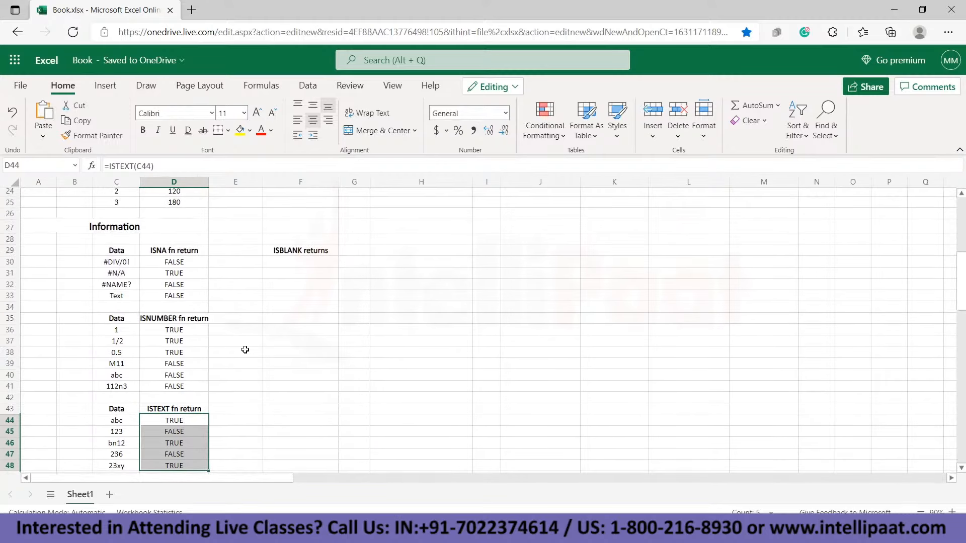
left_click(297, 263)
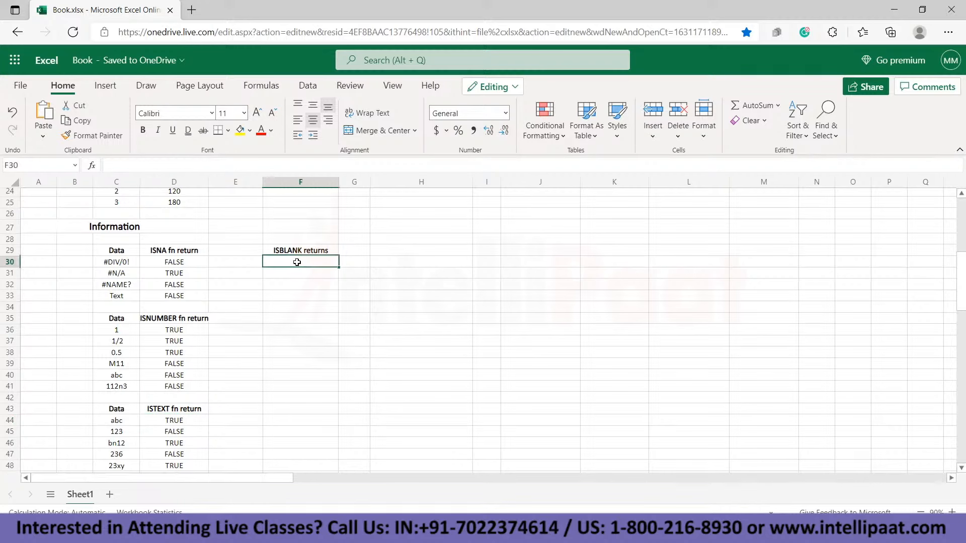
type("=isbl")
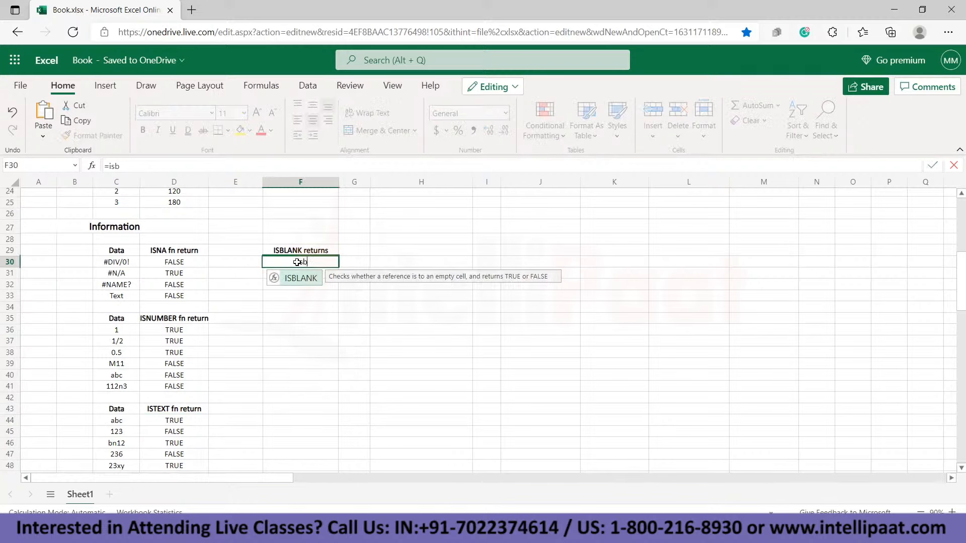
double_click(308, 279)
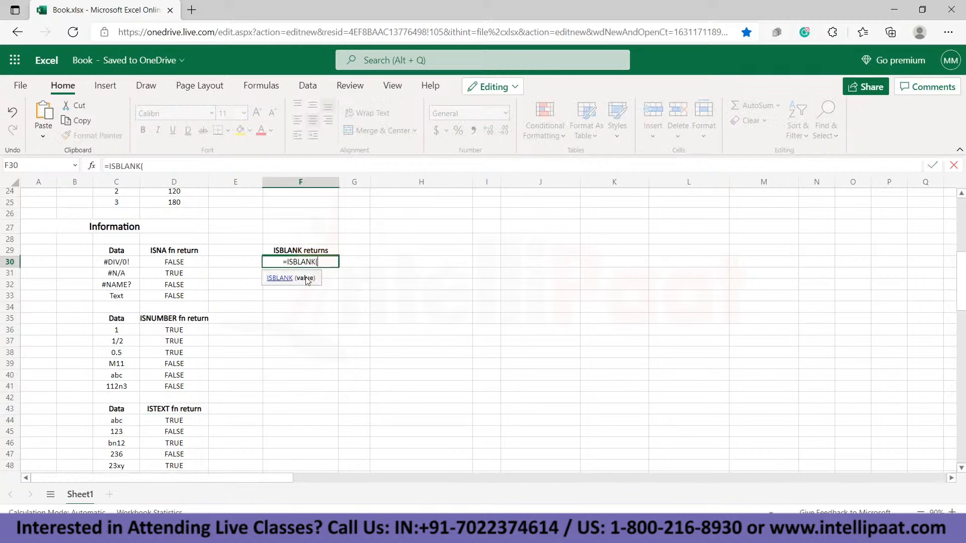
left_click(192, 264)
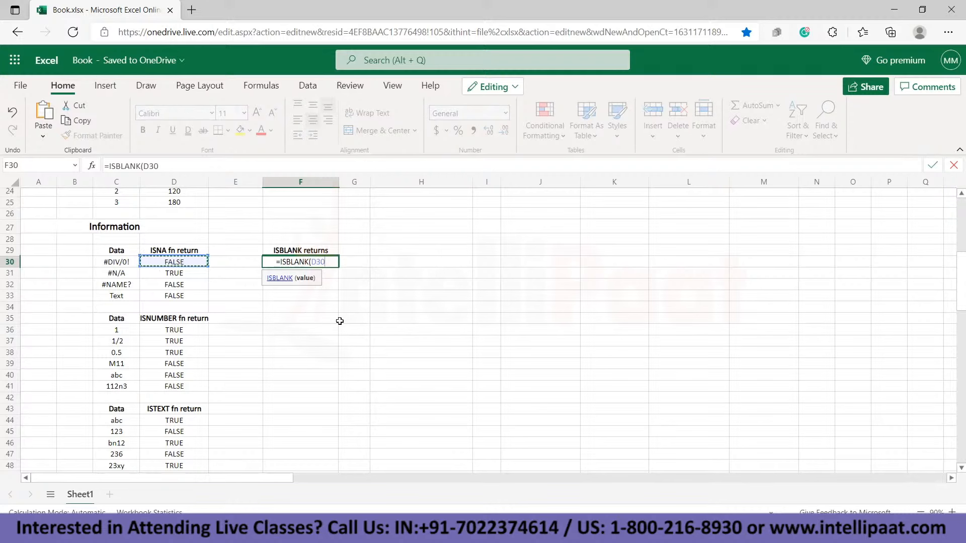
type(")")
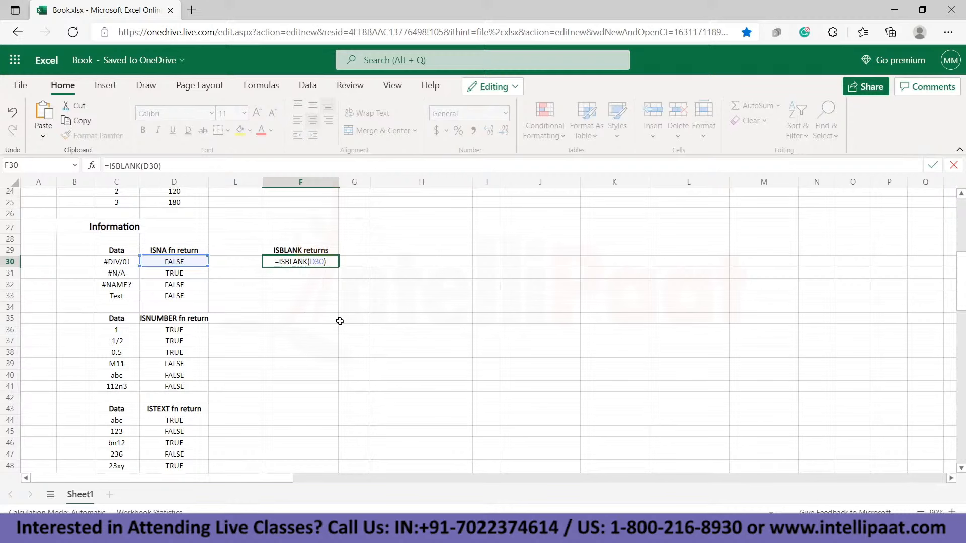
key("Return")
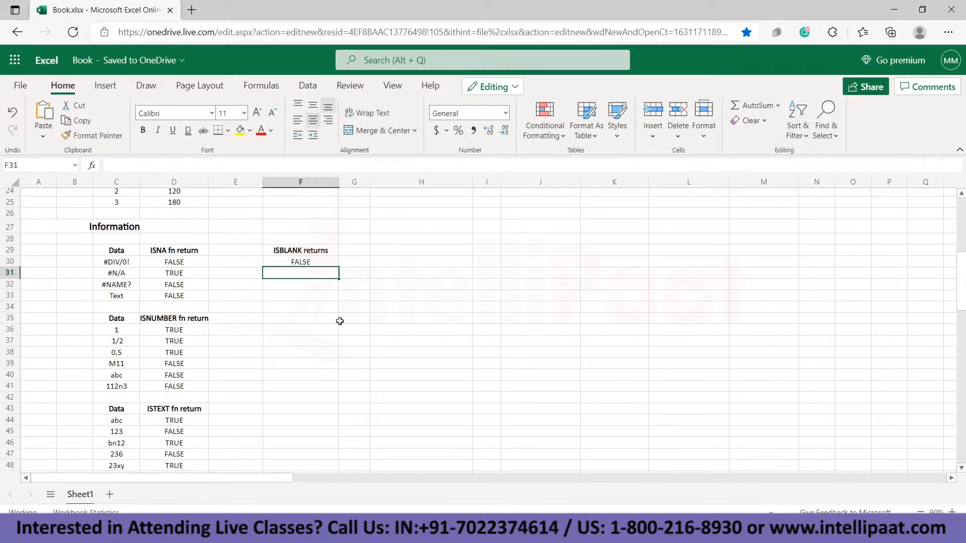
Fill the ISBLANK formula from F30 down through F48, and select the empty cell D34 for comparison
left_click(315, 261)
left_click_drag(337, 267, 292, 294)
scroll(323, 373, "down", 5)
scroll(237, 306, "up", 5)
scroll(313, 306, "down", 2)
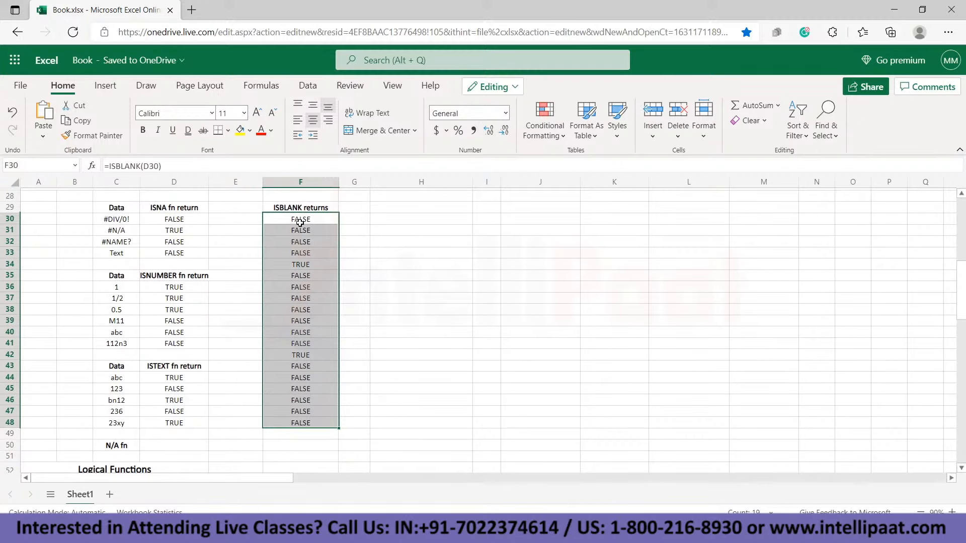
left_click(161, 263)
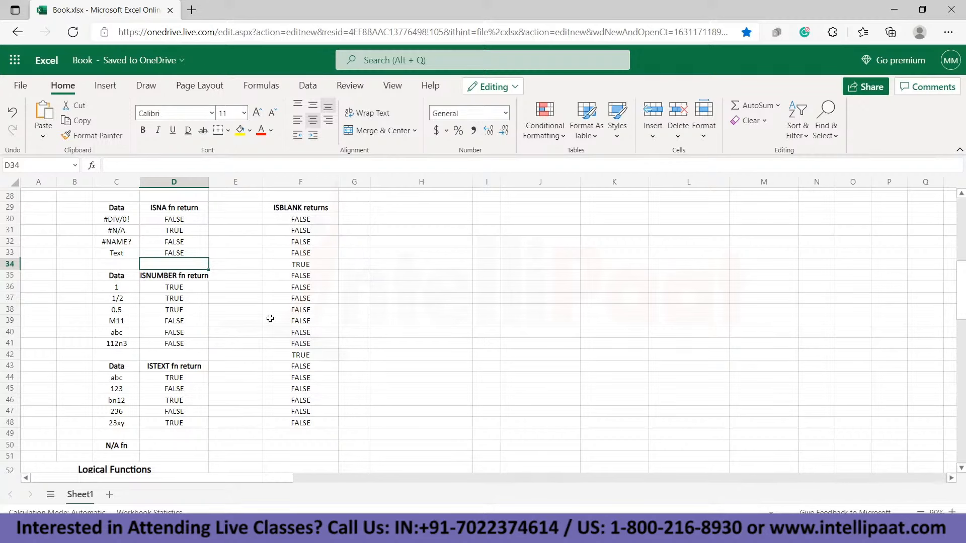
Enter =NA() in D50 beside the N/A fn label
scroll(267, 325, "down", 1)
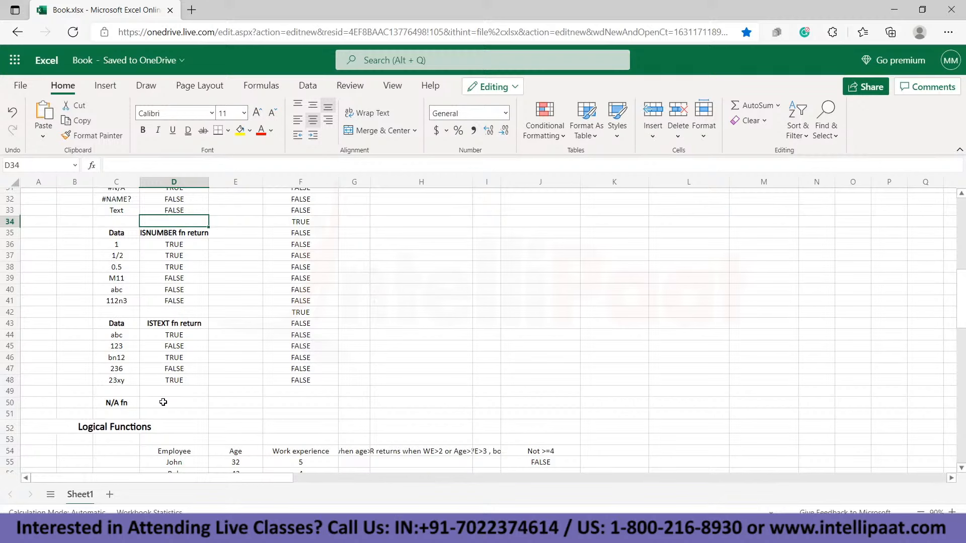
scroll(161, 400, "up", 1)
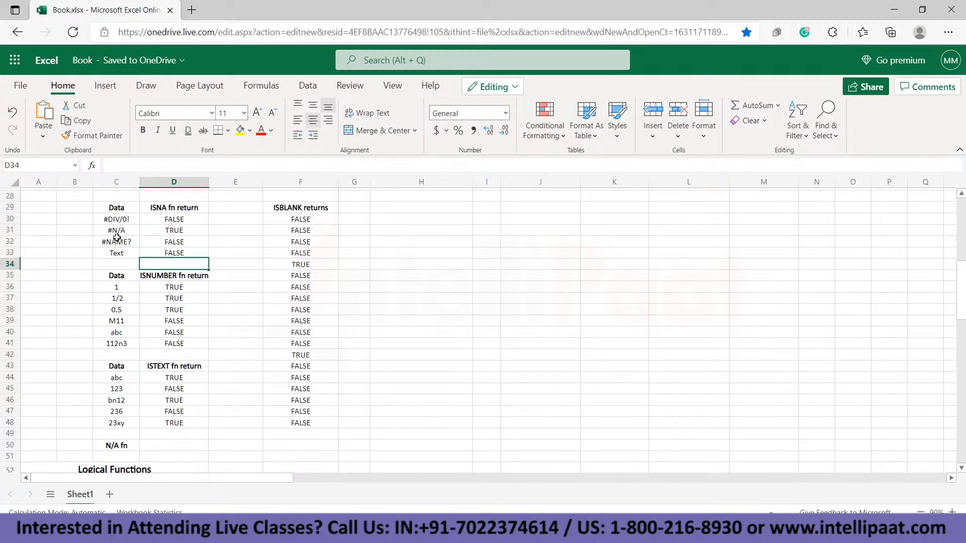
scroll(161, 382, "down", 2)
left_click(163, 402)
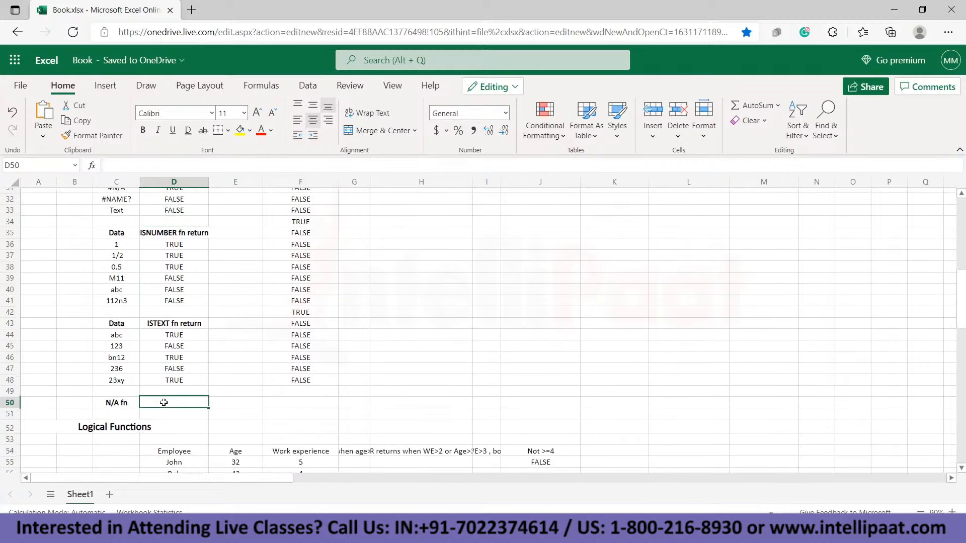
type("=NA")
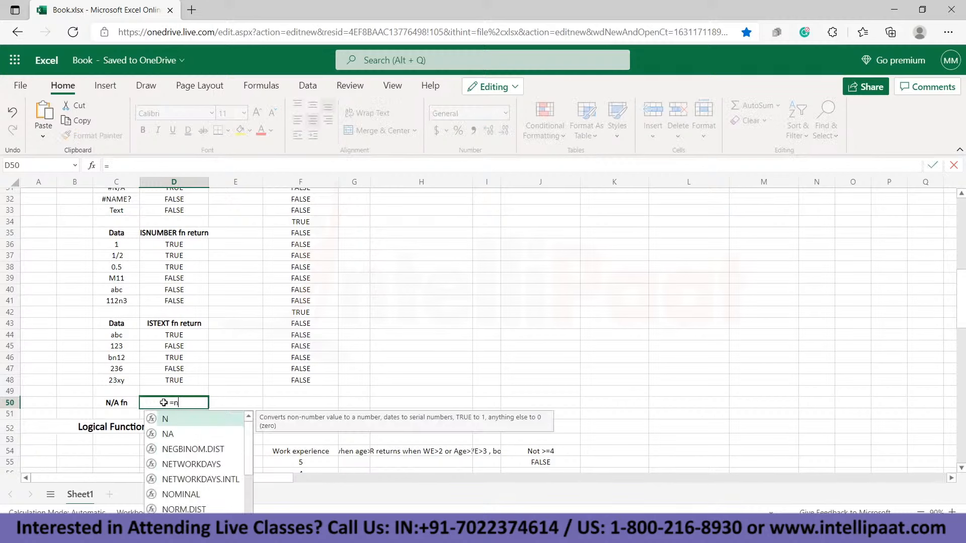
double_click(169, 417)
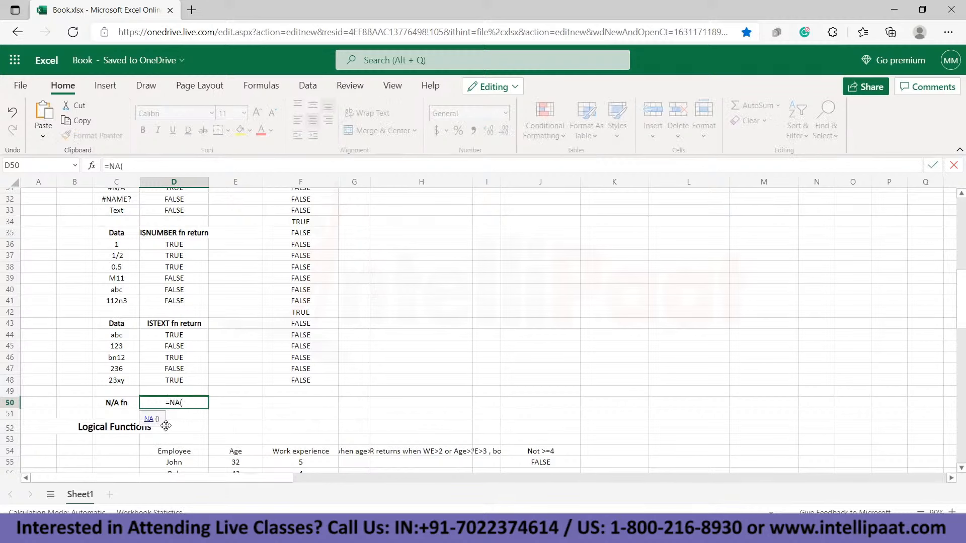
type(")")
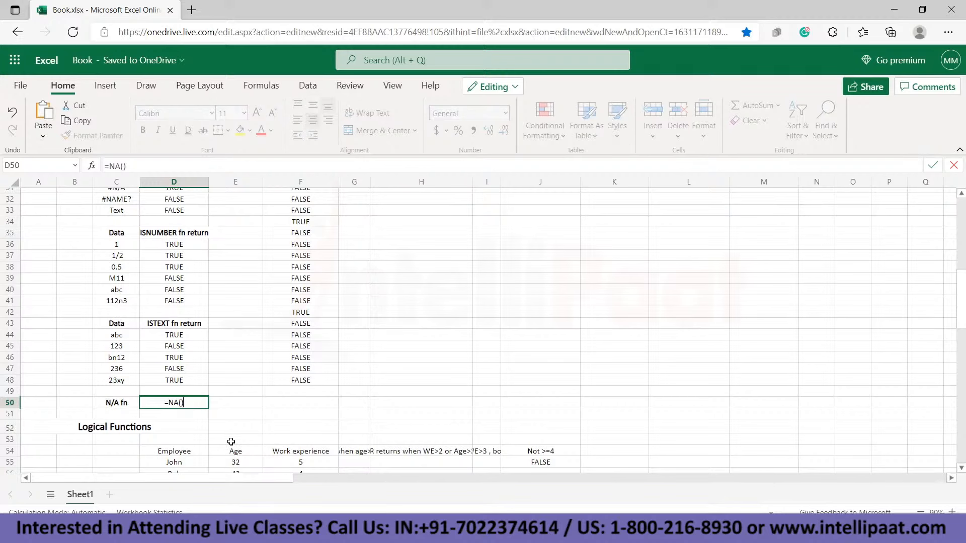
key("Return")
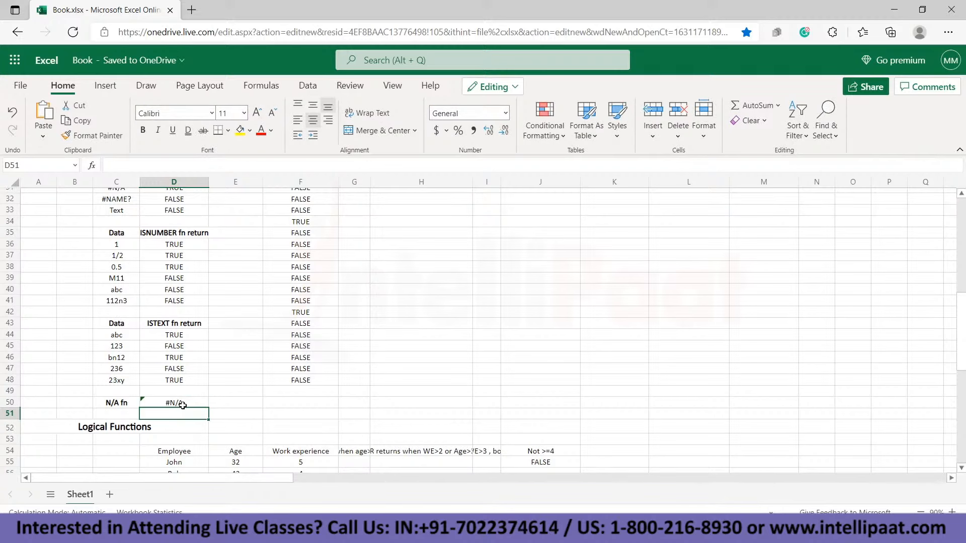
scroll(184, 402, "up", 5)
scroll(187, 399, "down", 4)
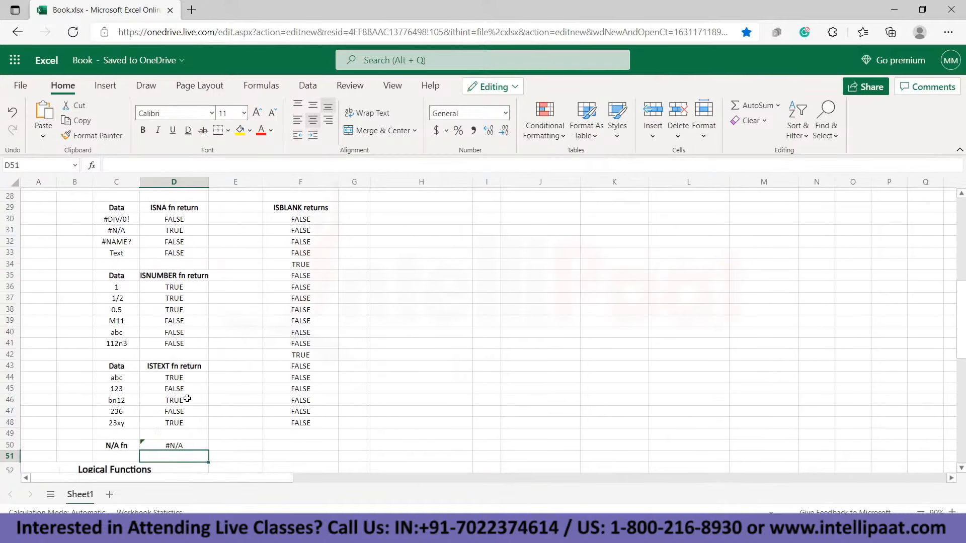
scroll(114, 251, "up", 1)
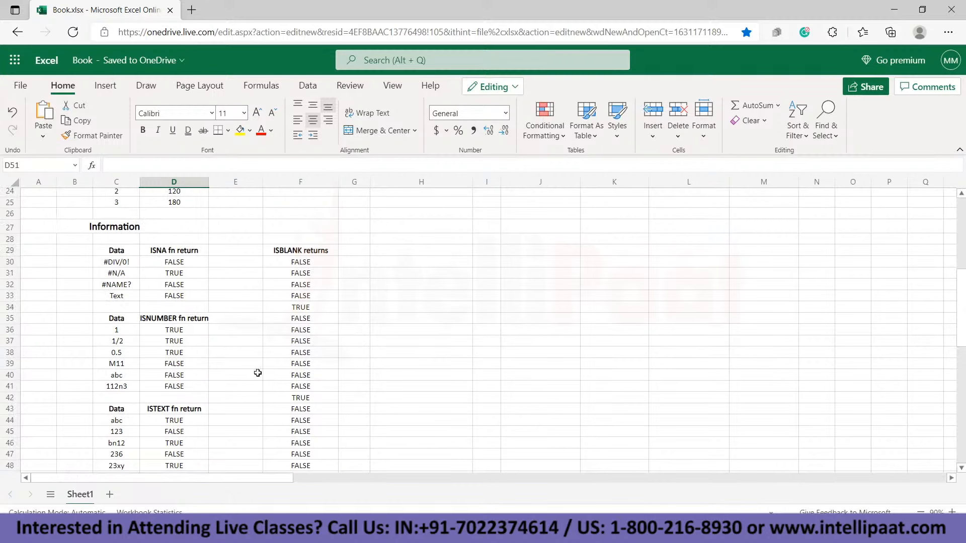
scroll(256, 370, "down", 1)
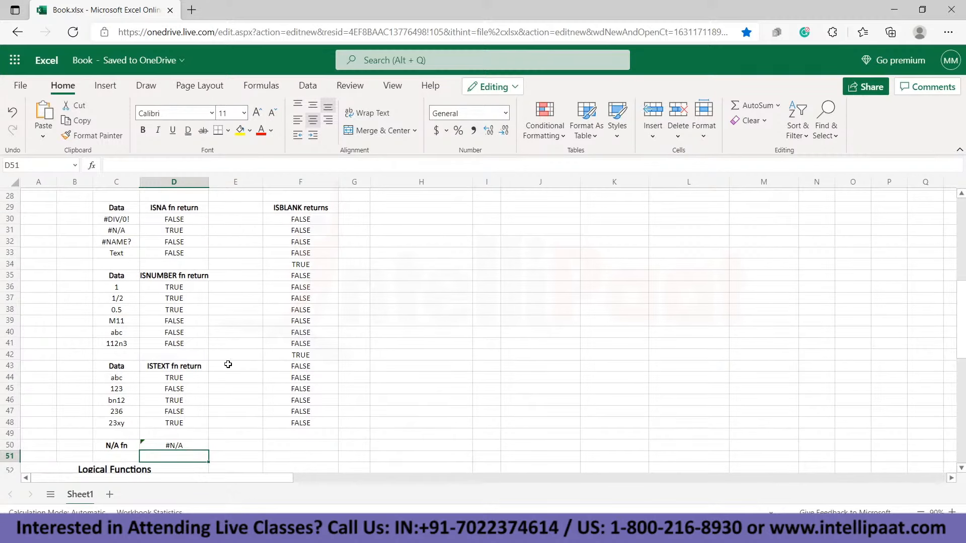
scroll(226, 362, "up", 2)
scroll(191, 359, "down", 2)
key("alt+Tab")
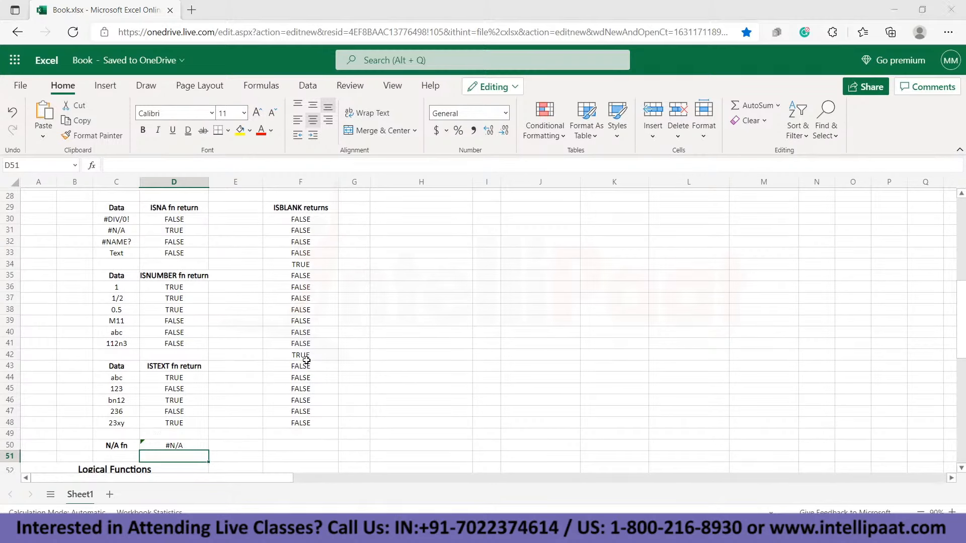
key("Right")
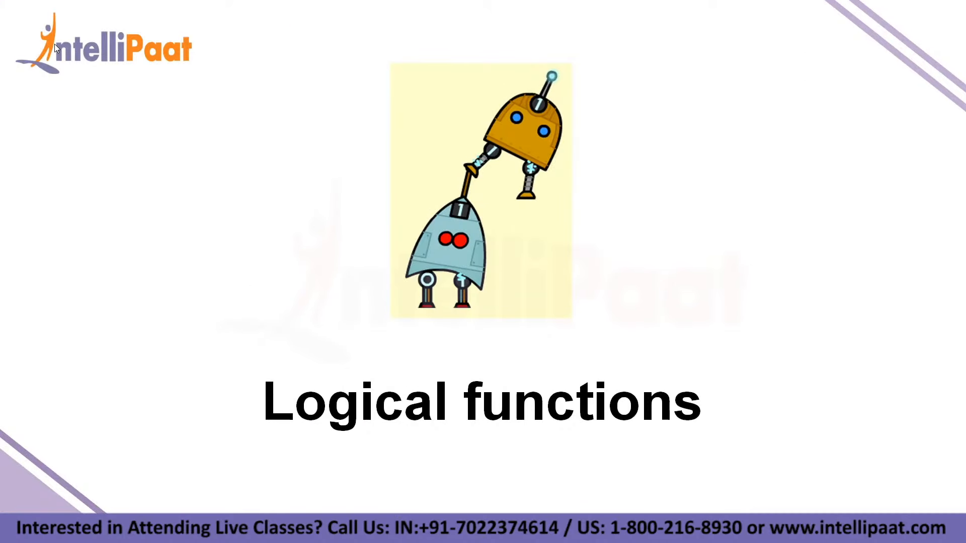
key("Right")
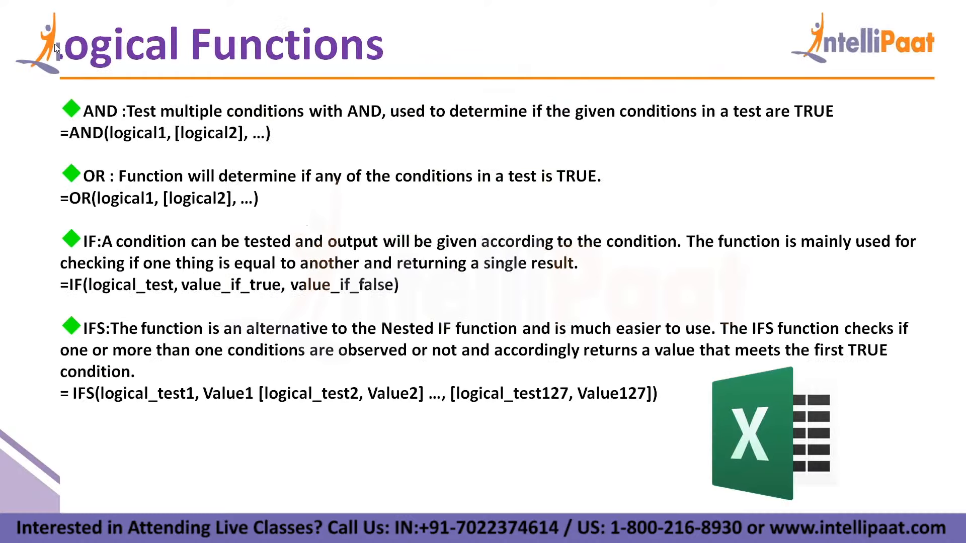
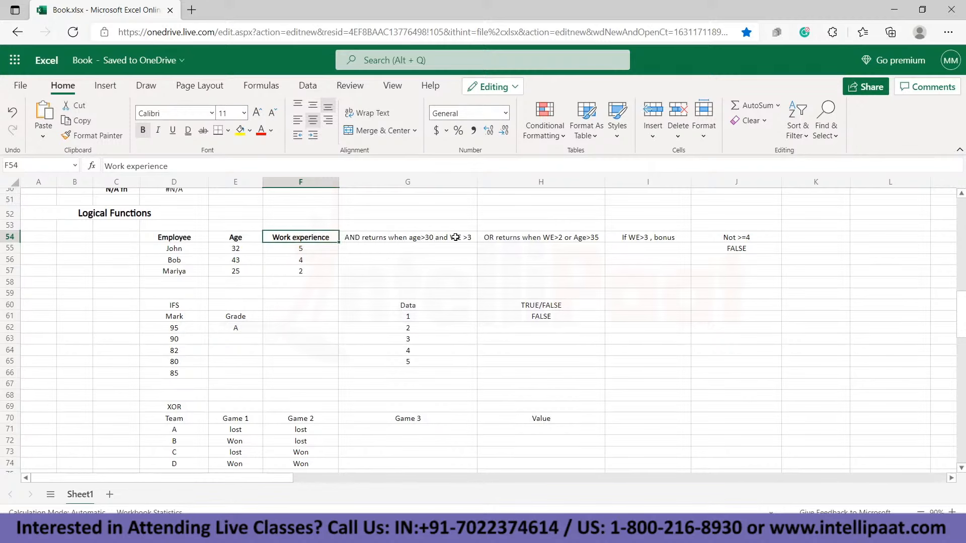
In a slightly widened column G, enter =AND(E55>30,F55>2) in G55 and fill it down through G57
left_click_drag(478, 184, 489, 184)
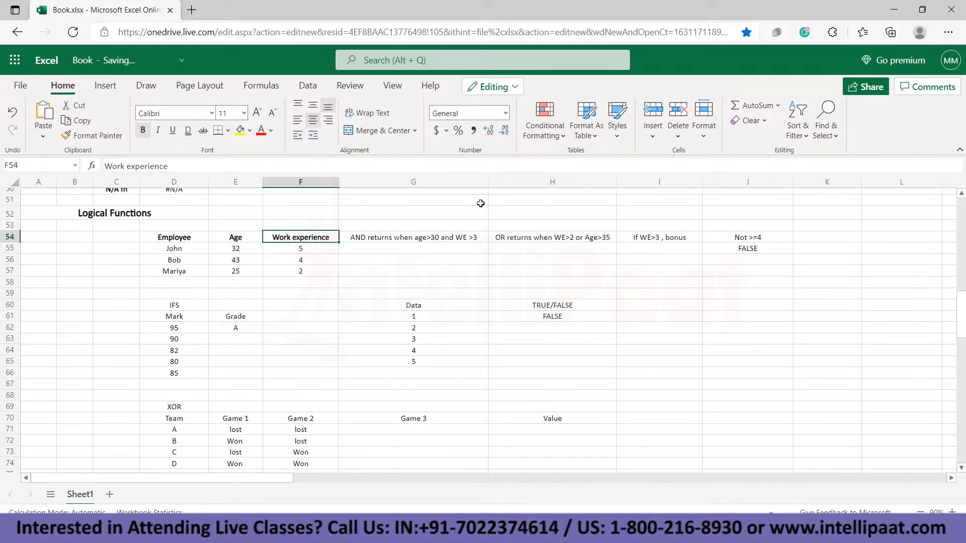
left_click(385, 249)
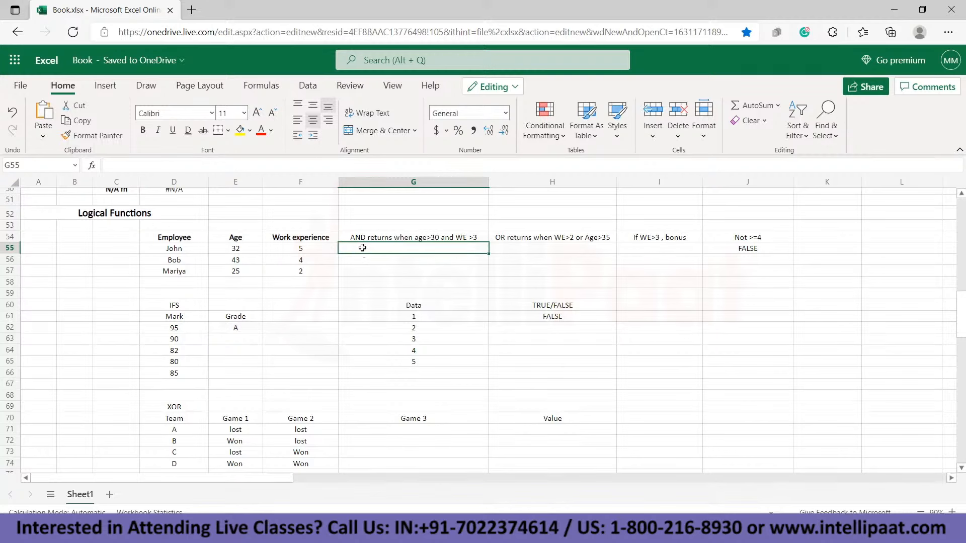
type("=and")
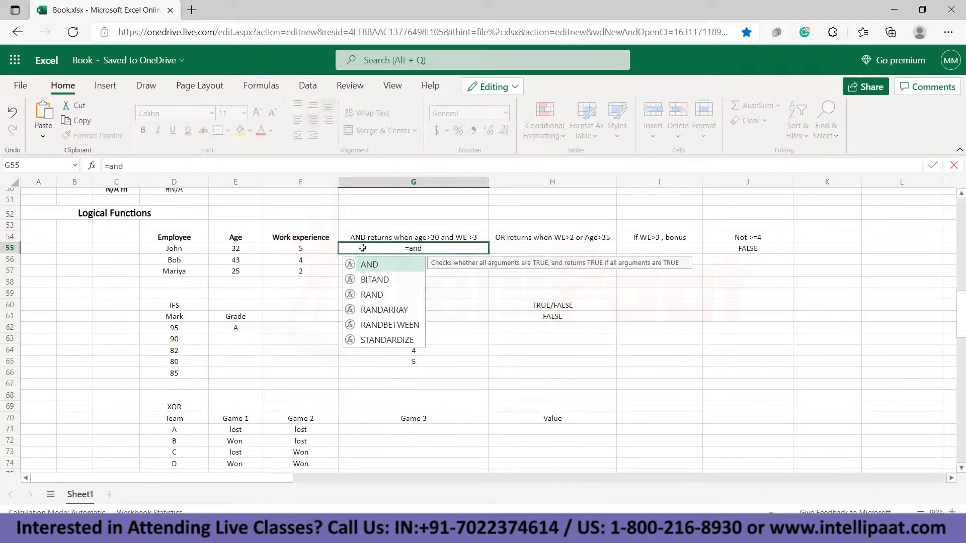
double_click(373, 265)
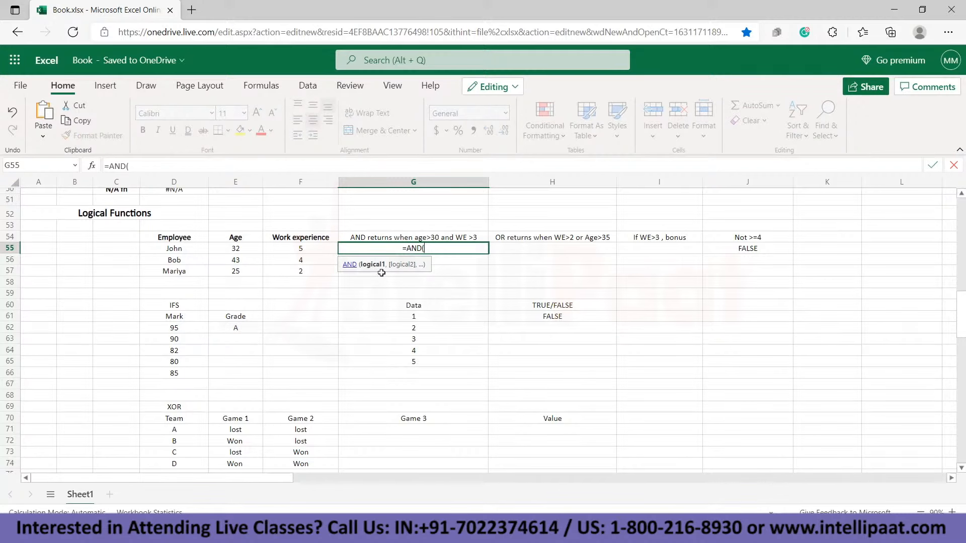
left_click(239, 253)
type(">30")
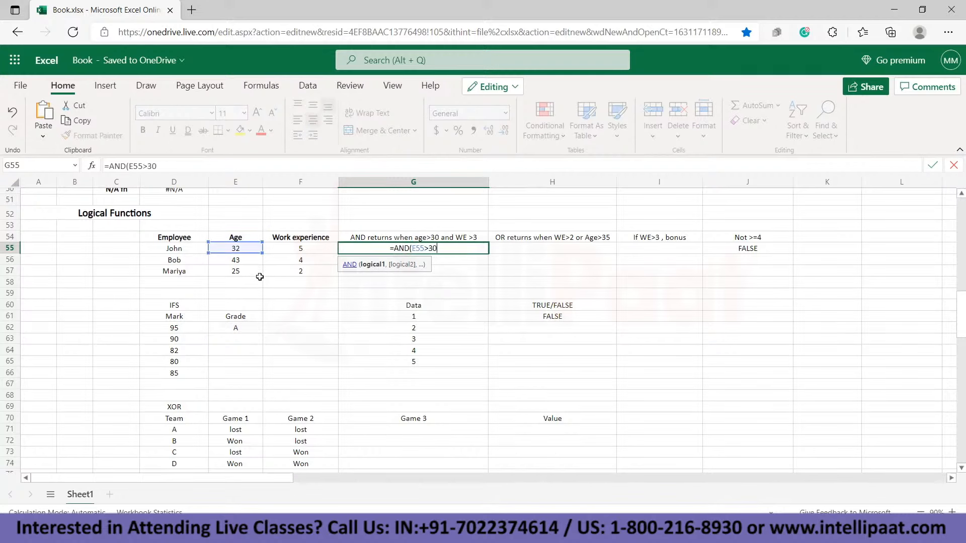
type(",")
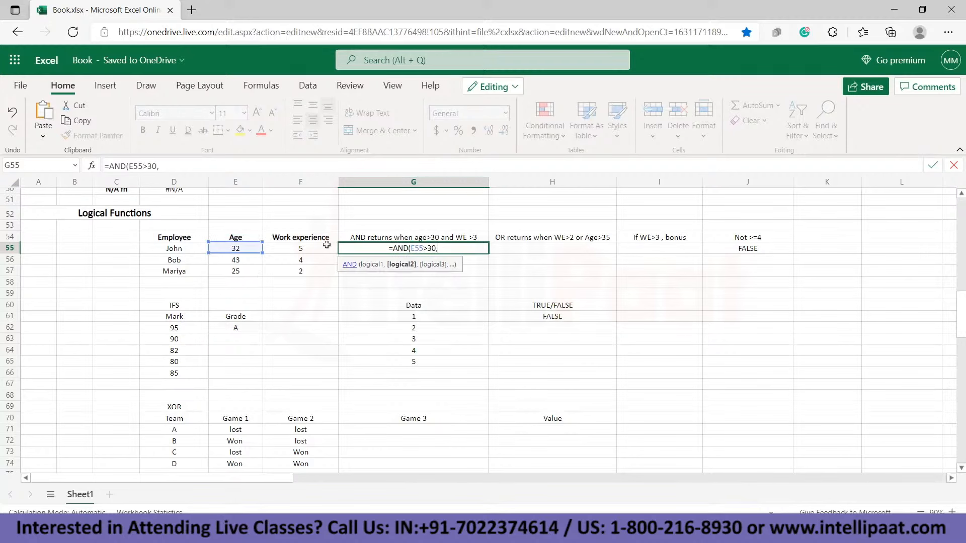
left_click(304, 248)
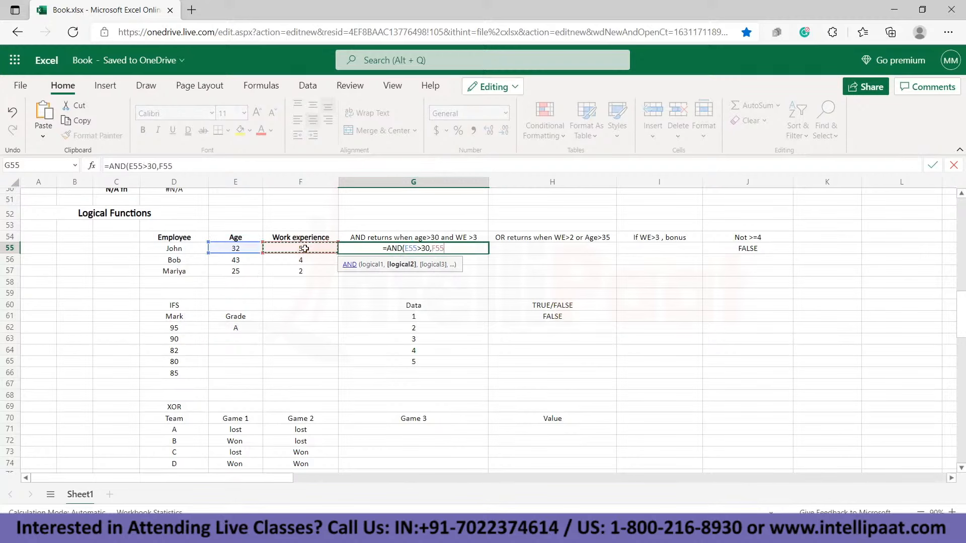
type(">2)")
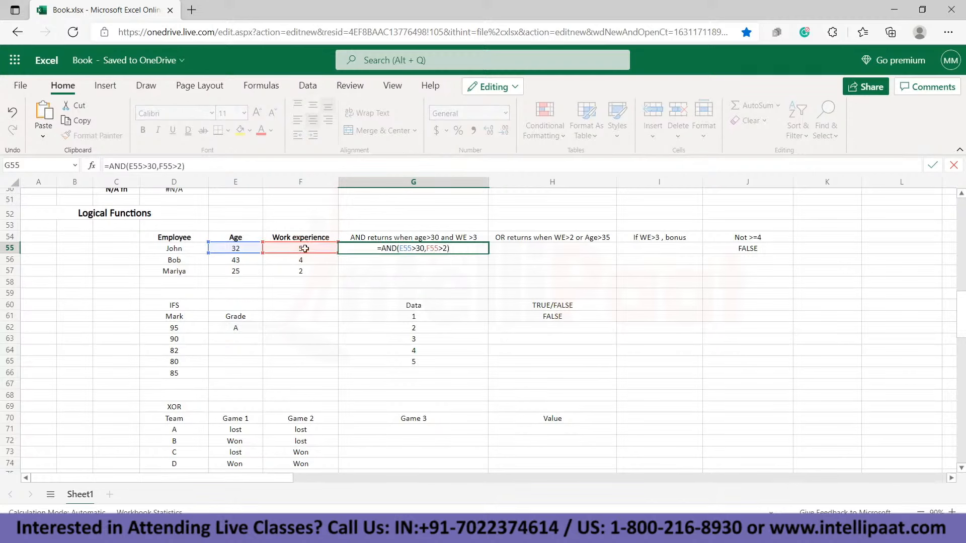
key("Return")
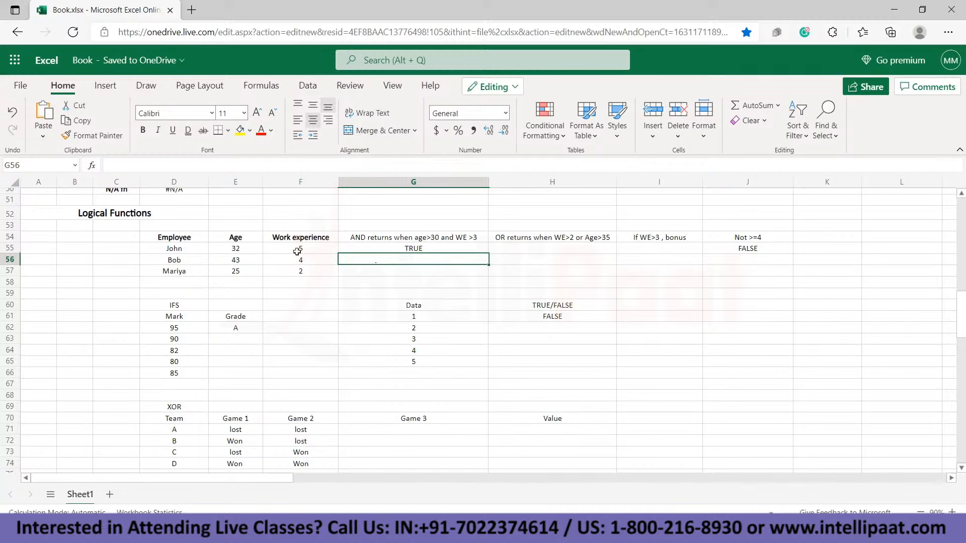
left_click(455, 249)
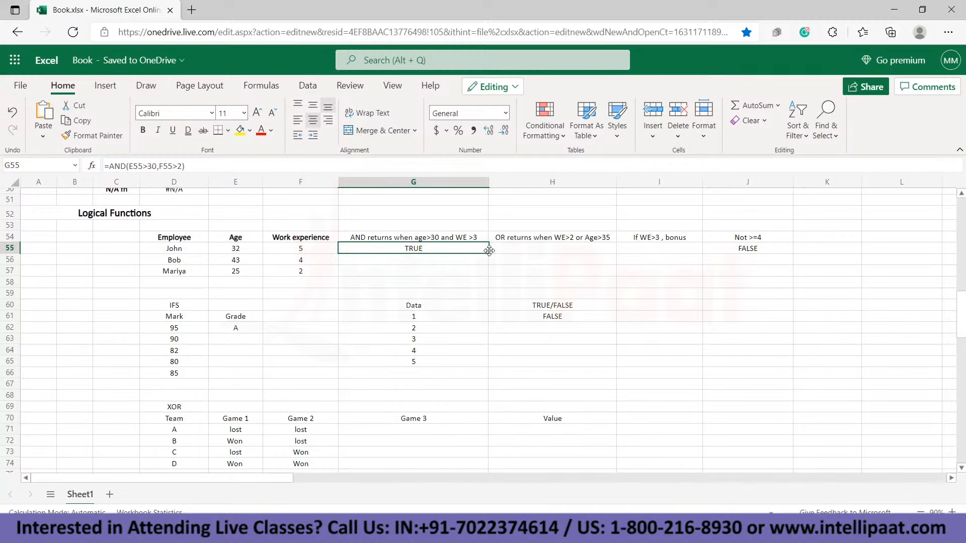
left_click_drag(487, 254, 486, 275)
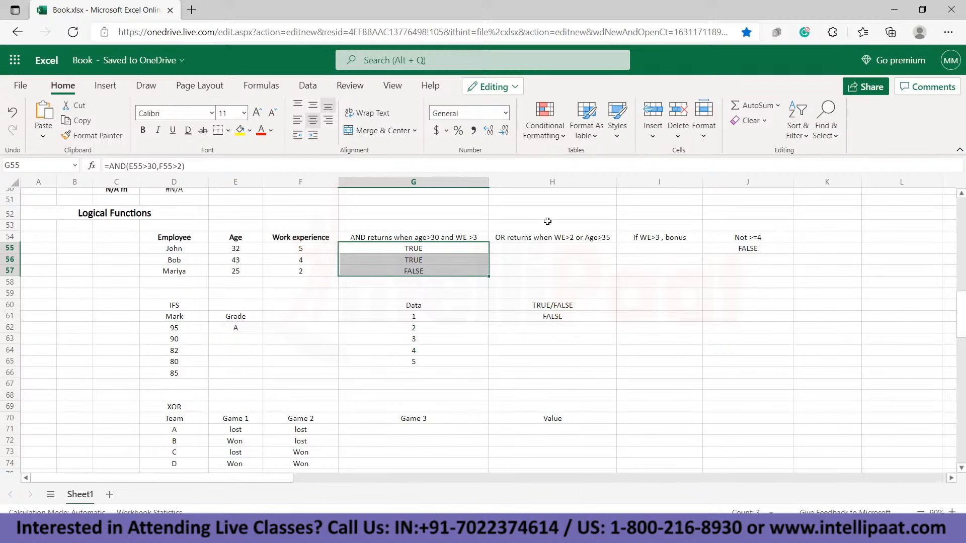
Enter =OR(E55>35,F55>2) in H55 to test age or work experience, and fill it down through H57
left_click(522, 248)
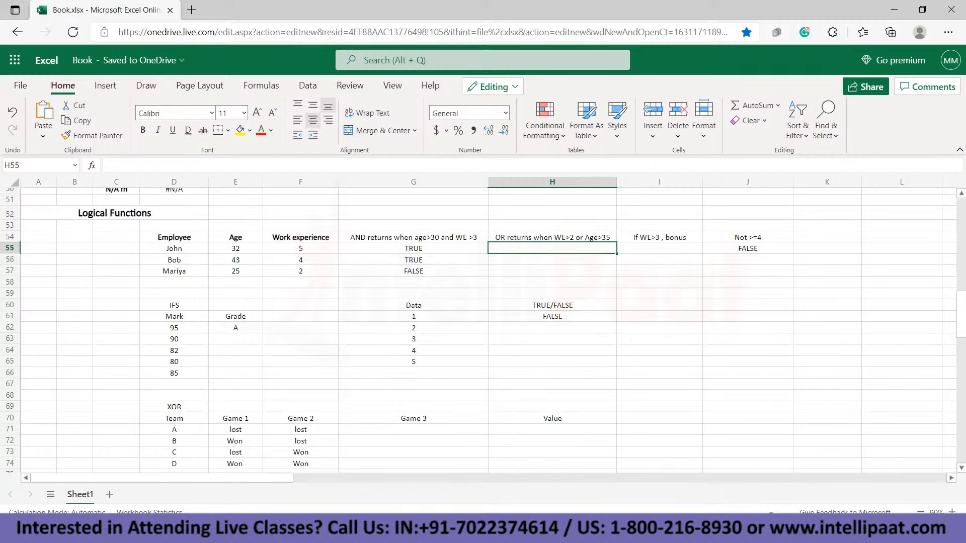
type("=")
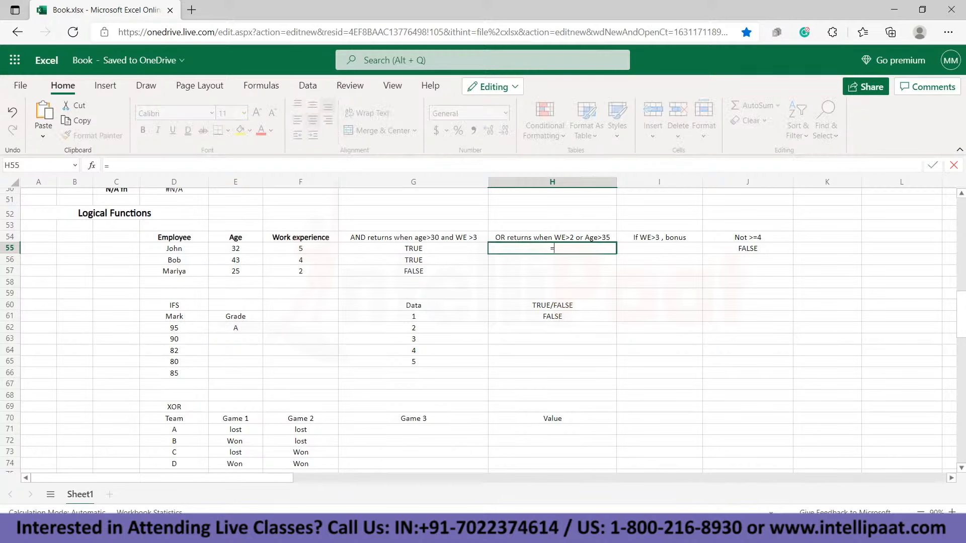
type("OR")
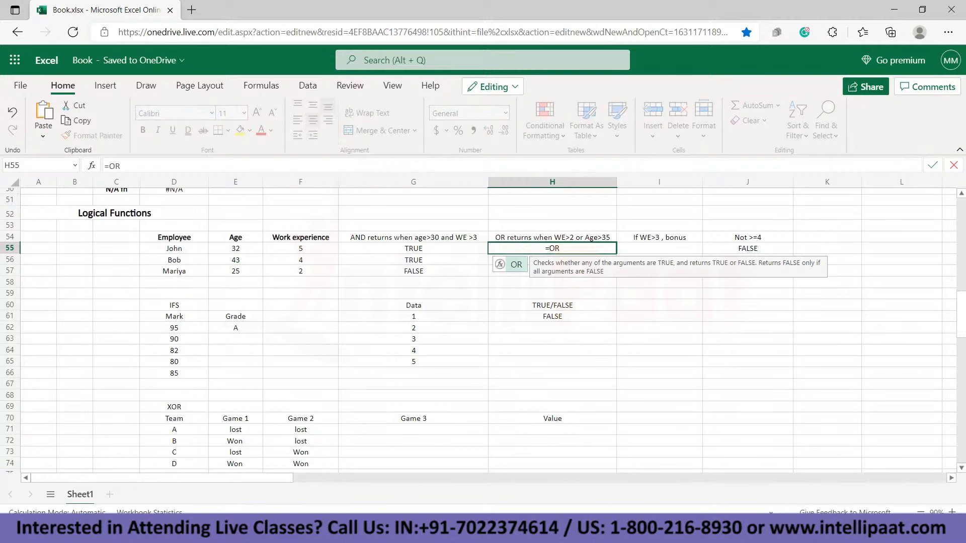
double_click(517, 265)
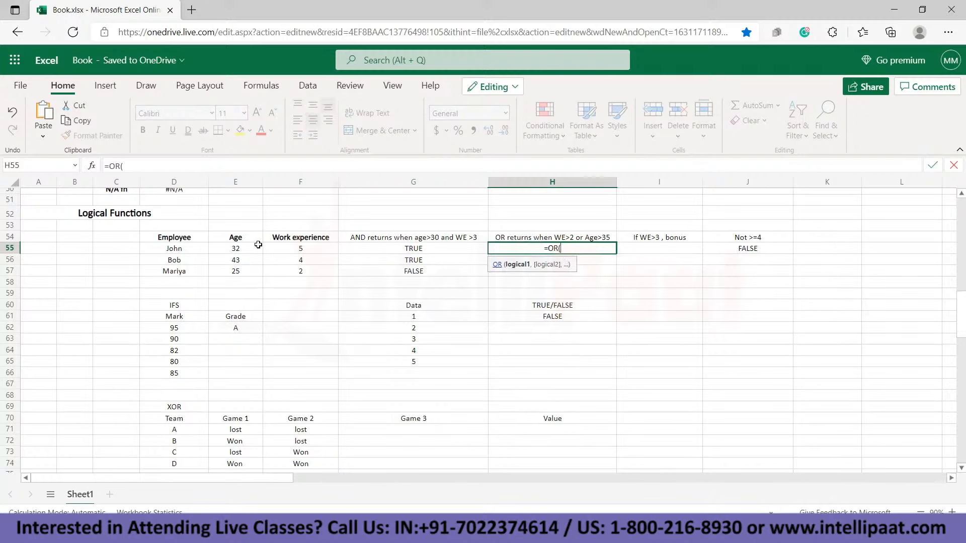
left_click(239, 249)
type(">")
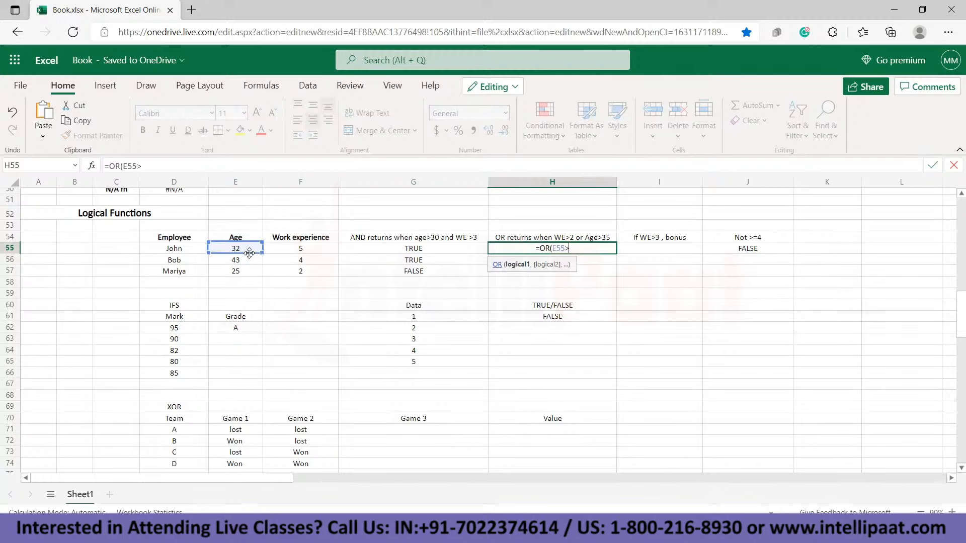
type("35,")
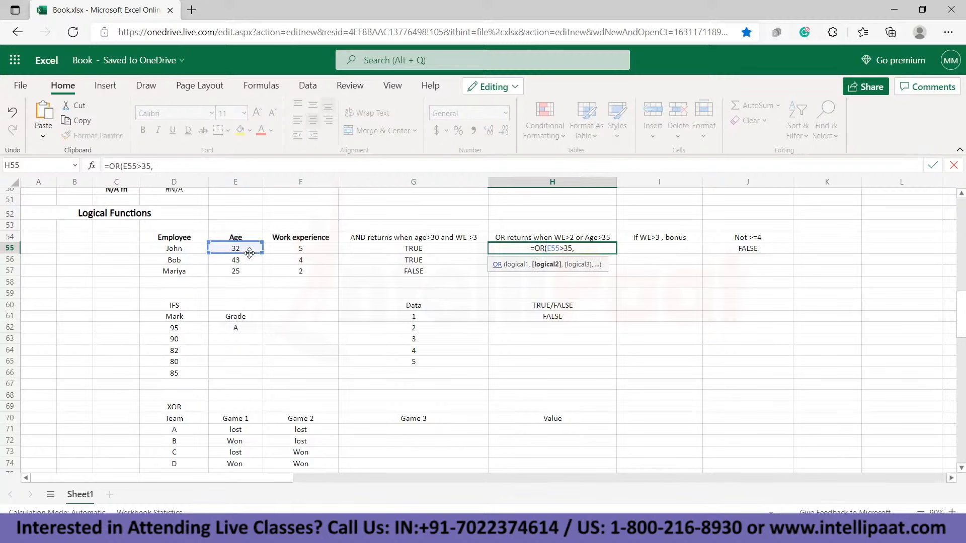
left_click(280, 251)
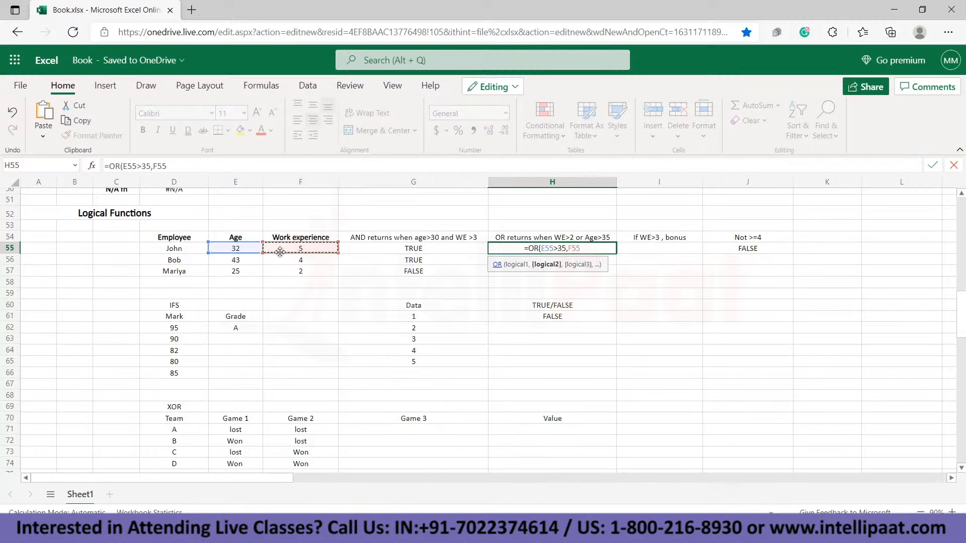
type(">2)")
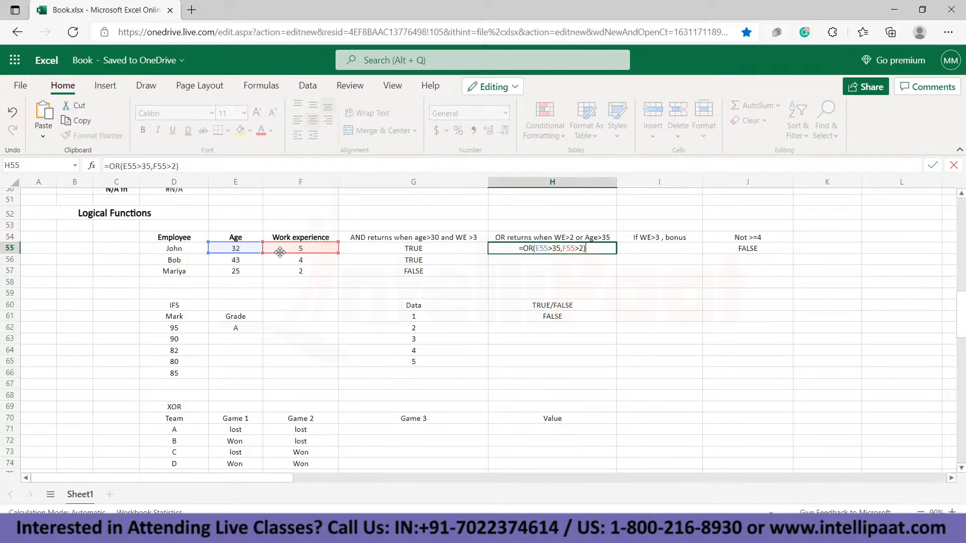
key("Return")
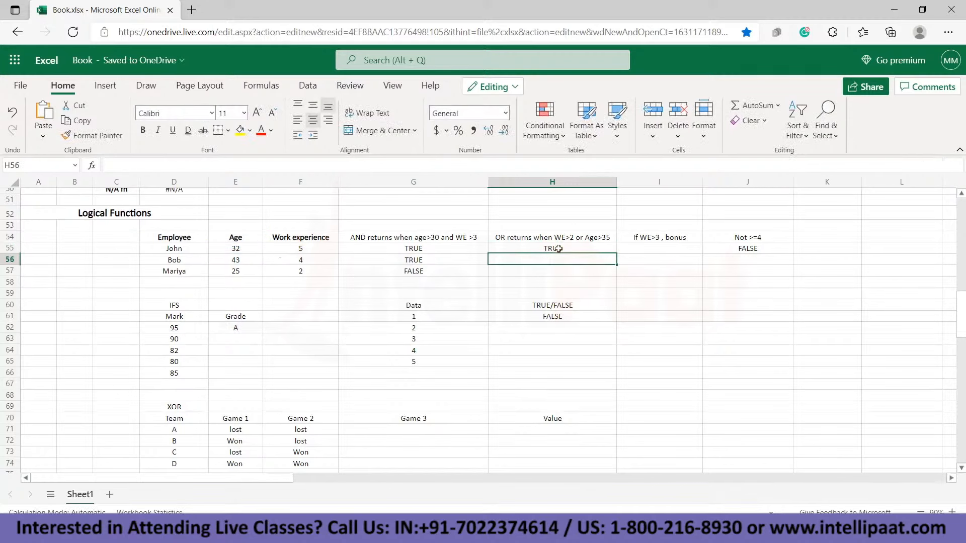
left_click(558, 249)
left_click_drag(616, 254, 614, 267)
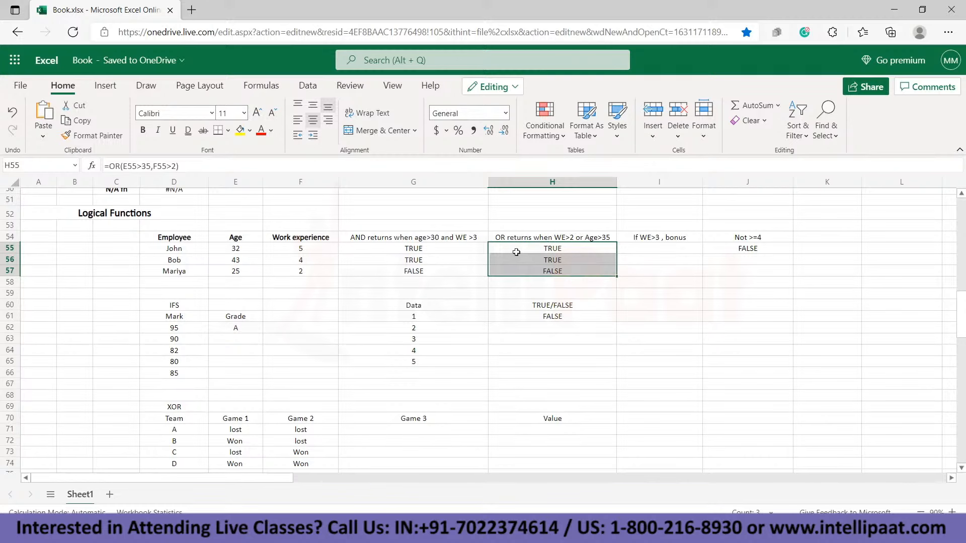
Enter =IF(F55>3,"bonus","NE") in I55 to test work experience for a bonus, and fill it down through I57
left_click(643, 251)
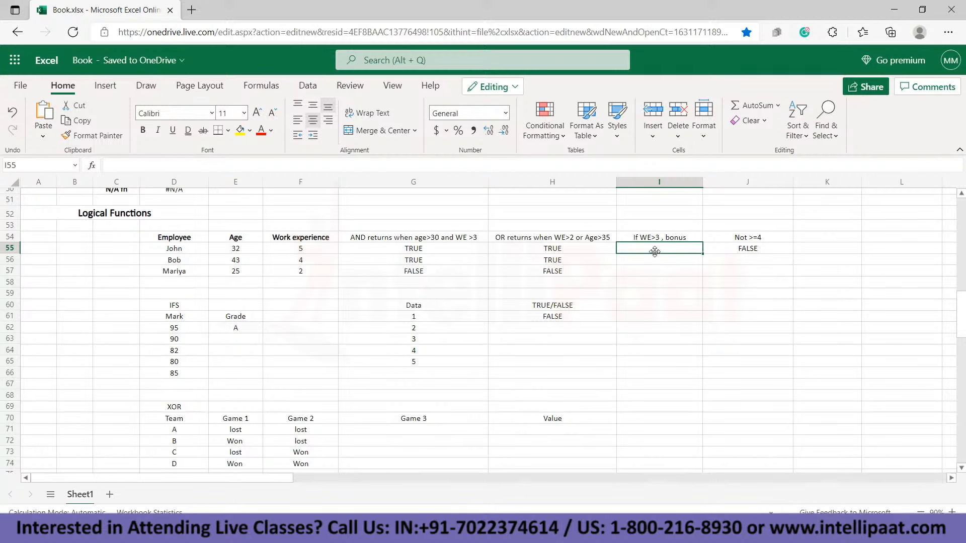
type("=IF")
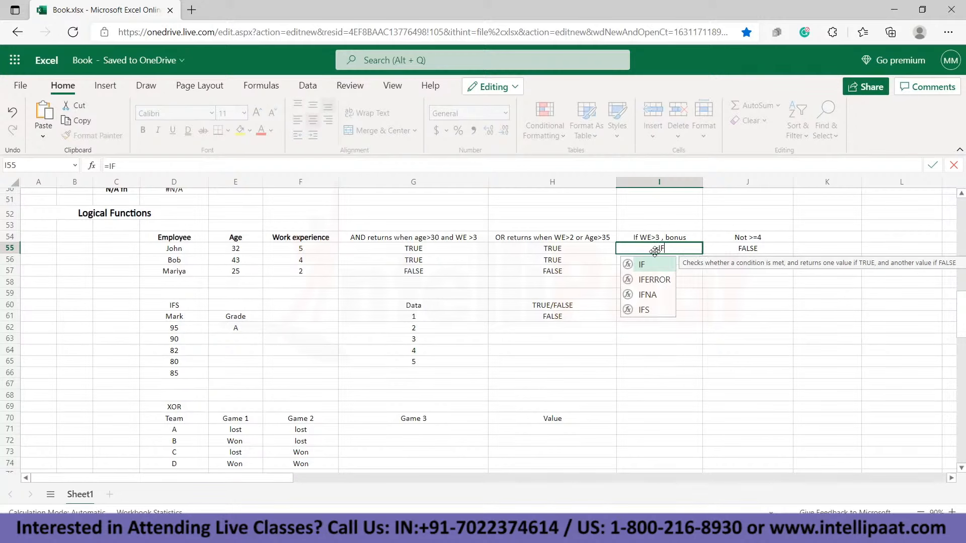
double_click(642, 263)
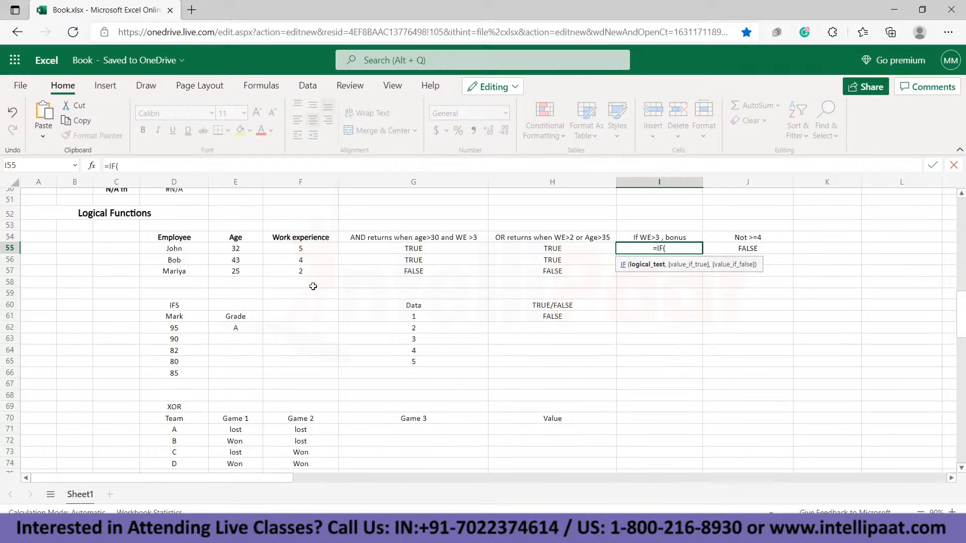
left_click(300, 248)
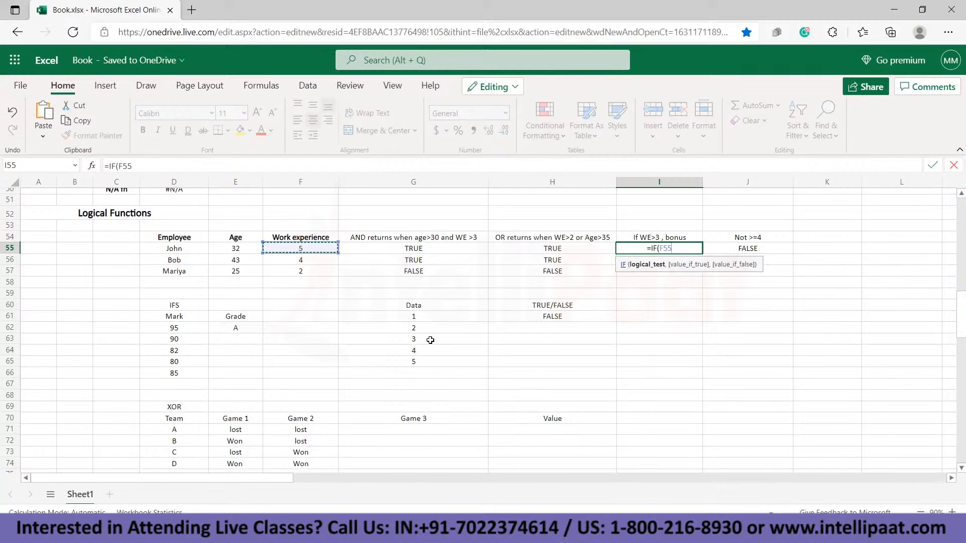
type(">3,")
type(",")
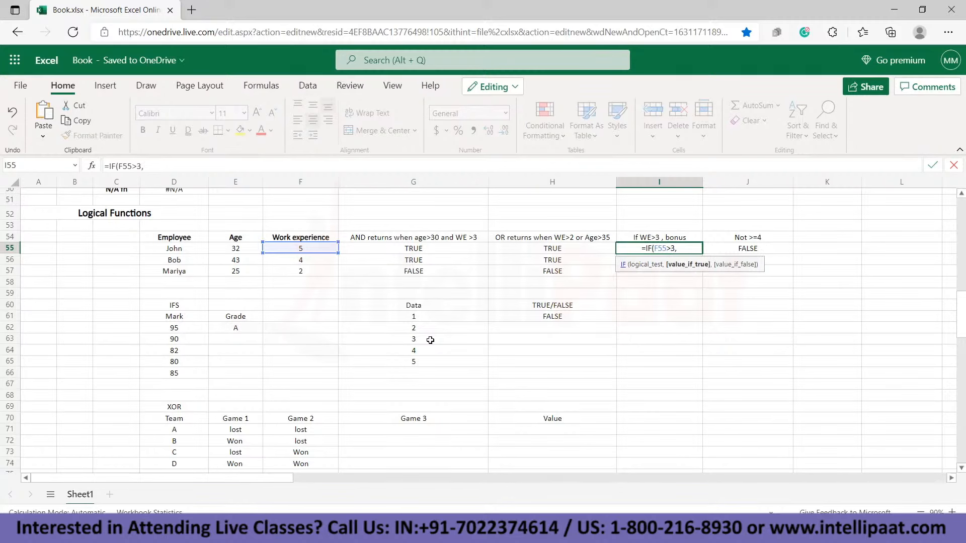
type("B")
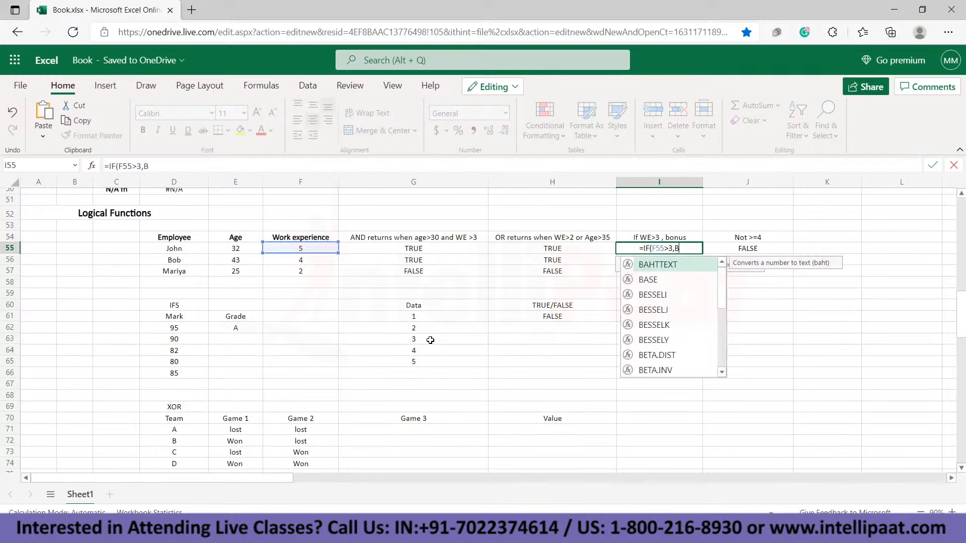
key("BackSpace")
type("\"")
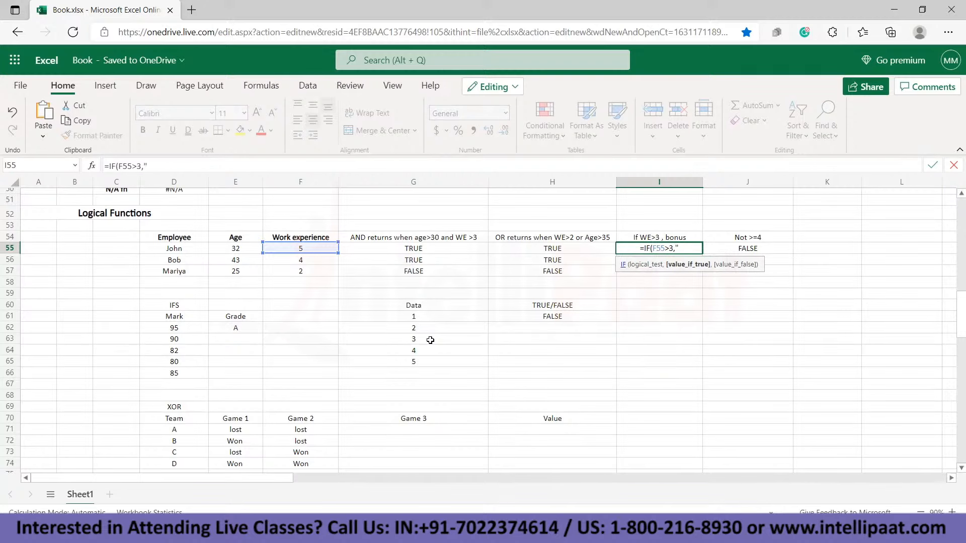
type("bonus\",")
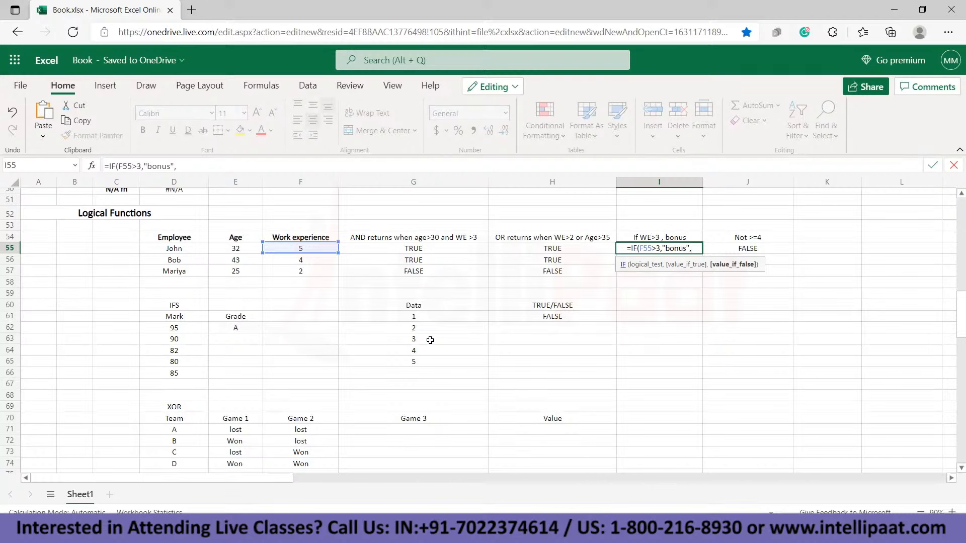
type("\"NE\")")
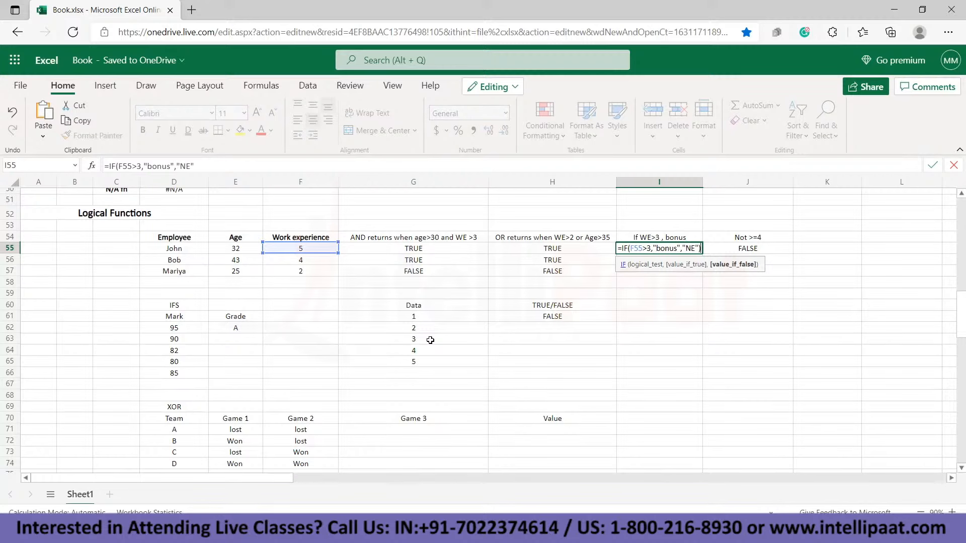
key("Return")
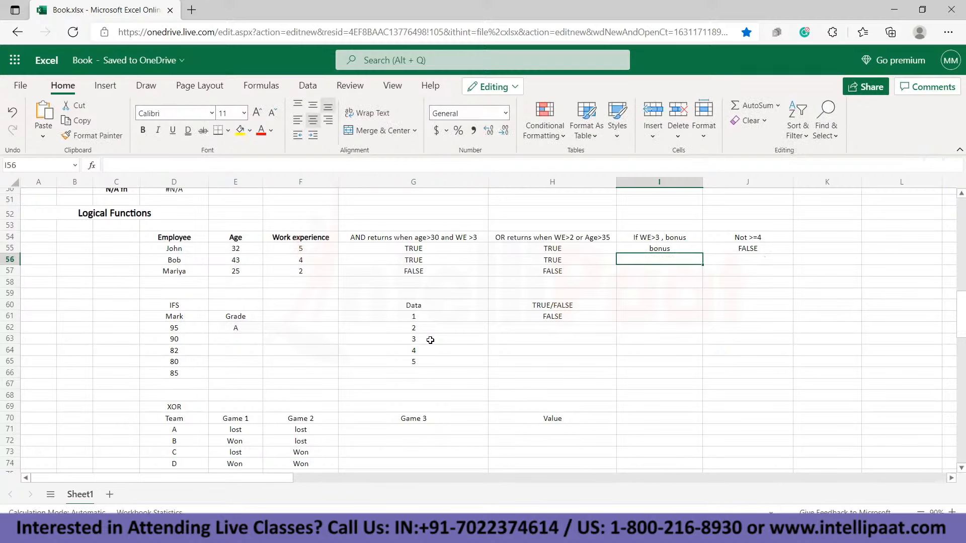
left_click(675, 249)
left_click_drag(702, 254, 702, 276)
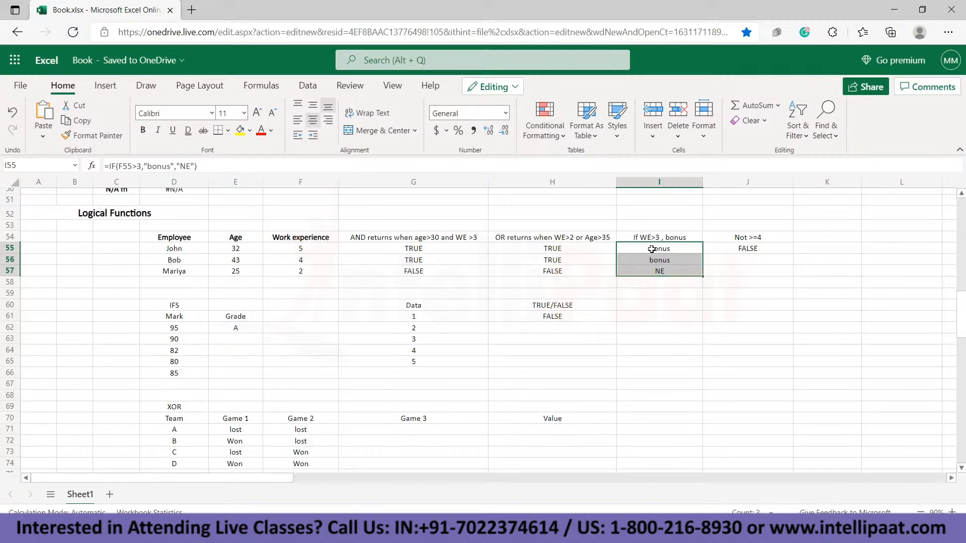
Make the IFS heading in D60 bold
scroll(345, 346, "down", 1)
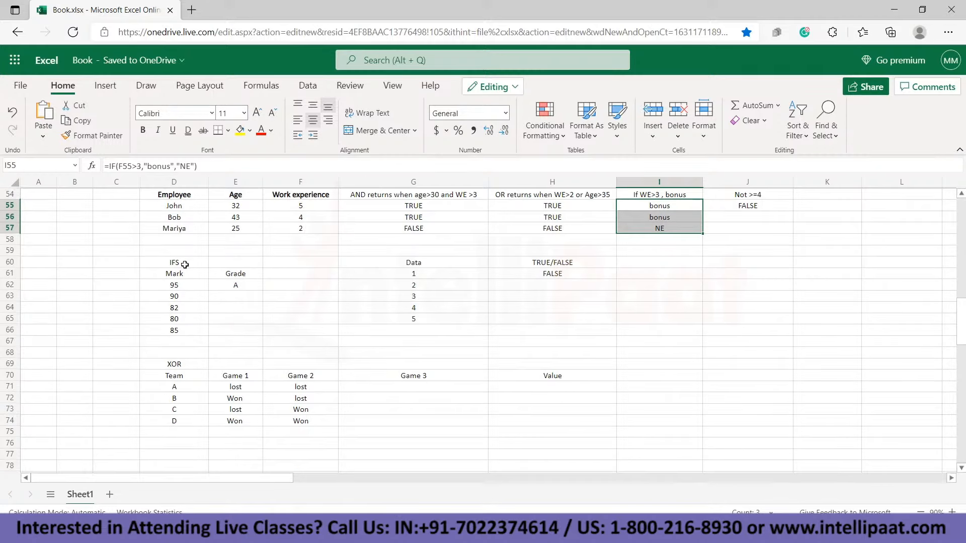
scroll(176, 267, "up", 2)
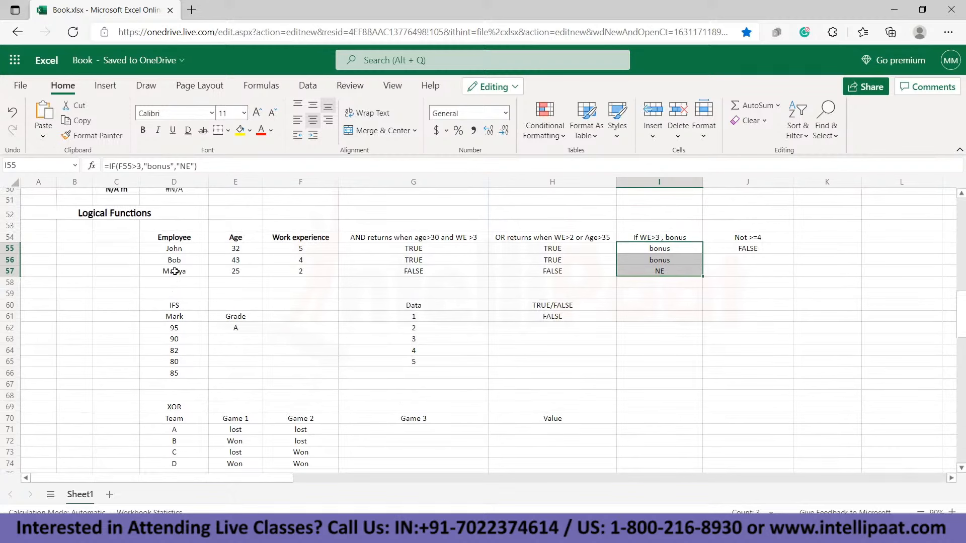
scroll(210, 348, "down", 1)
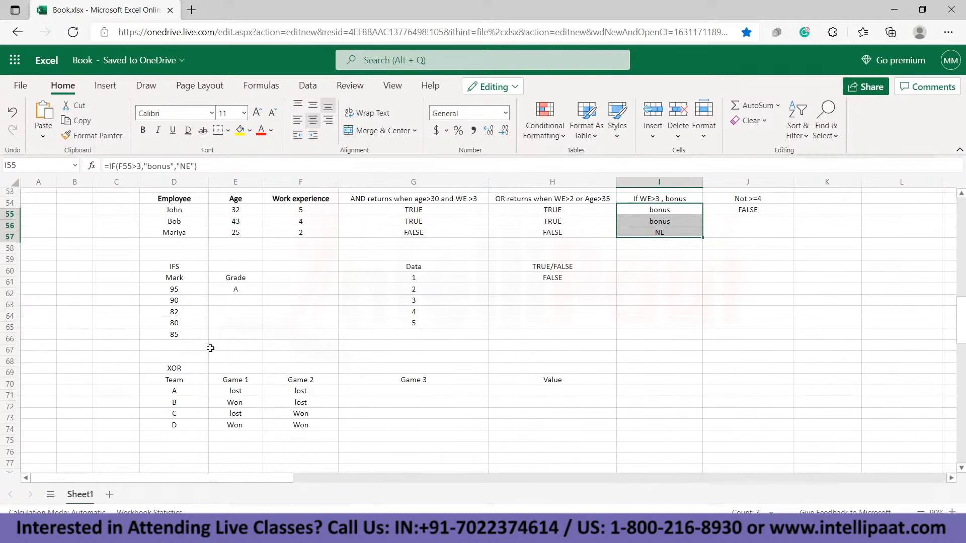
scroll(211, 348, "down", 1)
left_click(174, 262)
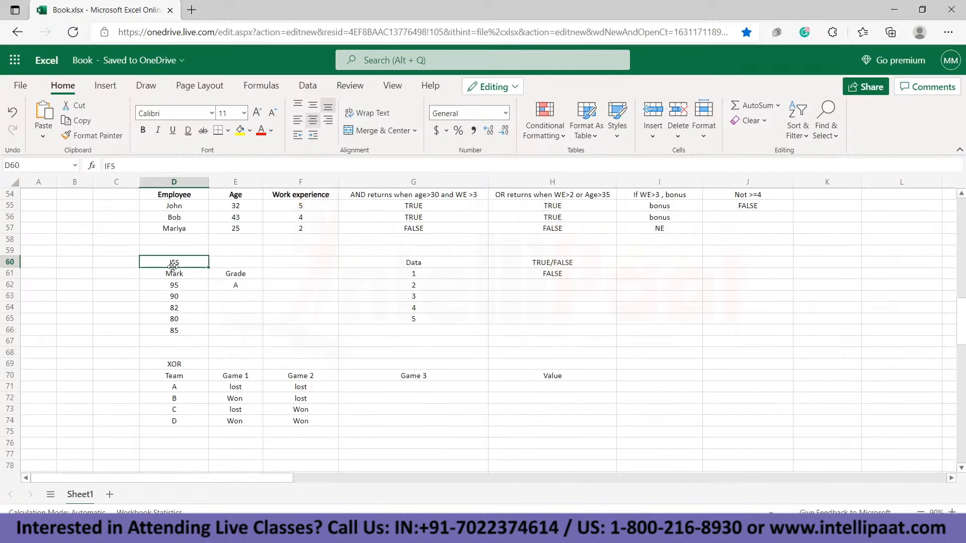
key("ctrl+b")
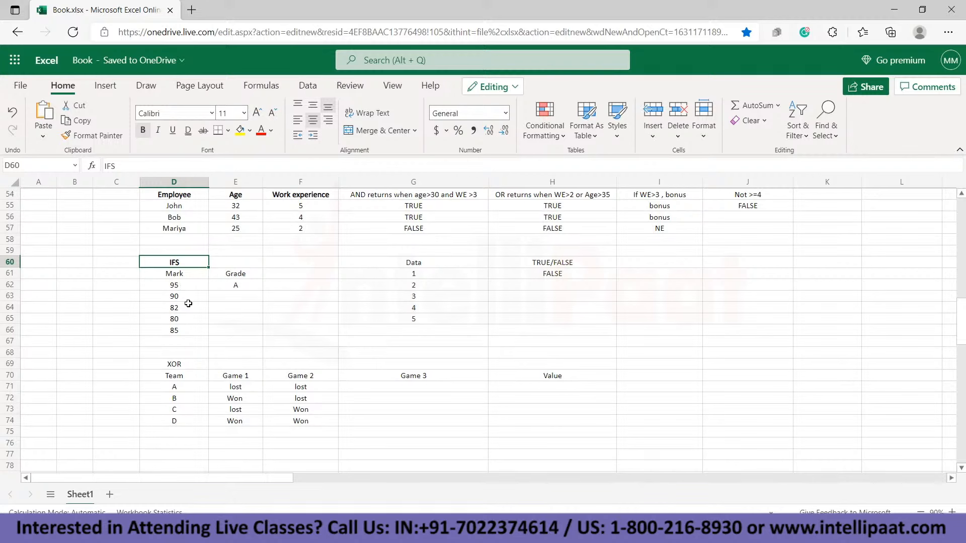
Review the existing grade formula in E62, and enter =IFS(D63>90,"A",D63>80,"B",D63>70,"C") in E63
left_click(230, 286)
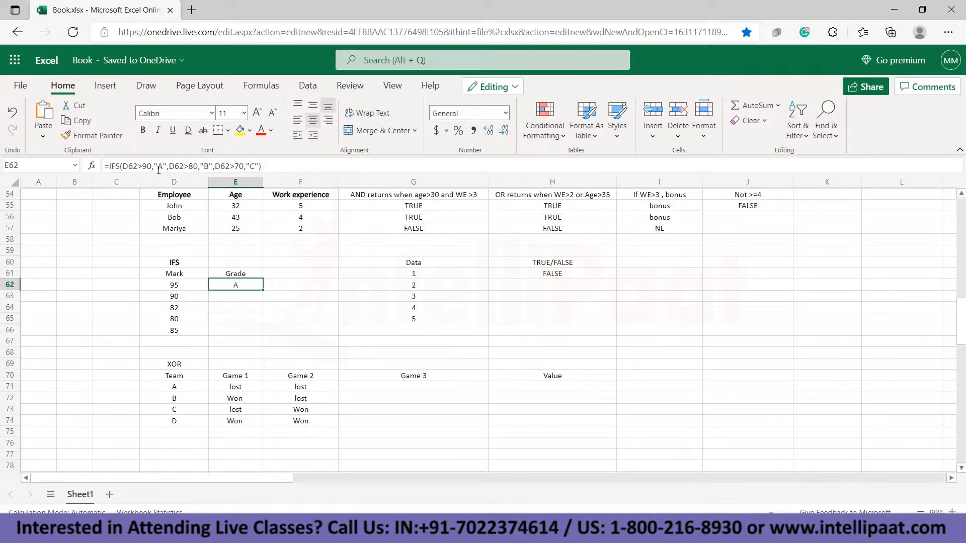
left_click(236, 297)
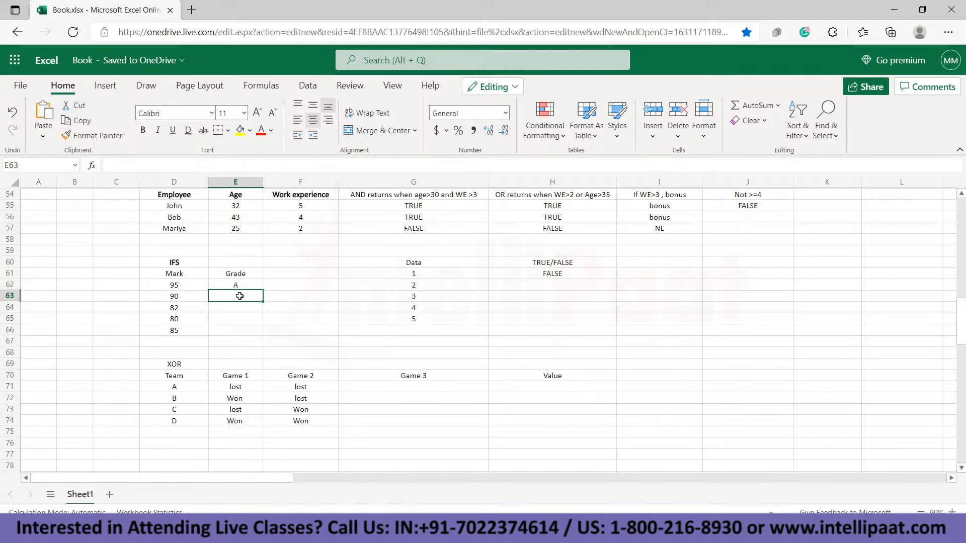
type("=IFS")
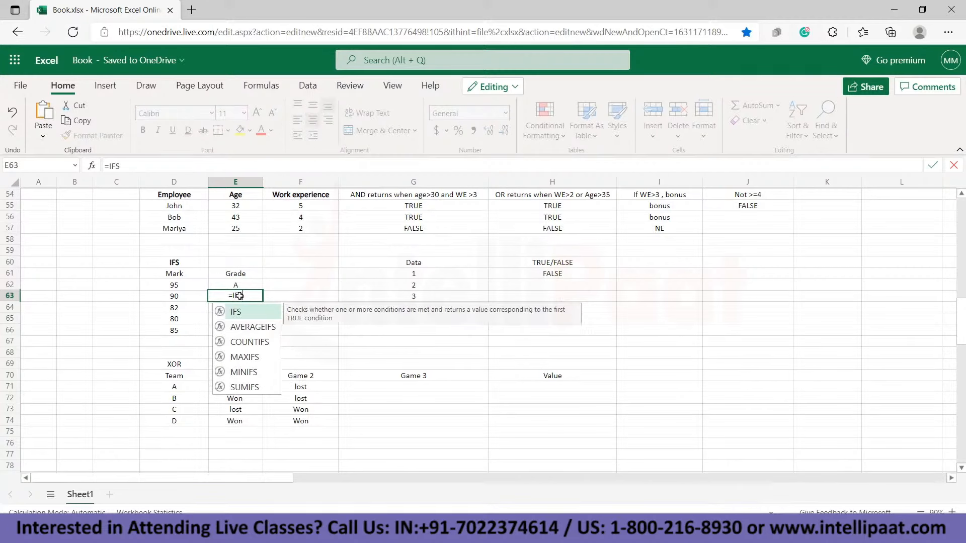
double_click(241, 312)
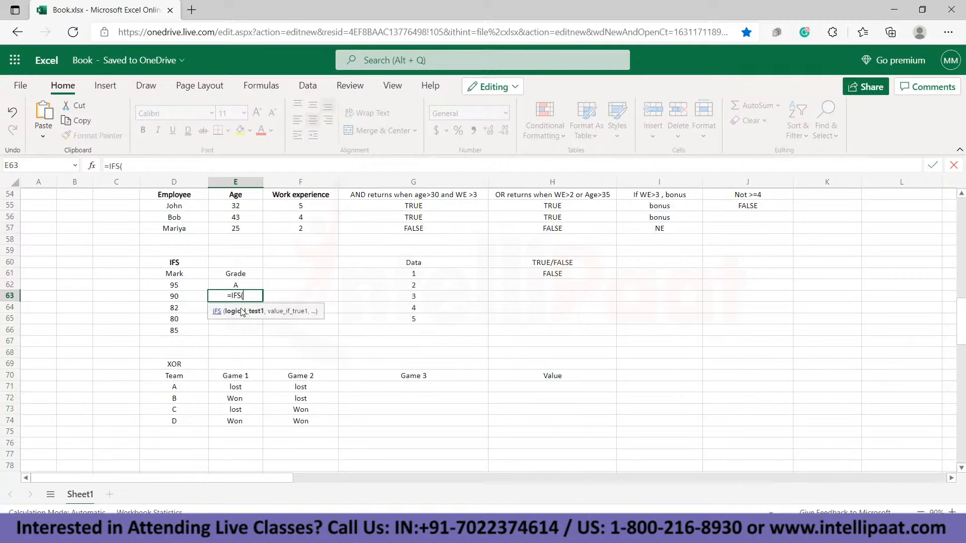
left_click(178, 297)
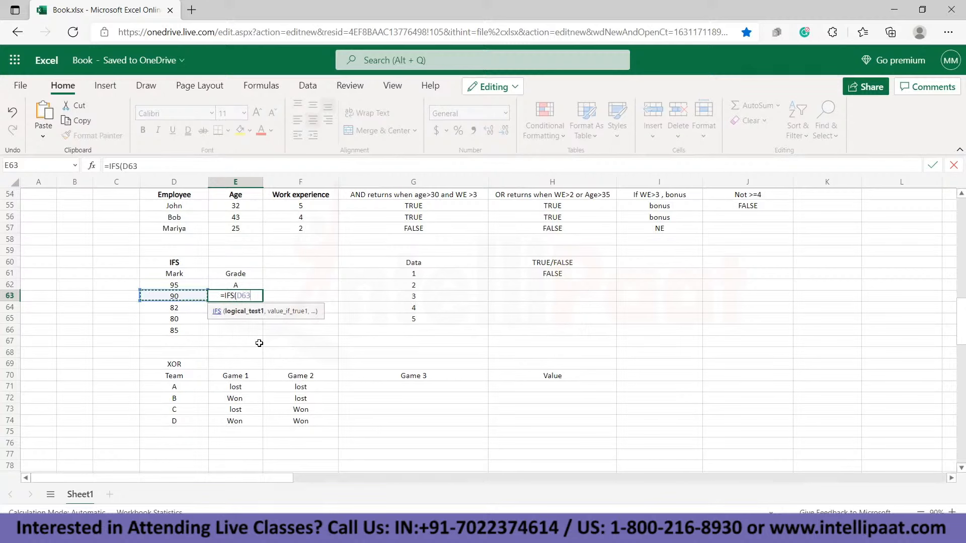
type(">90\"")
key("BackSpace")
type(",")
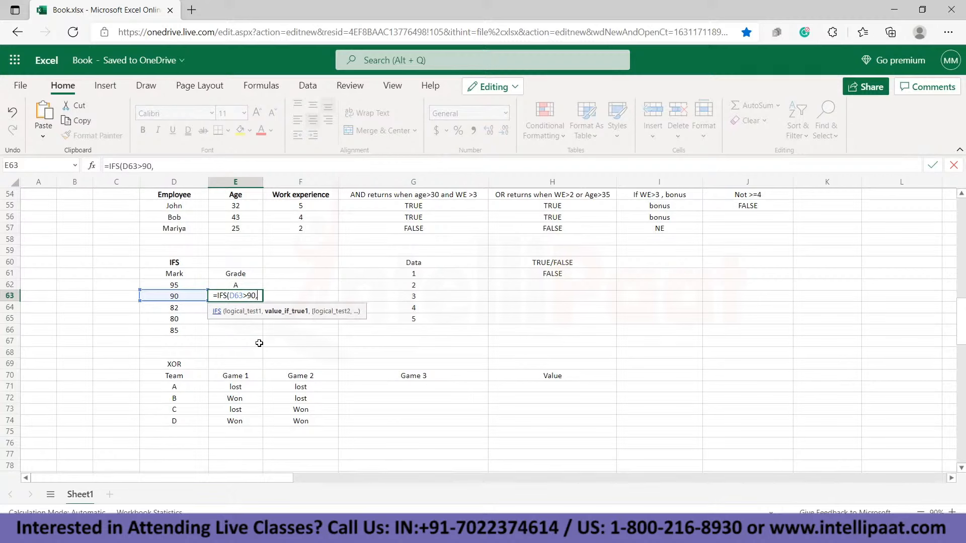
type("\"A\",")
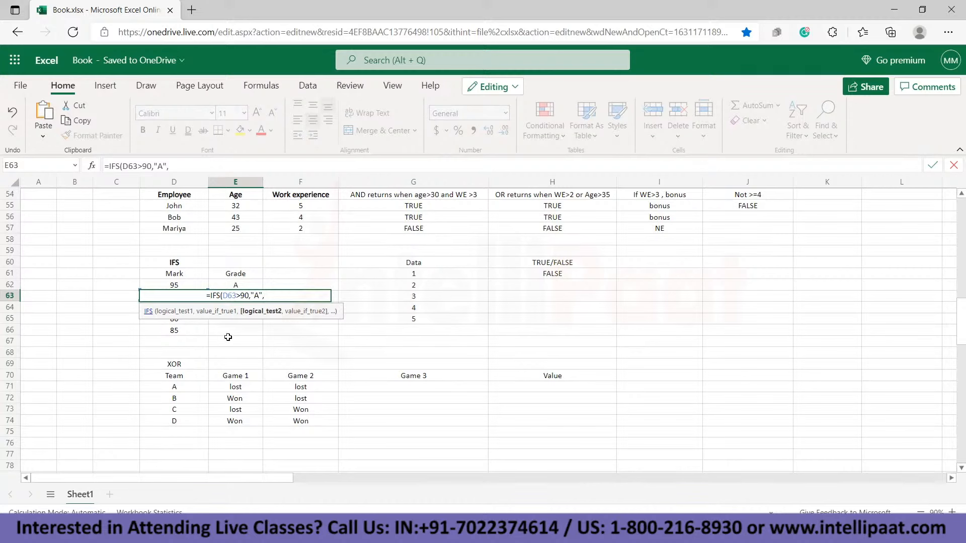
type("D63>80,")
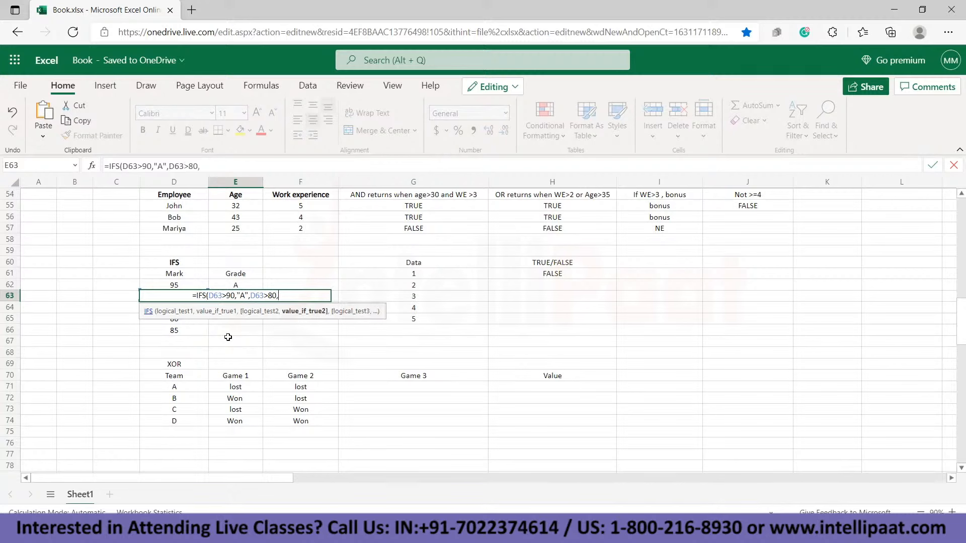
type("\"B\"")
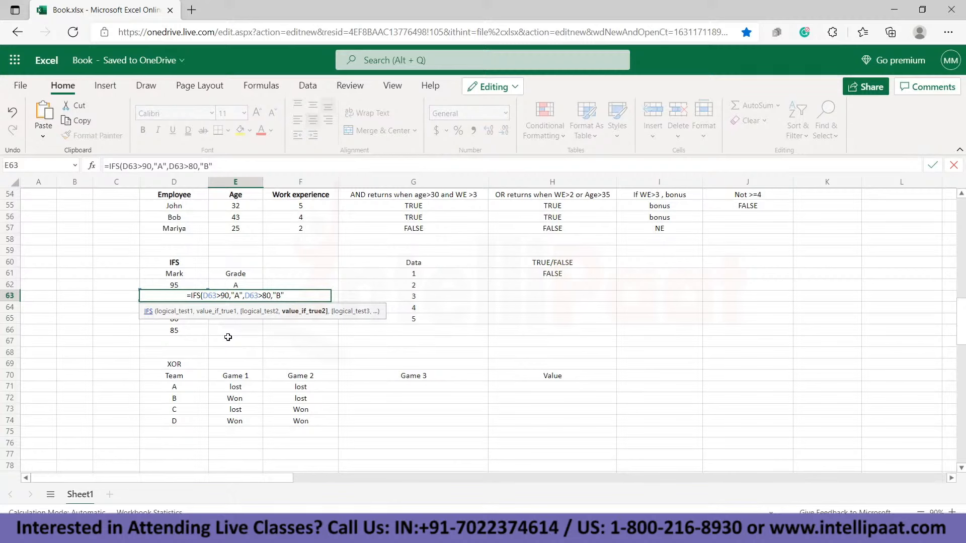
type(",")
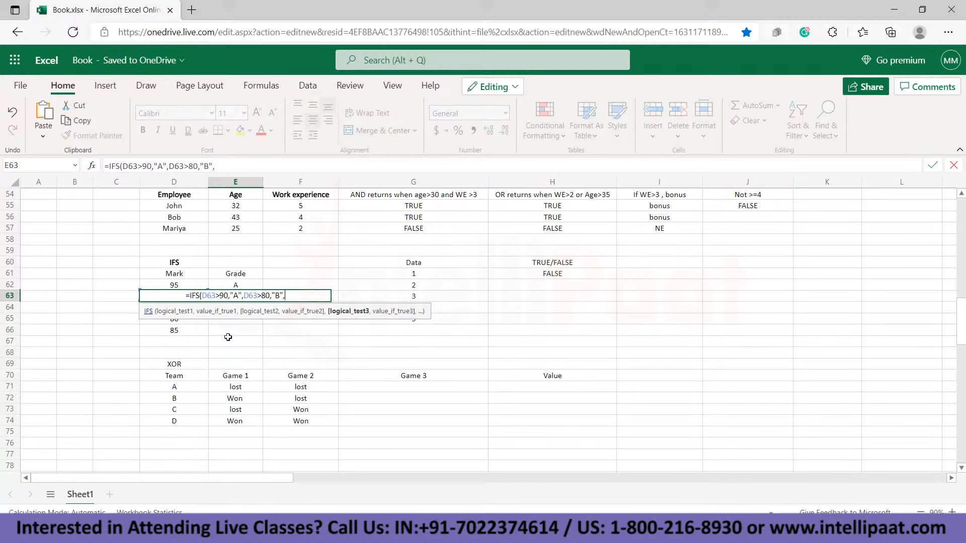
type("D63")
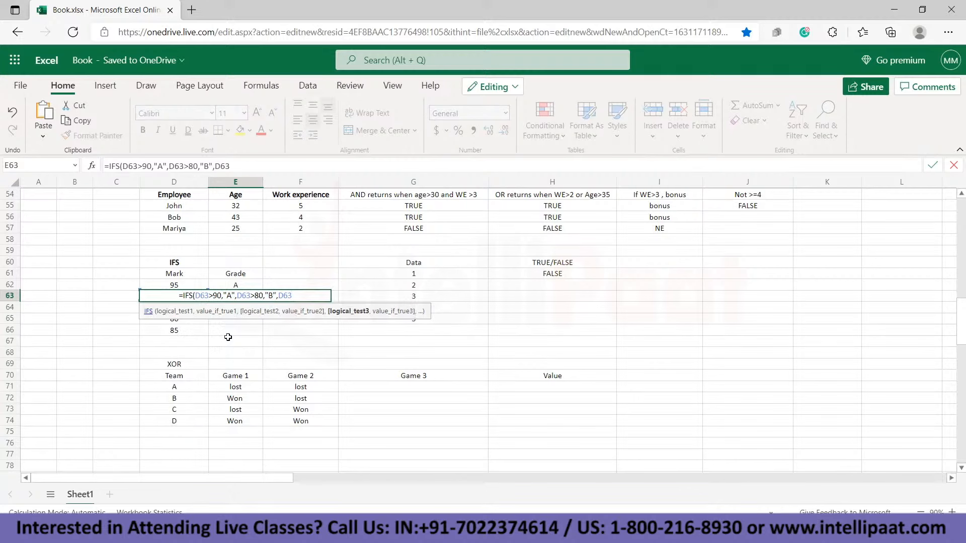
type(">")
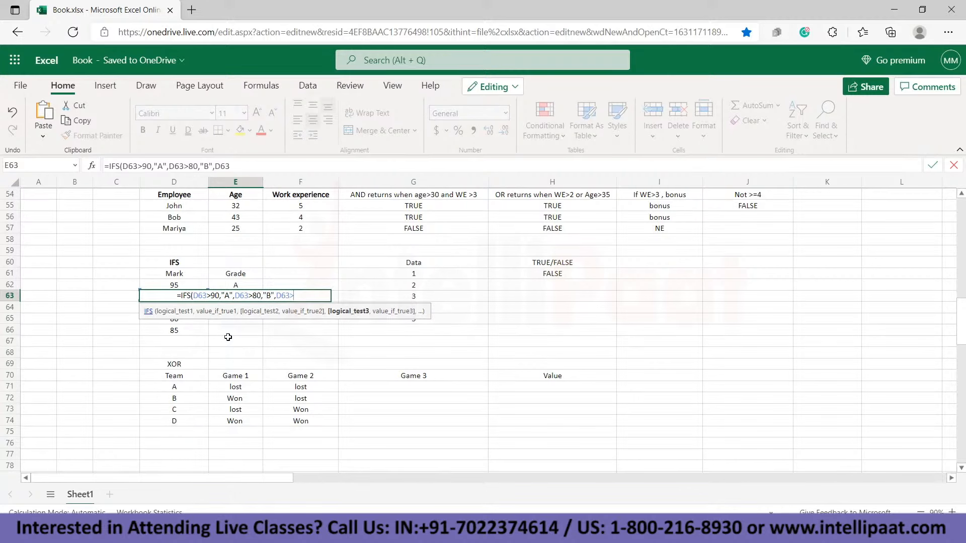
type("70")
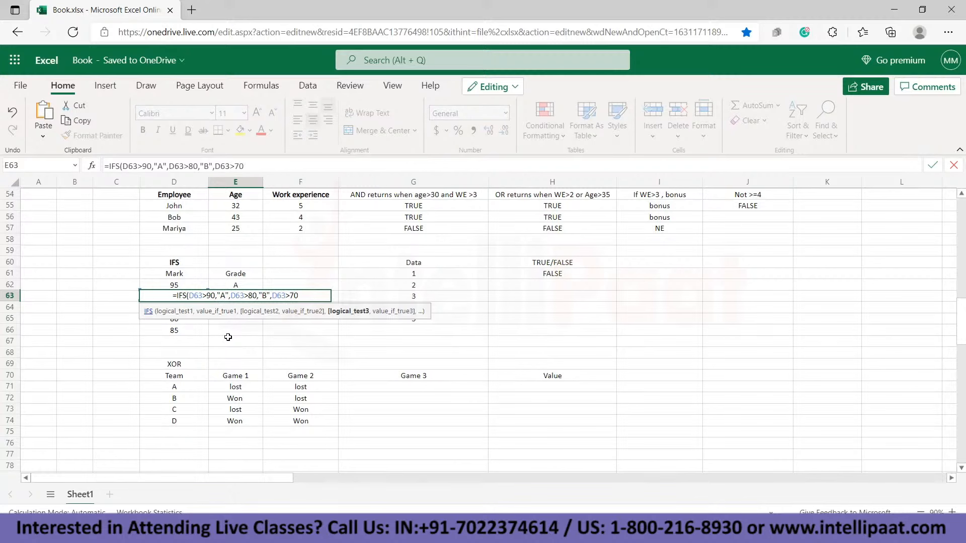
type(",\"")
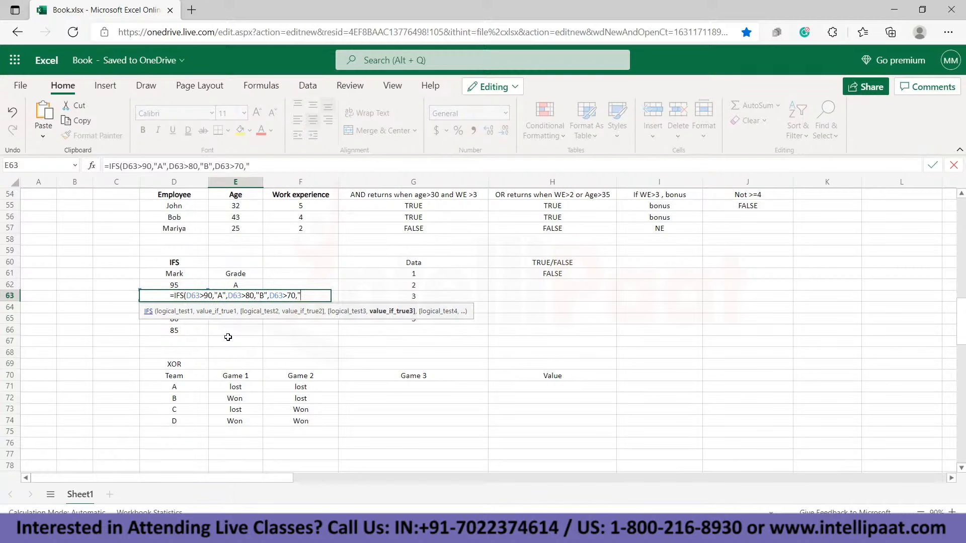
type("C\")")
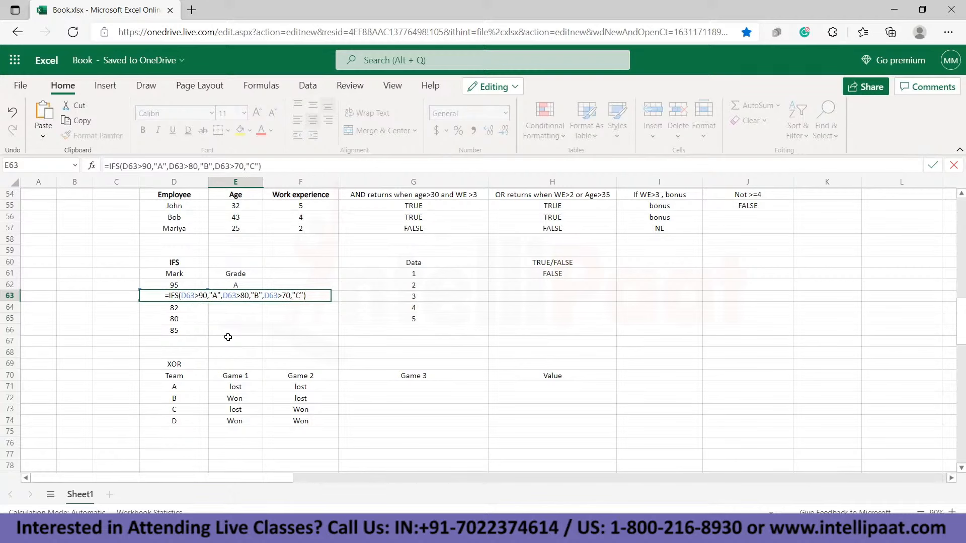
key("Return")
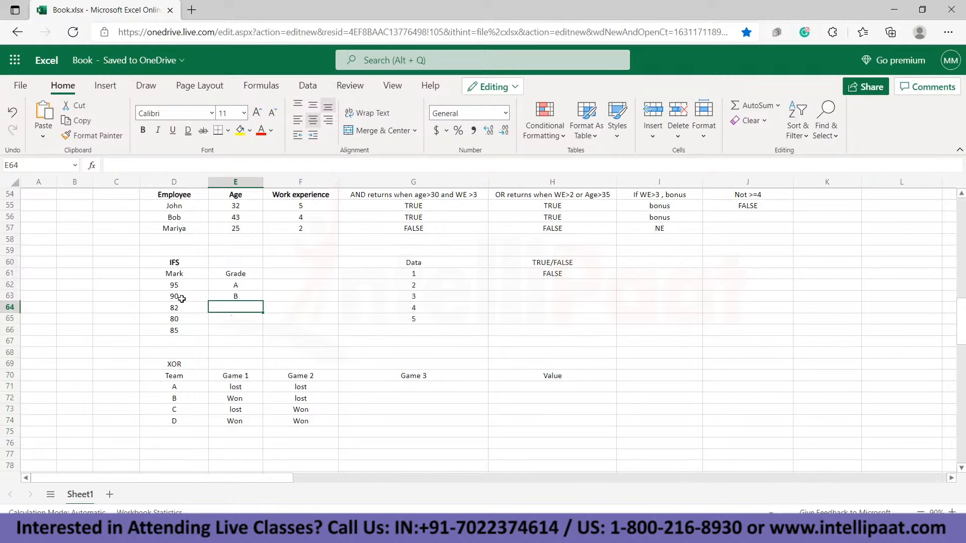
Fill the IFS grade formula from E63 down through E66, and clear the range selection by selecting F63
left_click(221, 296)
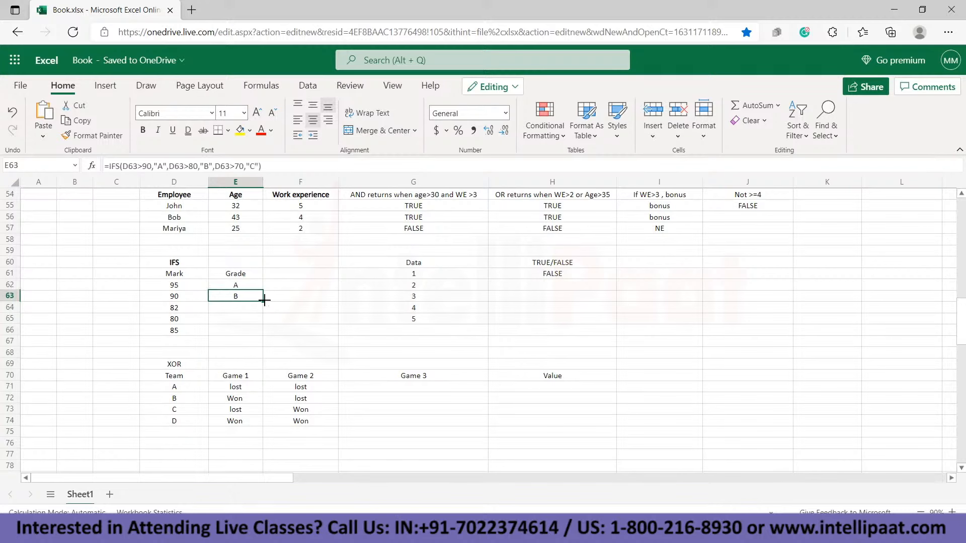
left_click_drag(262, 302, 255, 330)
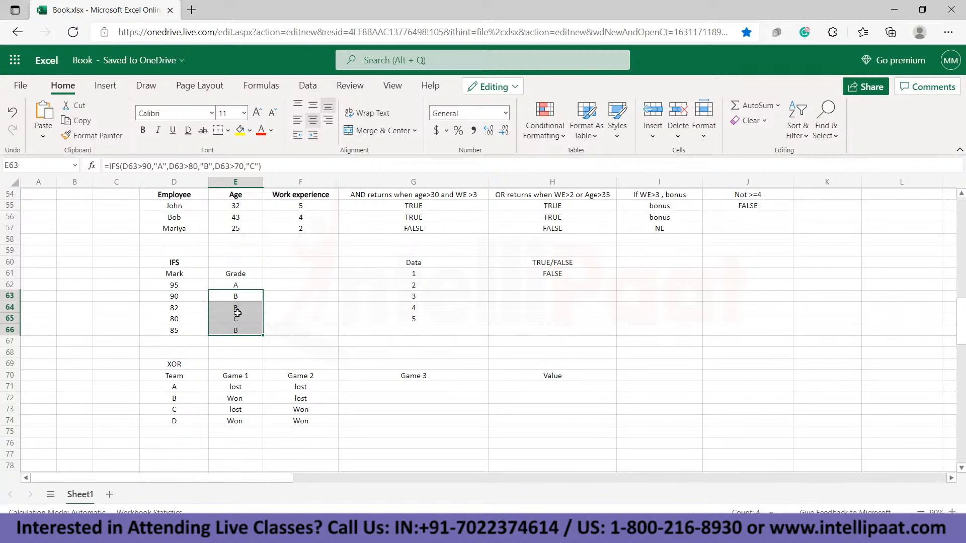
left_click(287, 298)
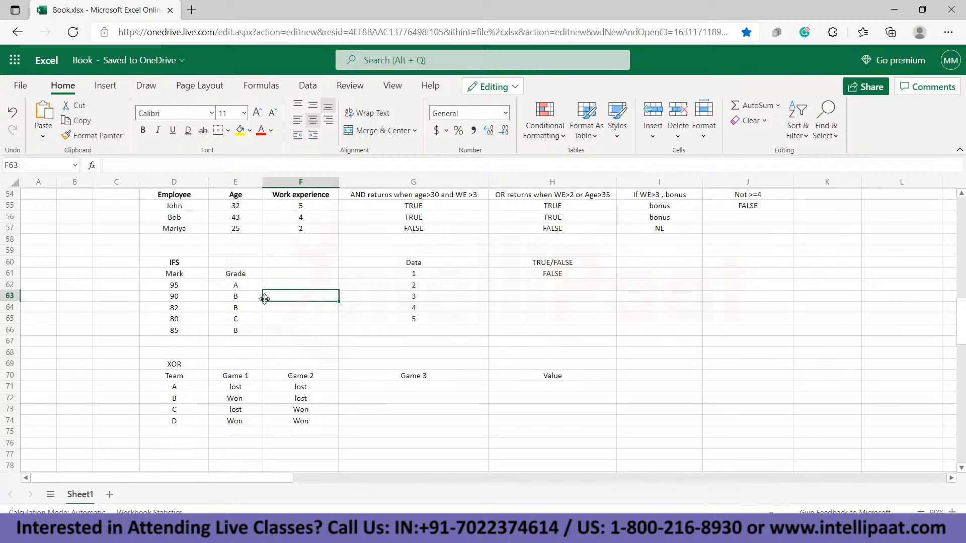
Switch to the presentation and advance to the Logical Functions slide covering NOT, TRUE/FALSE and XOR
key("alt+Tab")
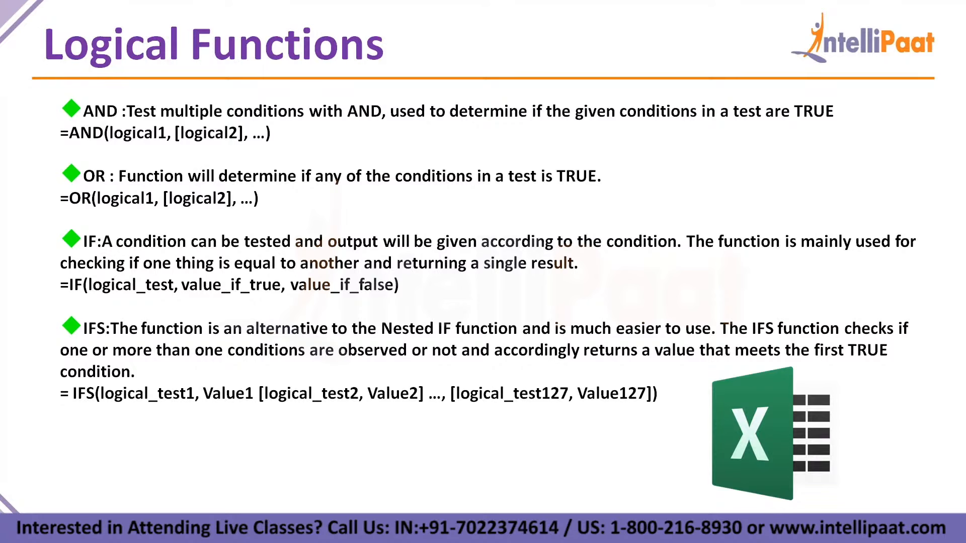
key("Right")
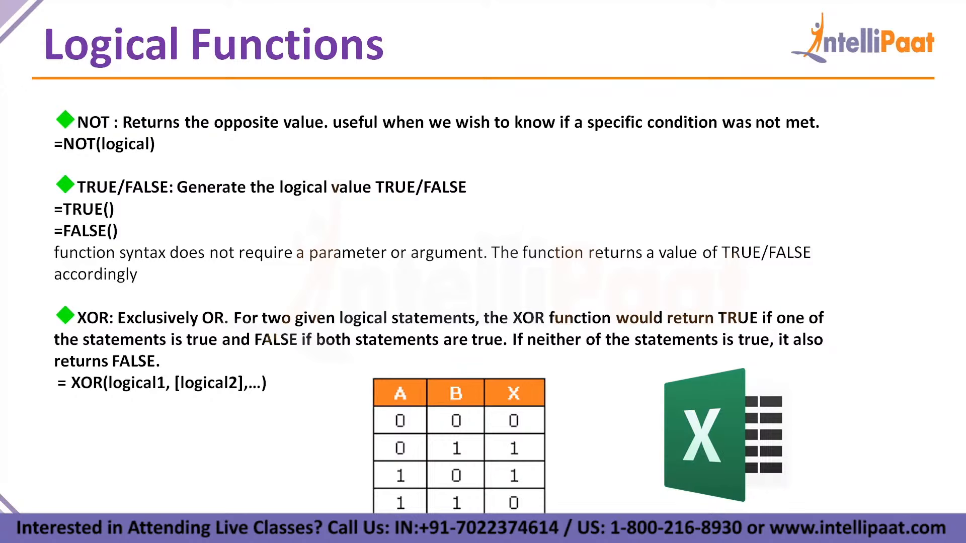
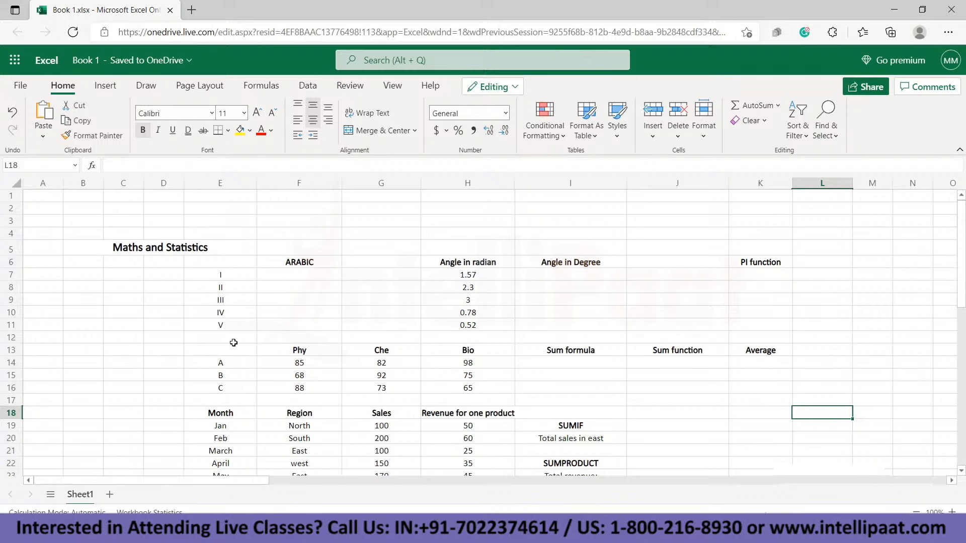
Add the Roman numeral X in E12 below the existing numerals
left_click(233, 340)
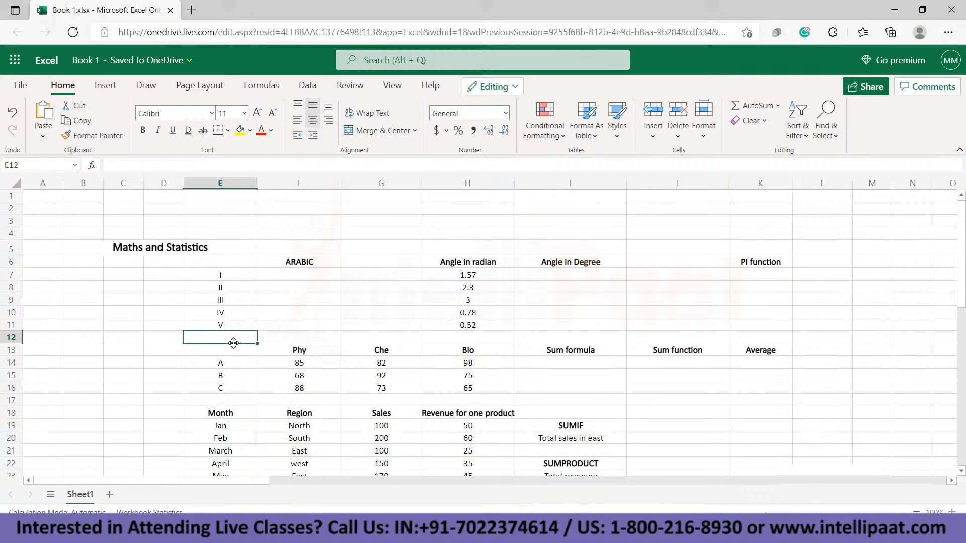
type("x")
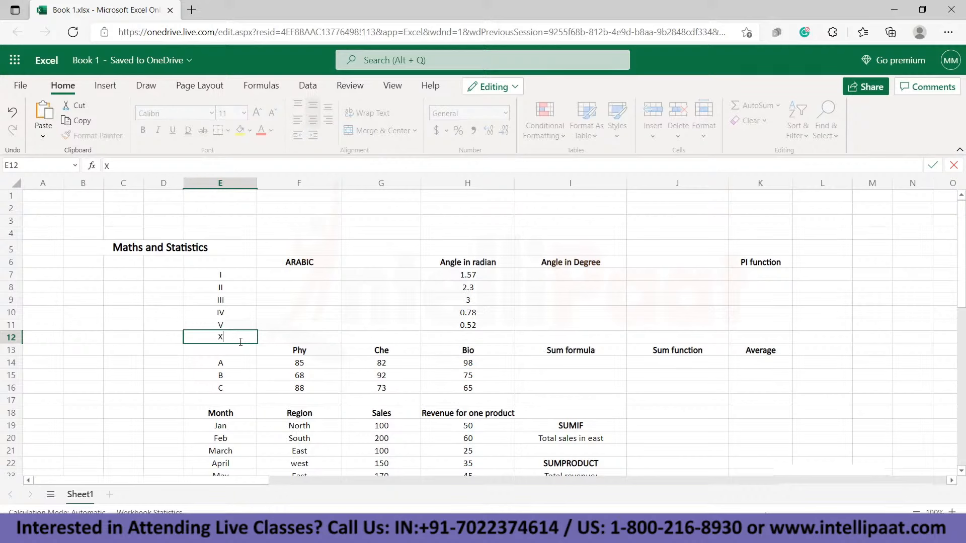
left_click(291, 280)
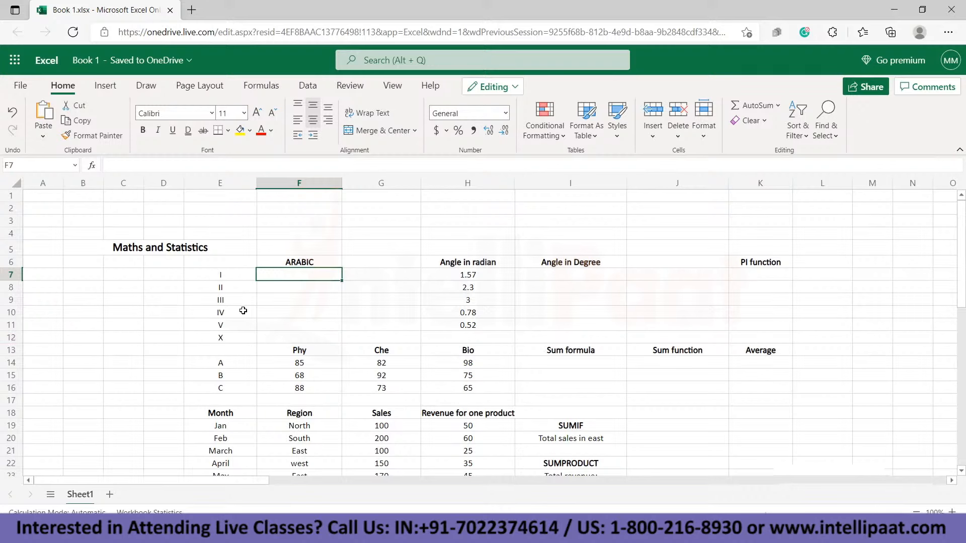
Enter =ARABIC(E7) in F7 to convert the Roman numeral, and fill the formula down through F12
type("=ara")
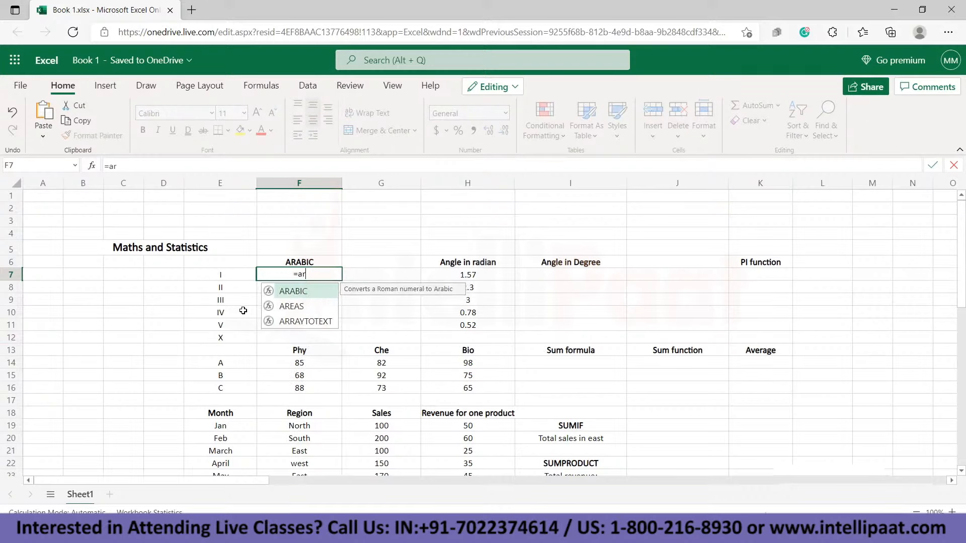
double_click(293, 291)
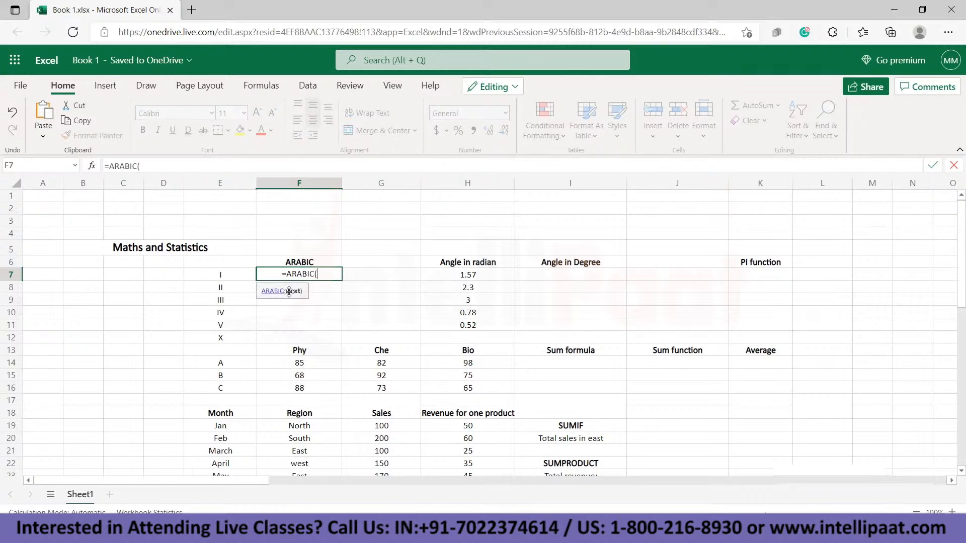
left_click(227, 276)
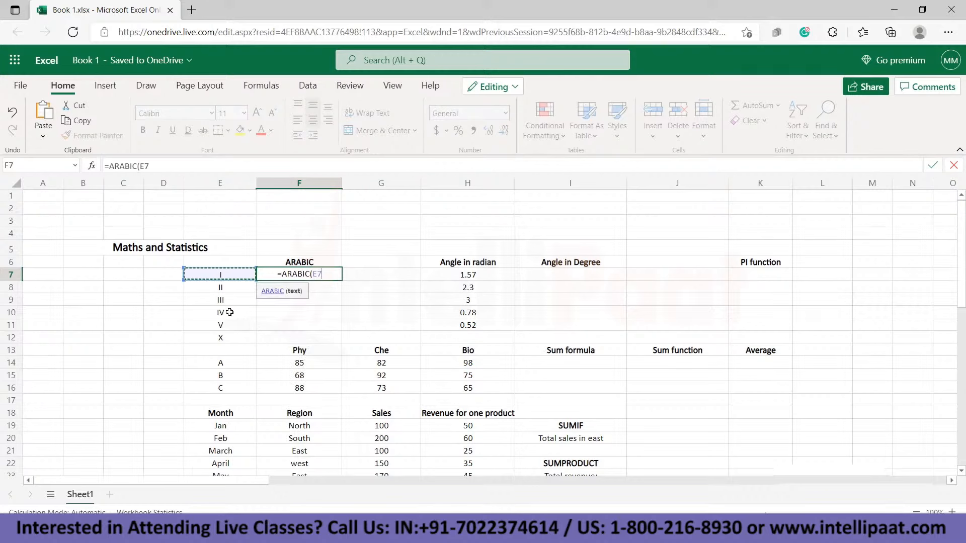
type(")")
key("Return")
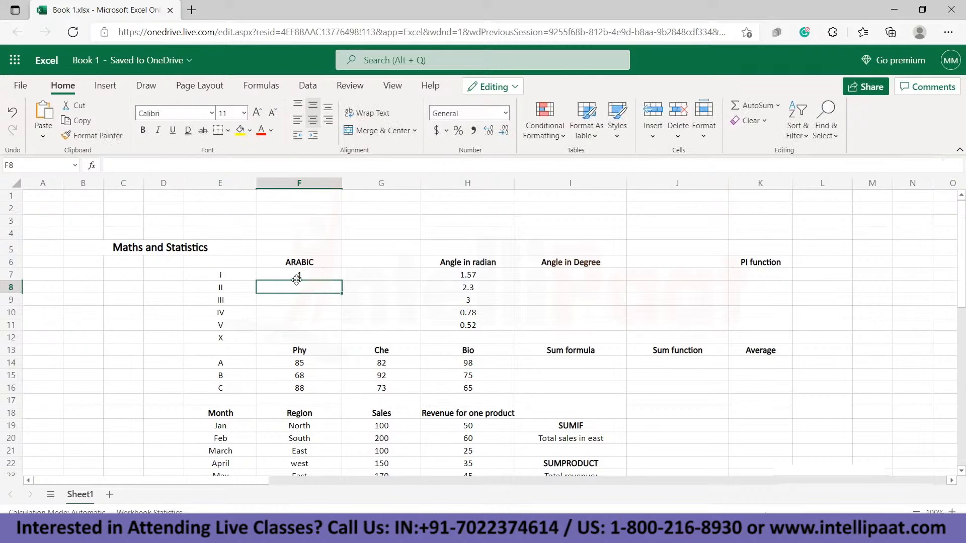
left_click(287, 278)
left_click_drag(341, 279, 328, 337)
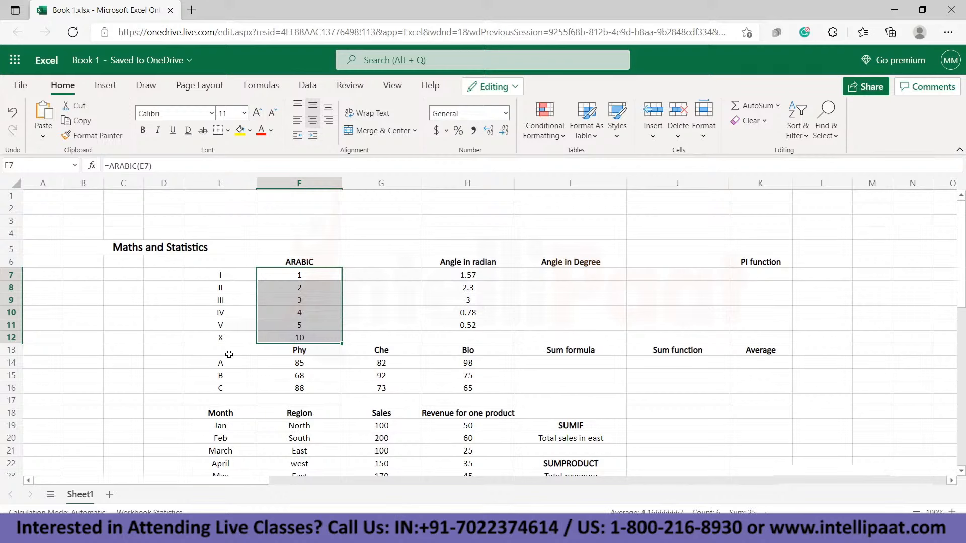
Change the Roman numeral in E12 to XVI and check its ARABIC conversion in F12
left_click(225, 335)
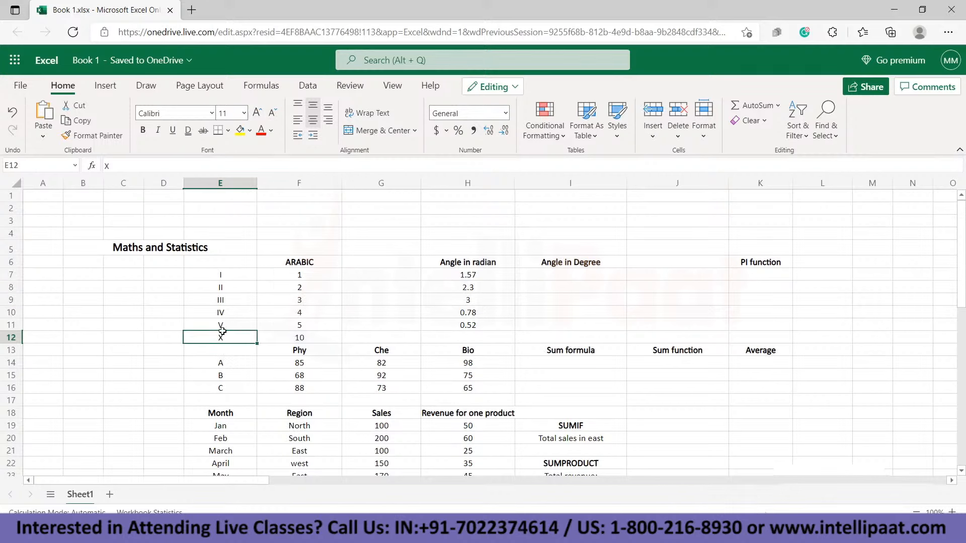
key("F2")
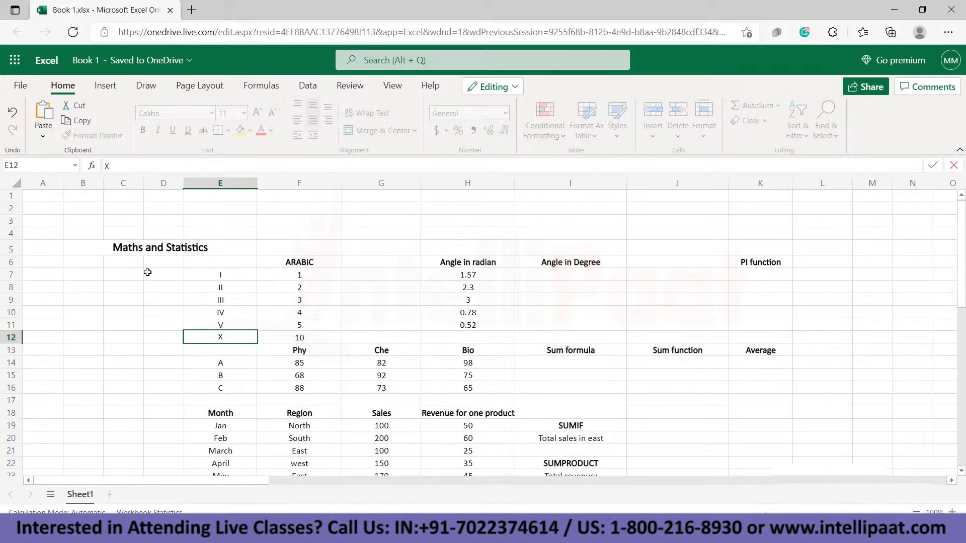
type("VI")
key("Return")
left_click(224, 338)
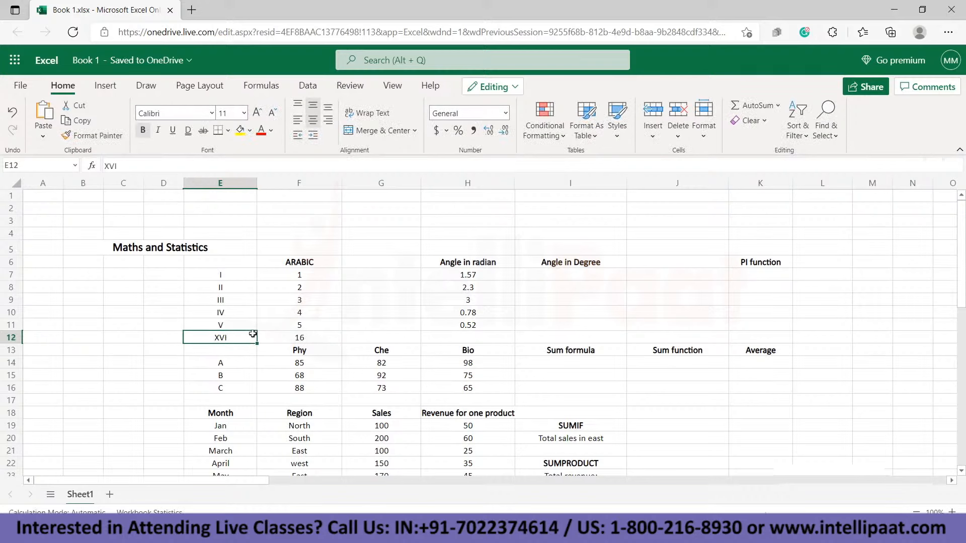
left_click(301, 336)
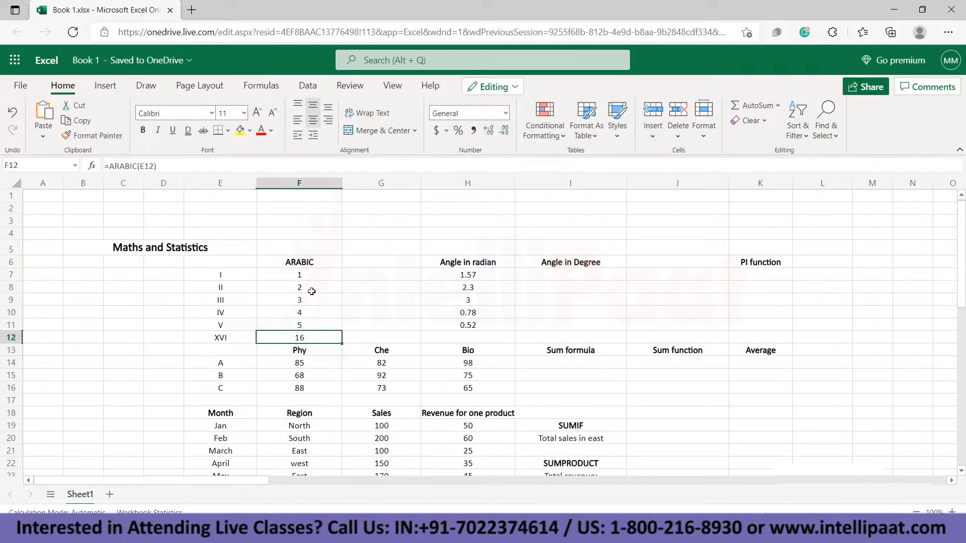
Clear the contents of the ARABIC example in E6:F12
left_click_drag(227, 263, 301, 334)
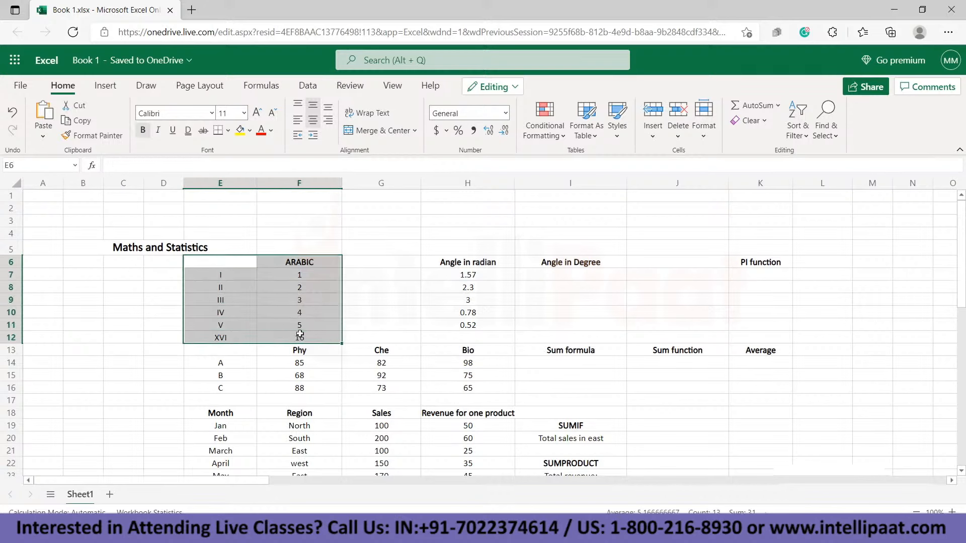
key("Delete")
left_click(367, 274)
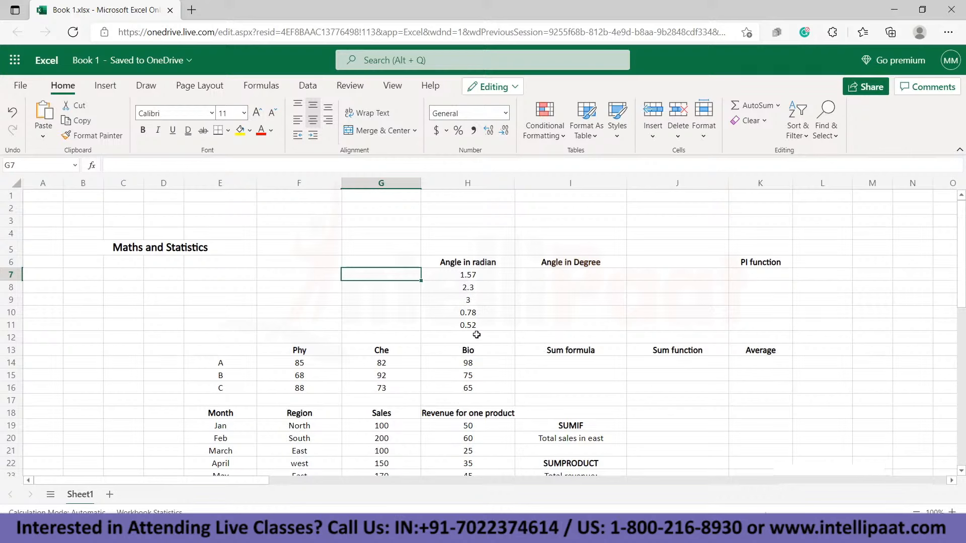
Enter =DEGREES(H7) in I7 to convert the radian angle, and fill the formula down through I11
left_click(569, 277)
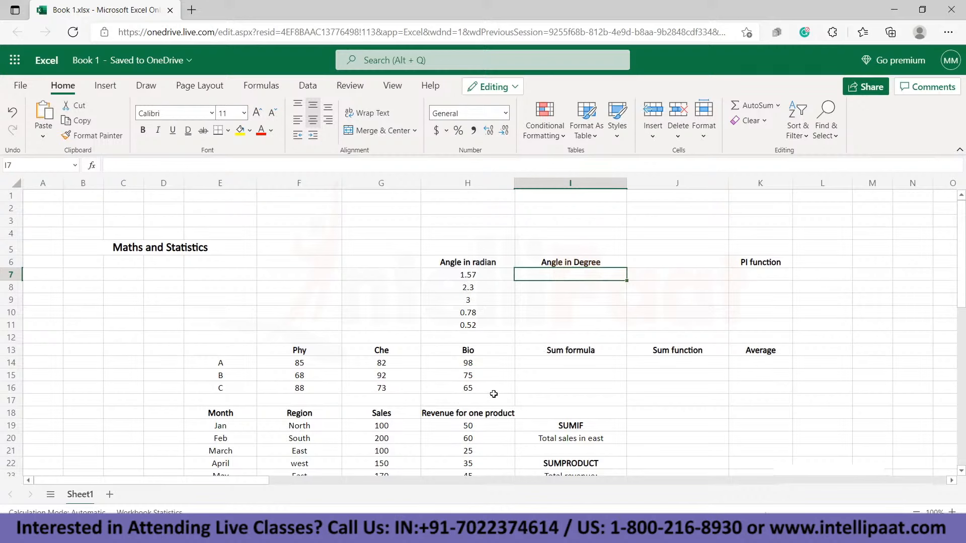
type("=Degre")
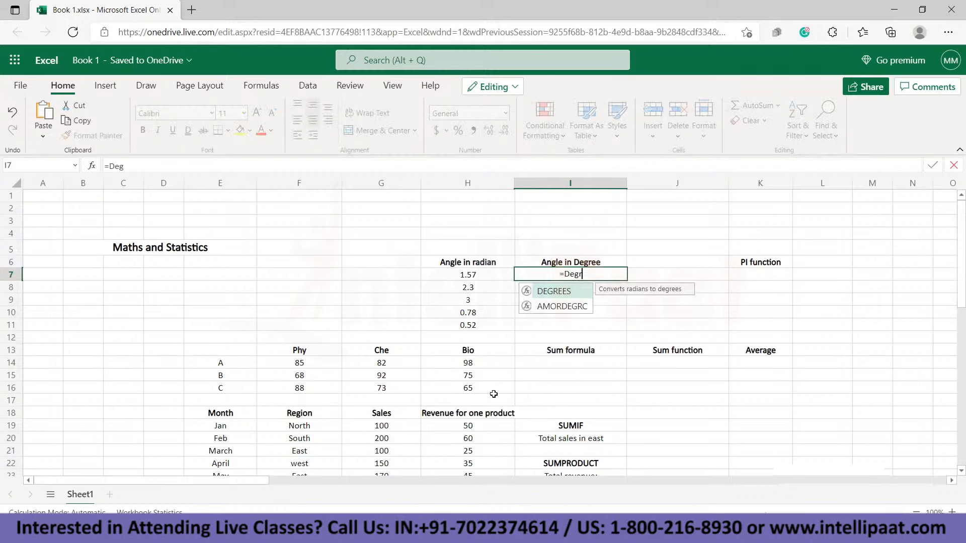
double_click(543, 297)
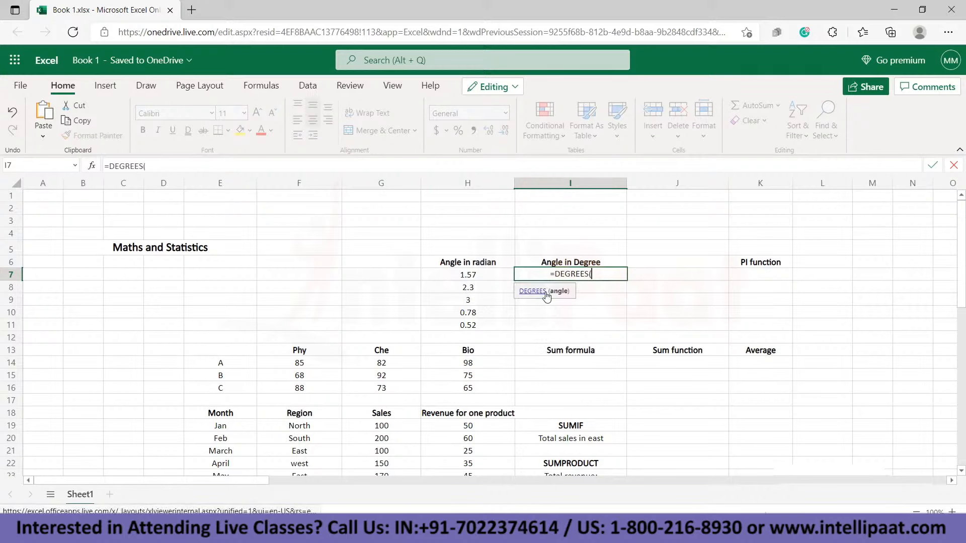
left_click(454, 277)
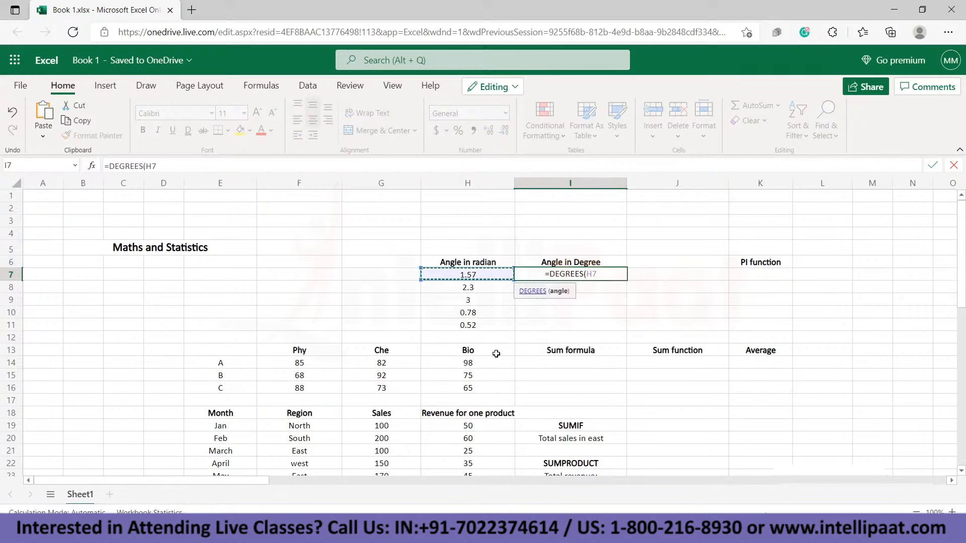
type(")")
key("Return")
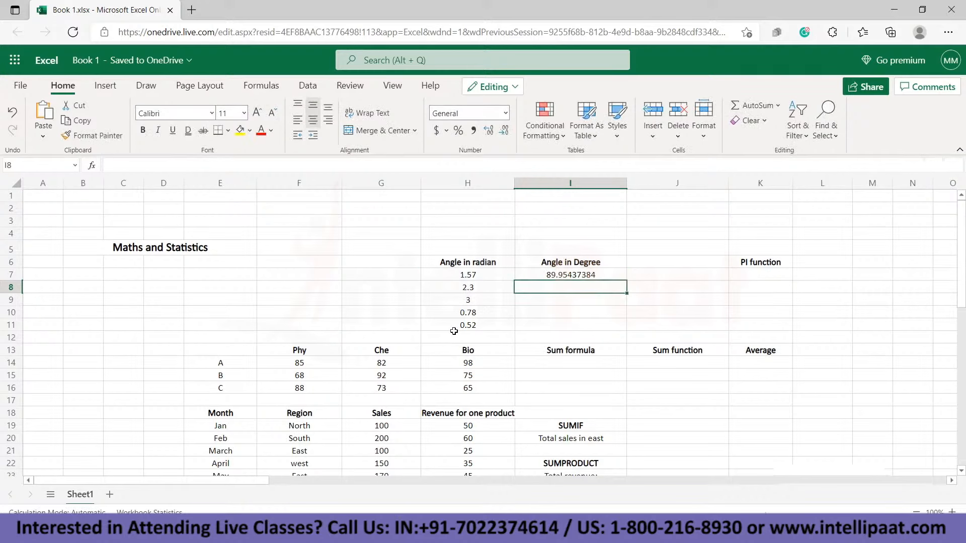
left_click(570, 274)
left_click_drag(626, 280, 623, 325)
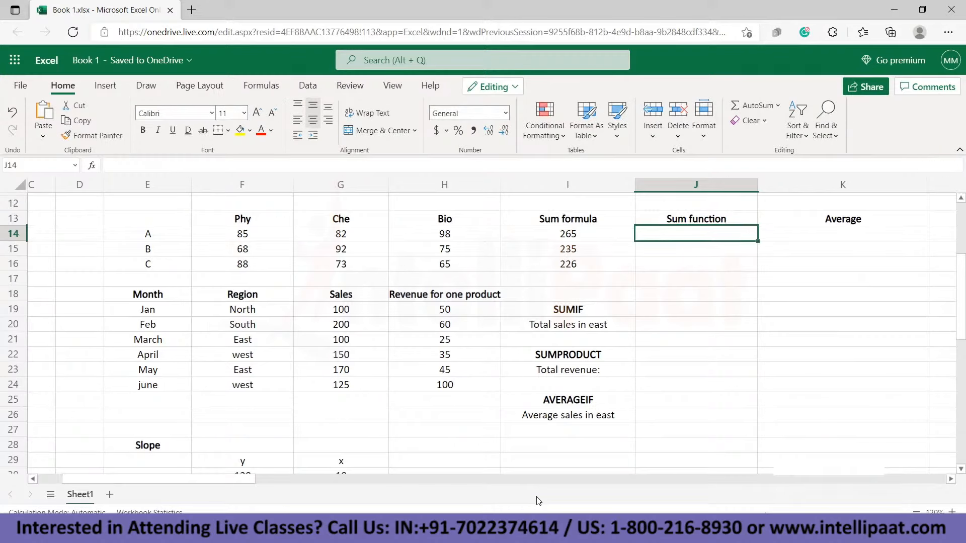
Enter =SUM(F14,G14,H14) in J14 to total the three subject marks, and fill it down through J16
type("=sum")
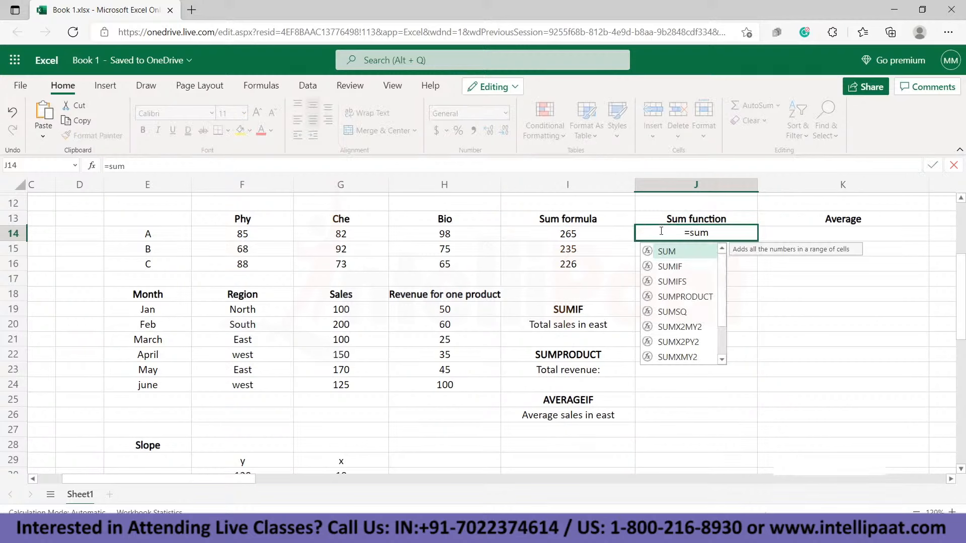
double_click(669, 256)
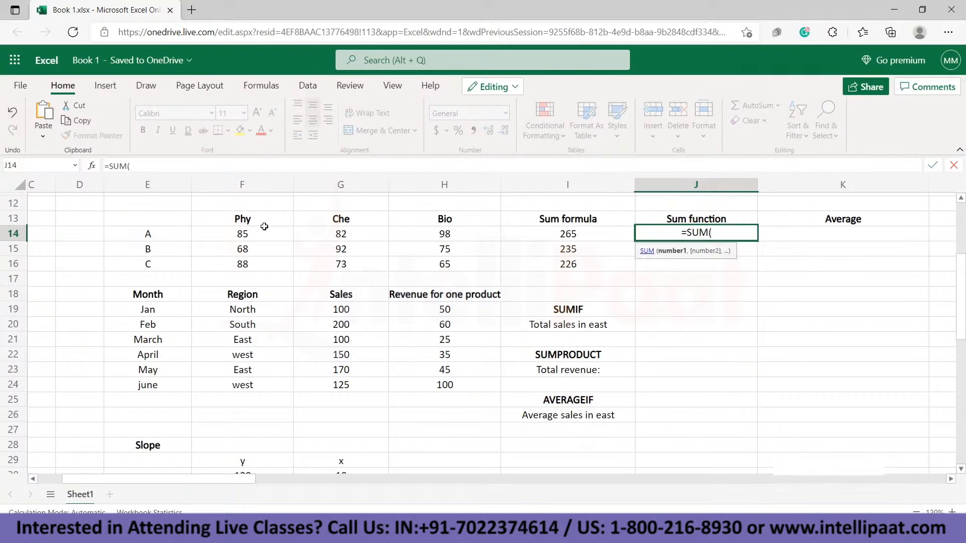
left_click(237, 236)
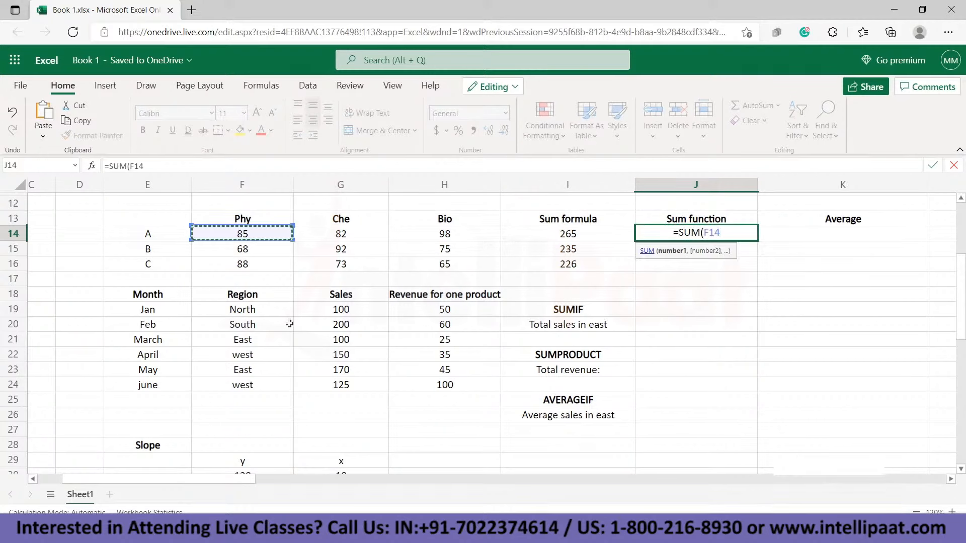
type(",")
left_click(344, 235)
type(",")
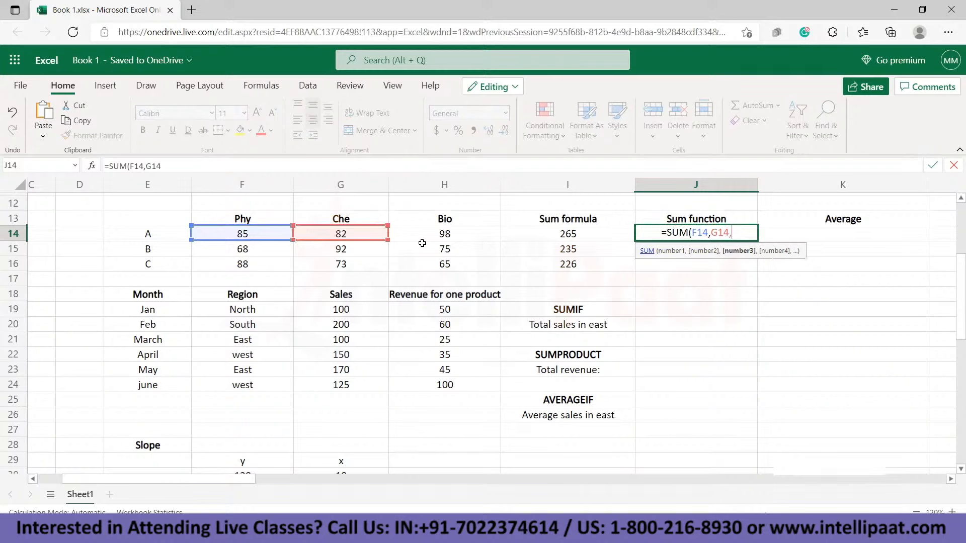
left_click(425, 235)
type(")")
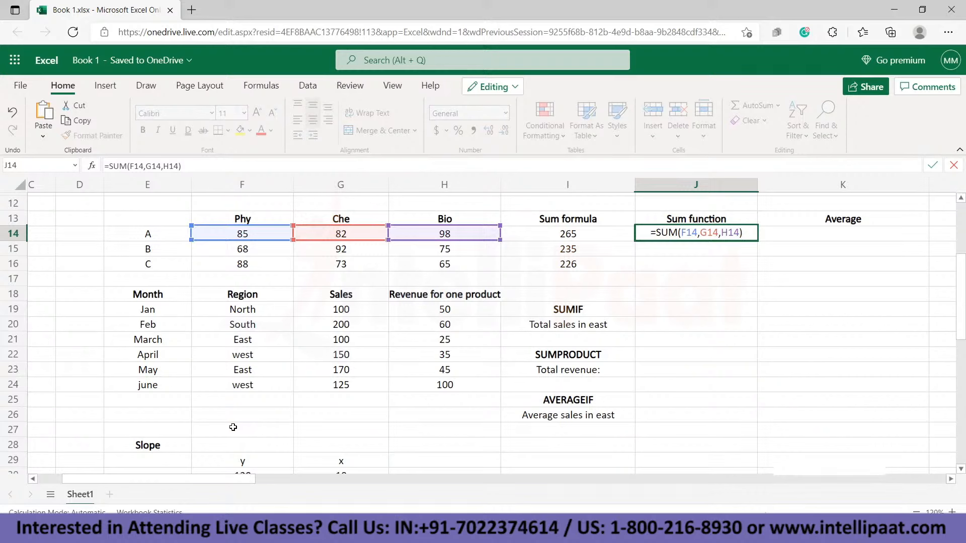
key("Return")
left_click(735, 235)
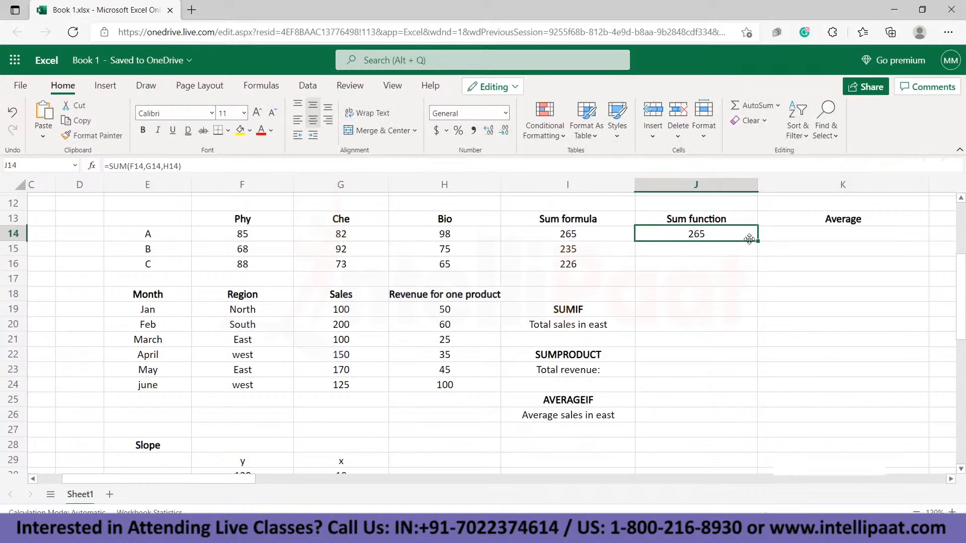
left_click_drag(757, 242, 752, 268)
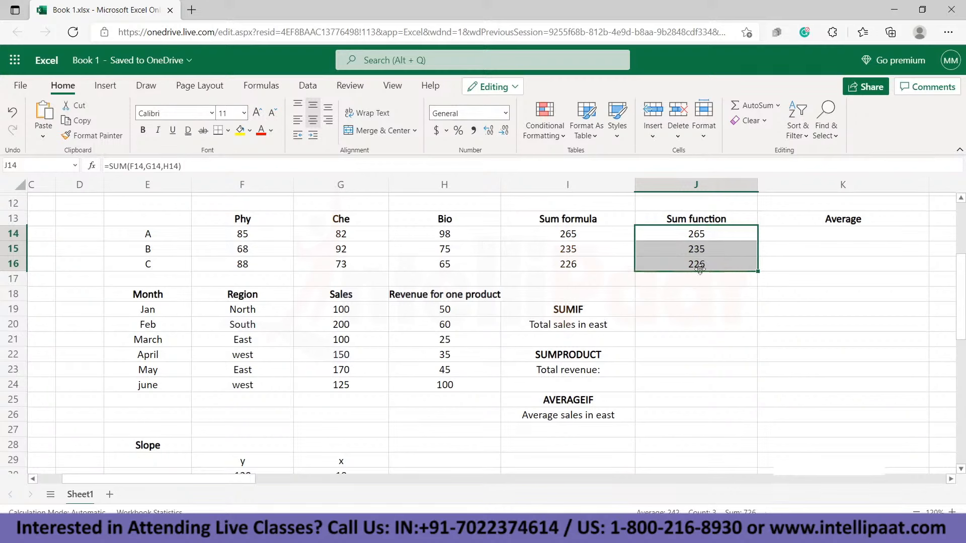
Delete the Average heading from K13
left_click(814, 239)
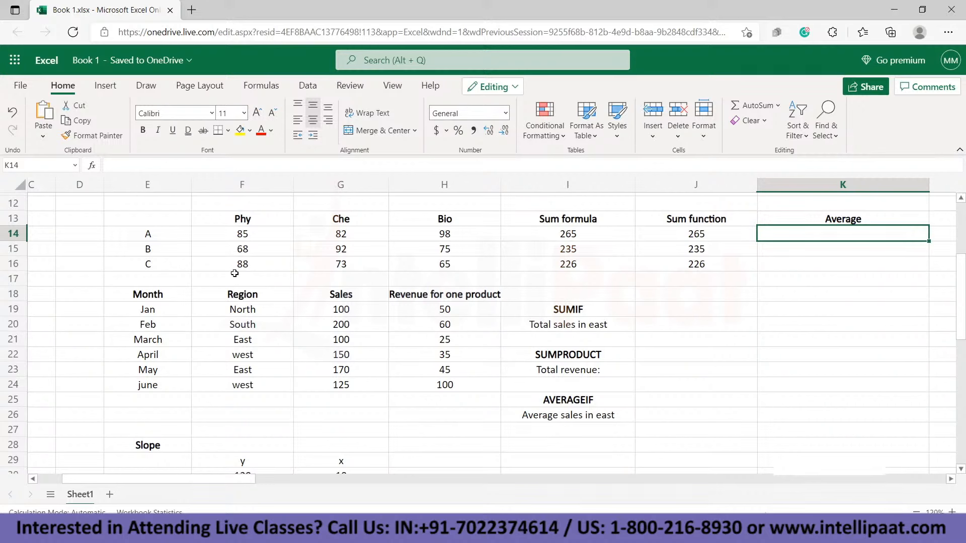
left_click(860, 218)
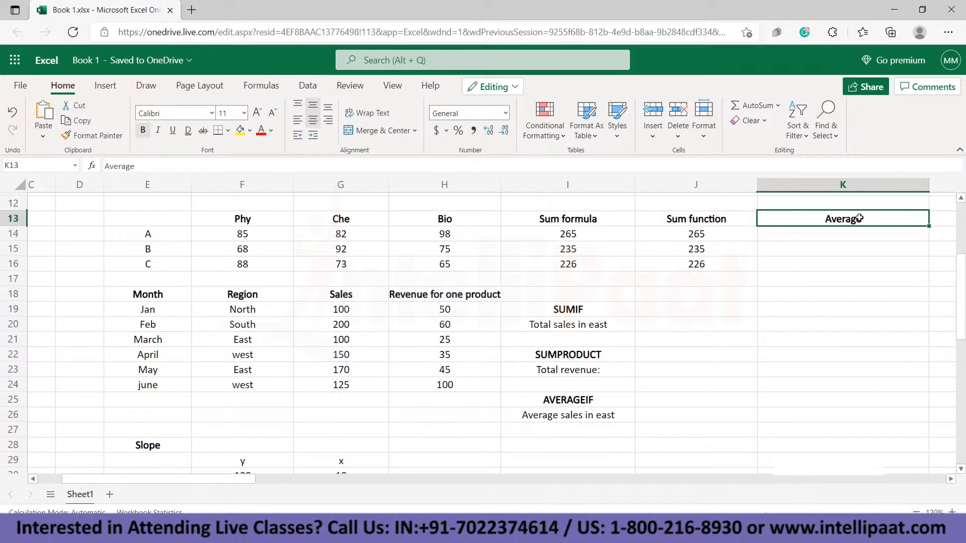
key("Delete")
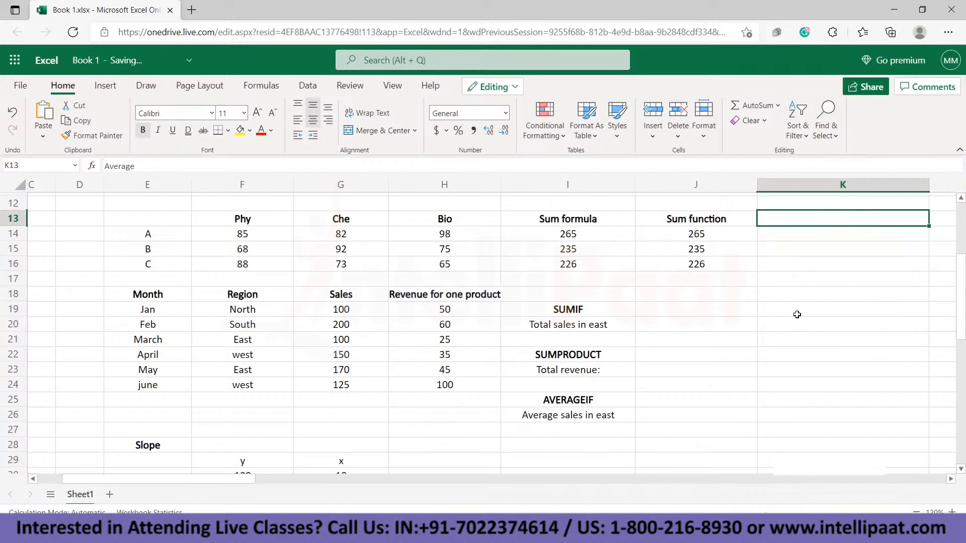
Insert two blank rows above row 17, between the marks table and the Month/Region/Sales table
left_click(16, 279)
right_click(17, 280)
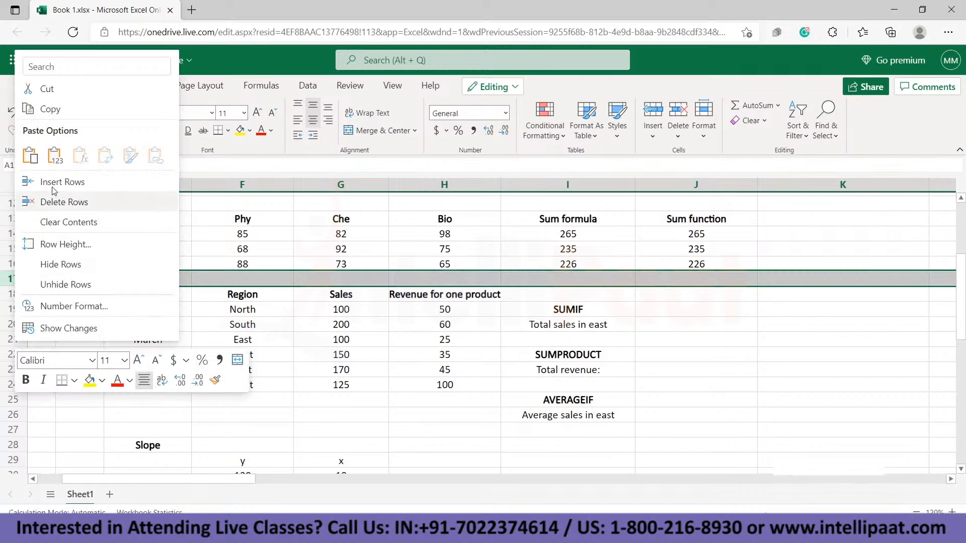
left_click(52, 182)
right_click(15, 278)
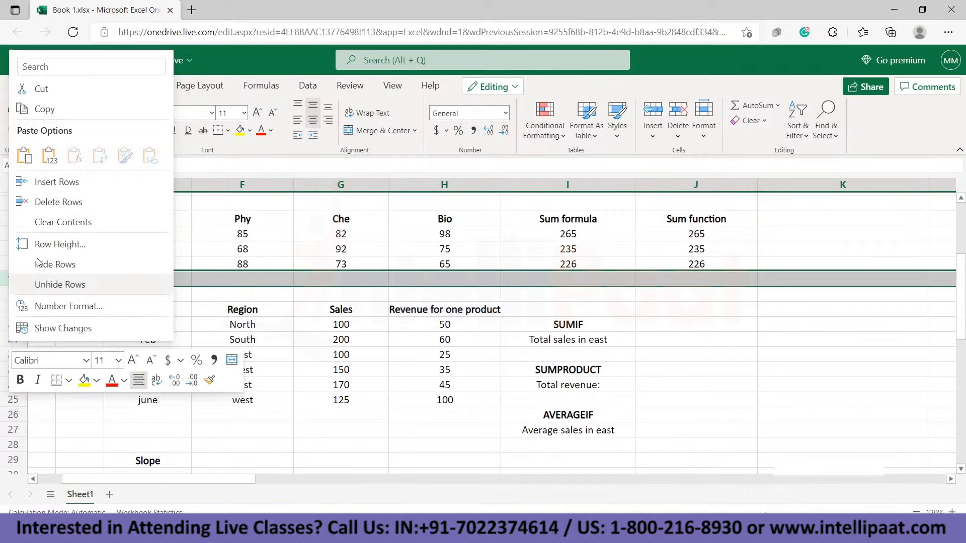
left_click(51, 183)
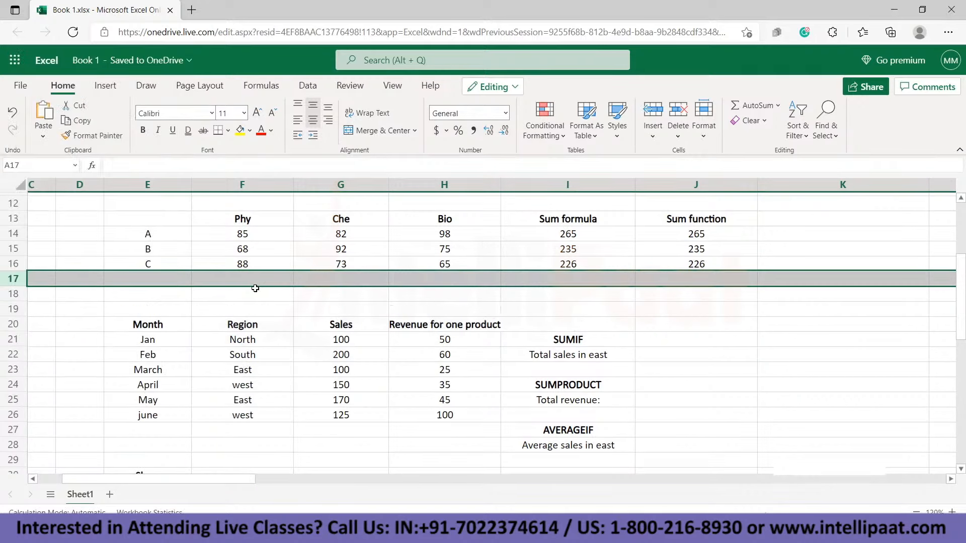
left_click(765, 333)
Enter the row label Average in E17, beneath student C in the marks table
left_click(225, 278)
left_click(121, 282)
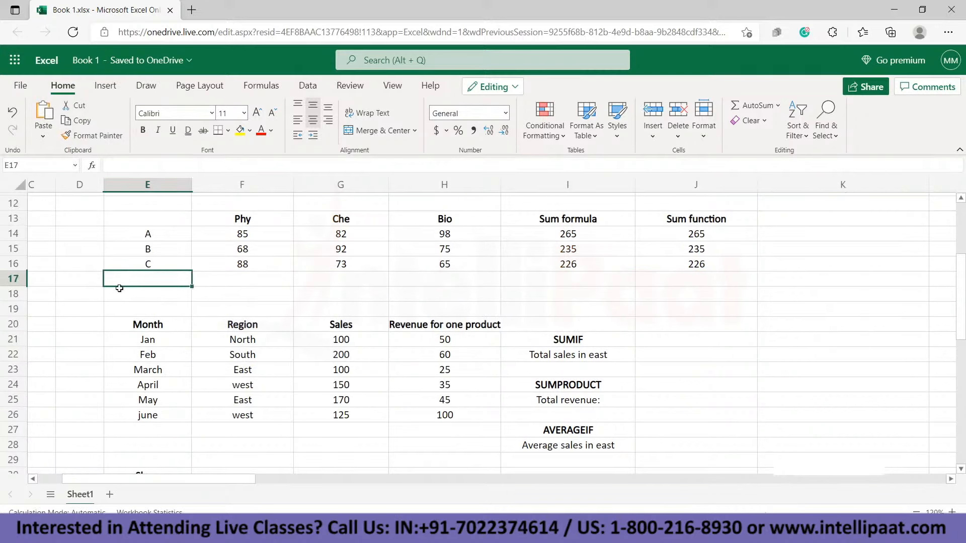
type("Av")
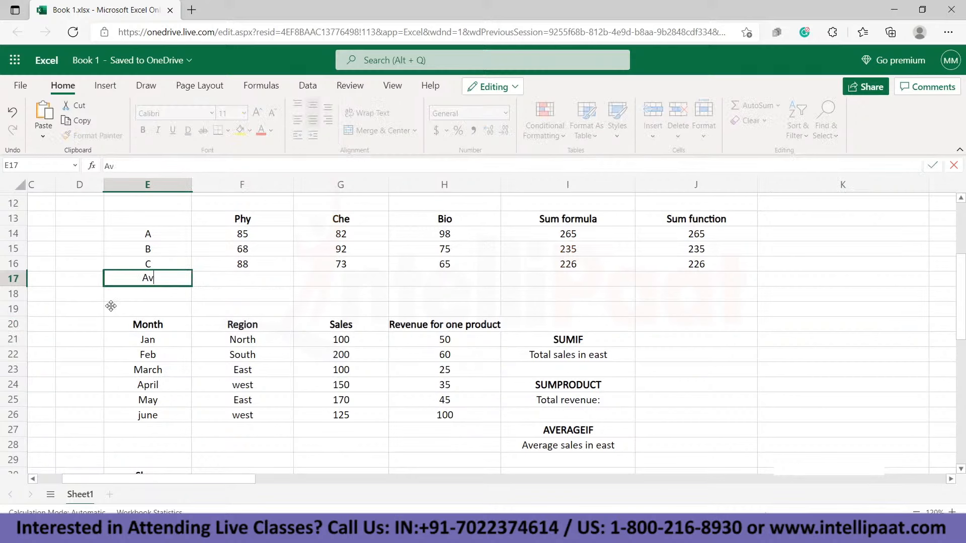
type("erage")
key("Tab")
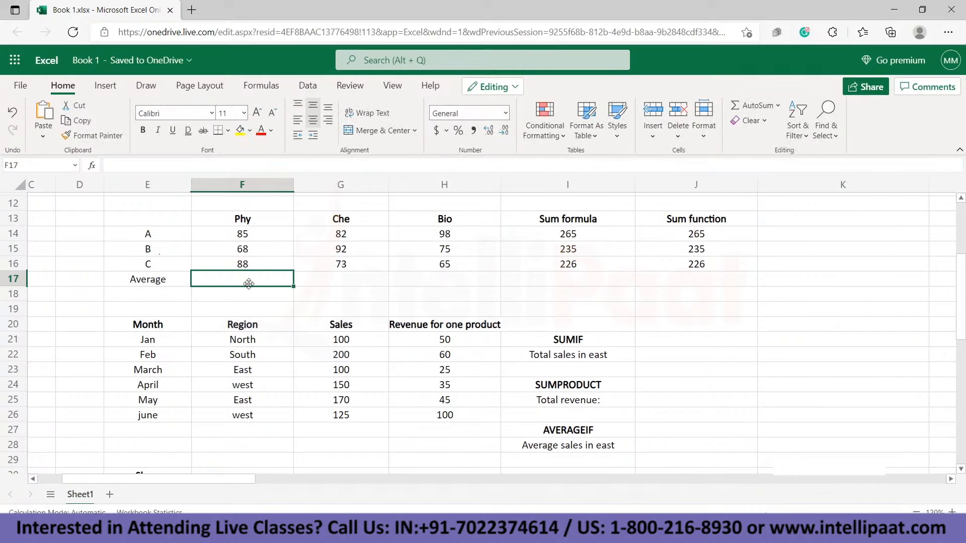
Enter =AVERAGE(F14,F15,F16) in F17 to average the three Phy marks
type("=")
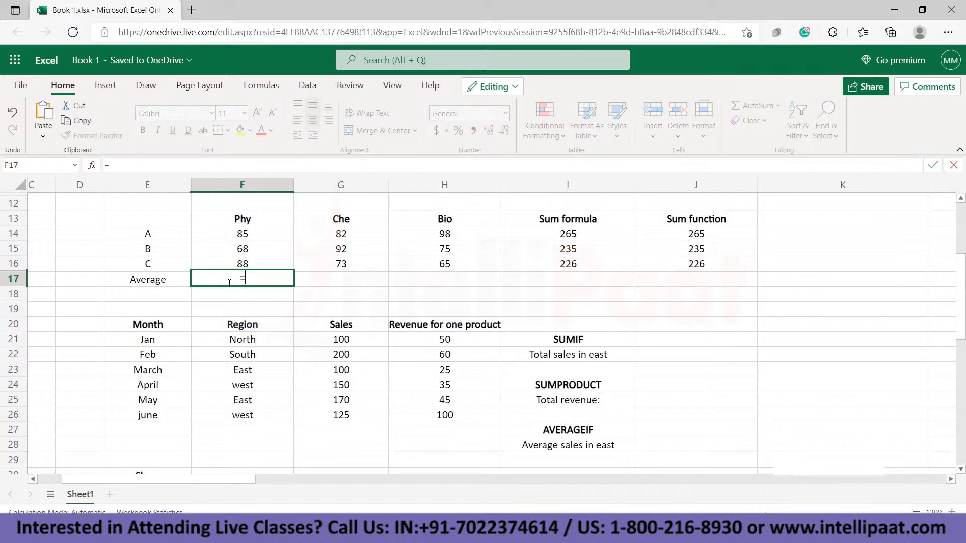
type("aver")
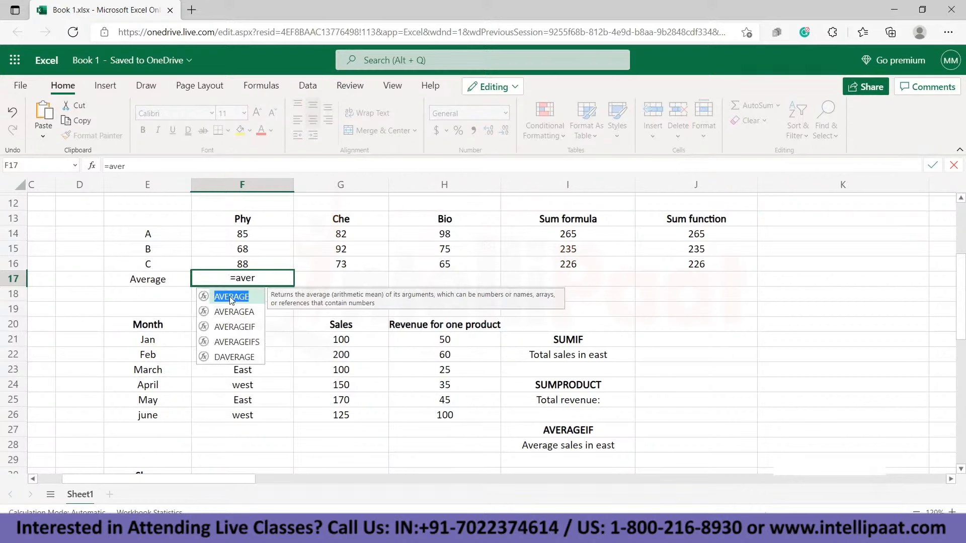
double_click(229, 296)
left_click(244, 233)
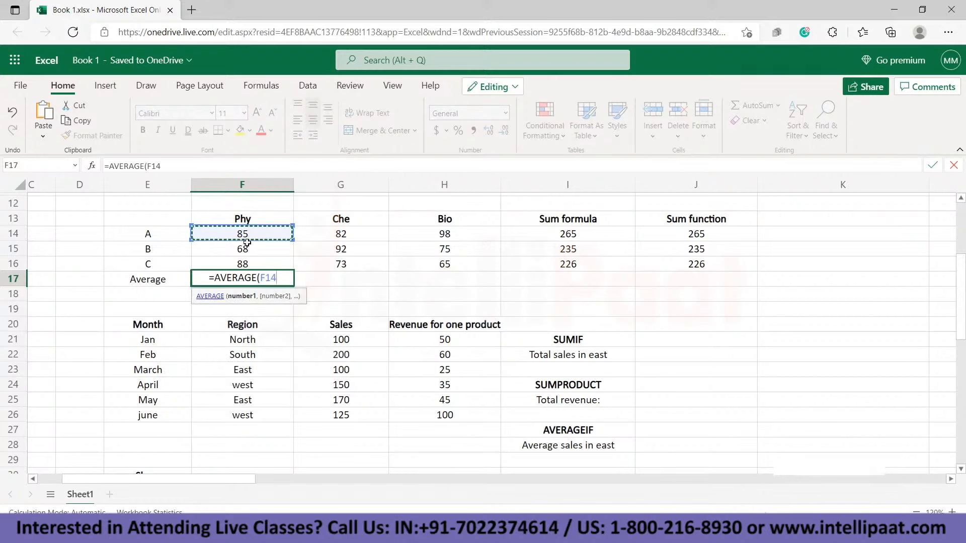
type(",")
left_click(247, 249)
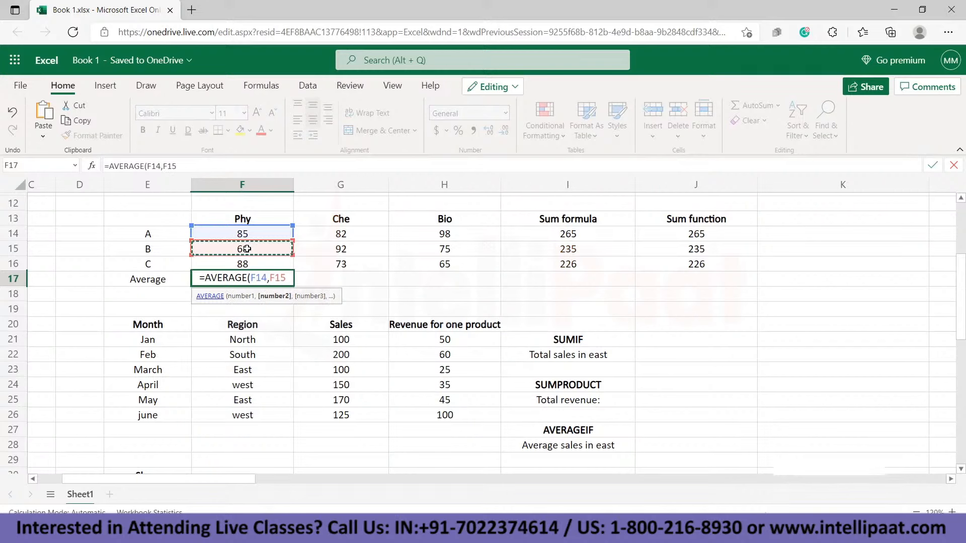
type(",")
left_click(247, 264)
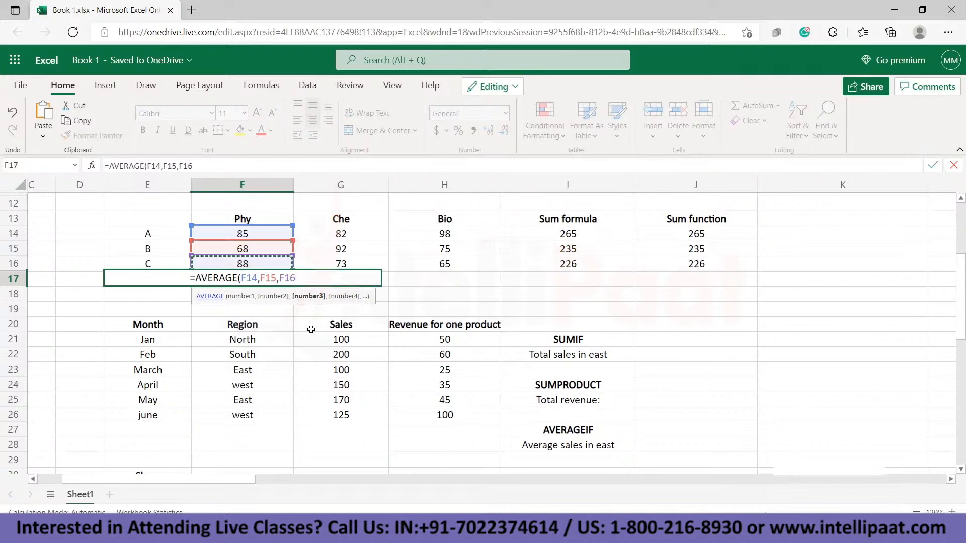
type(")")
key("Return")
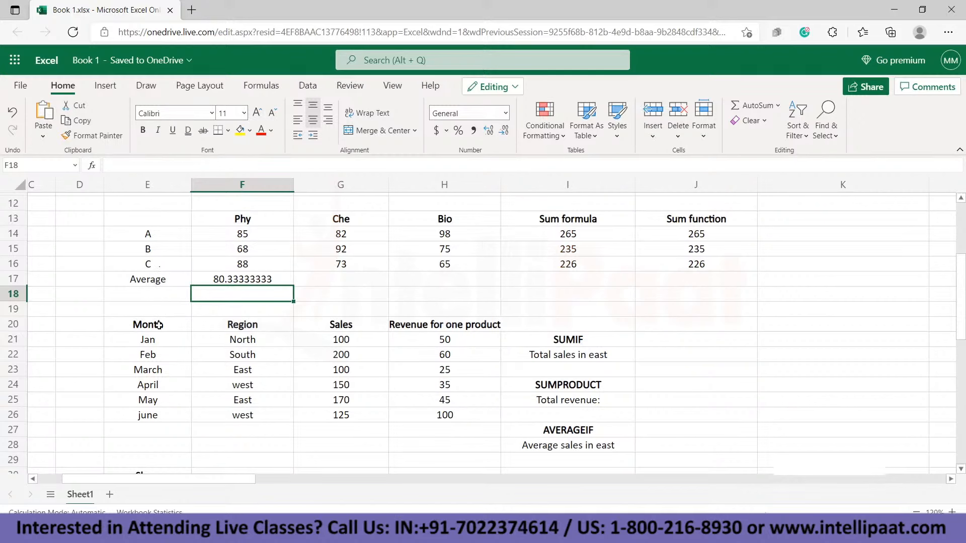
Examine the Month, Region and Sales table and the SUMIF and AVERAGEIF exercise labels beside it
scroll(159, 325, "down", 3)
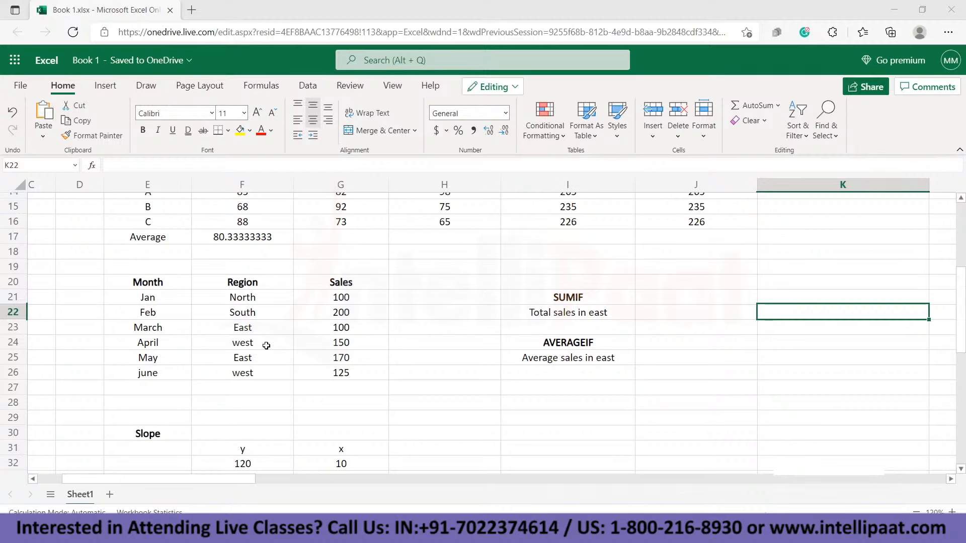
scroll(266, 346, "up", 2)
scroll(266, 345, "down", 2)
scroll(266, 345, "up", 1)
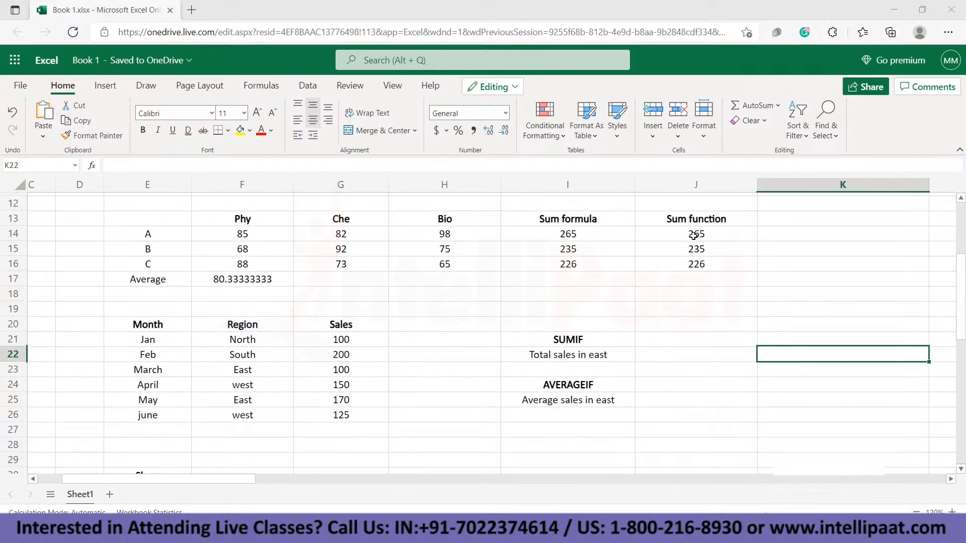
scroll(157, 387, "down", 1)
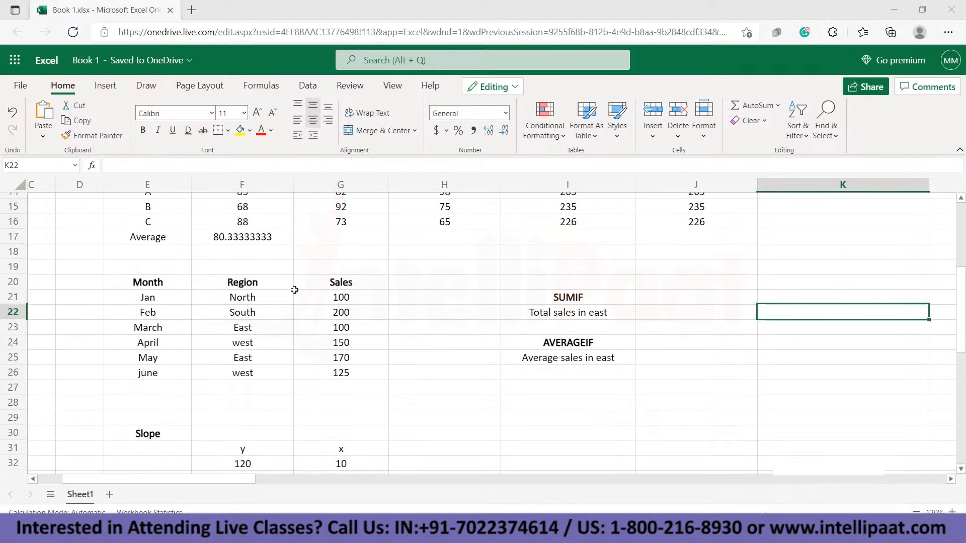
left_click(321, 393)
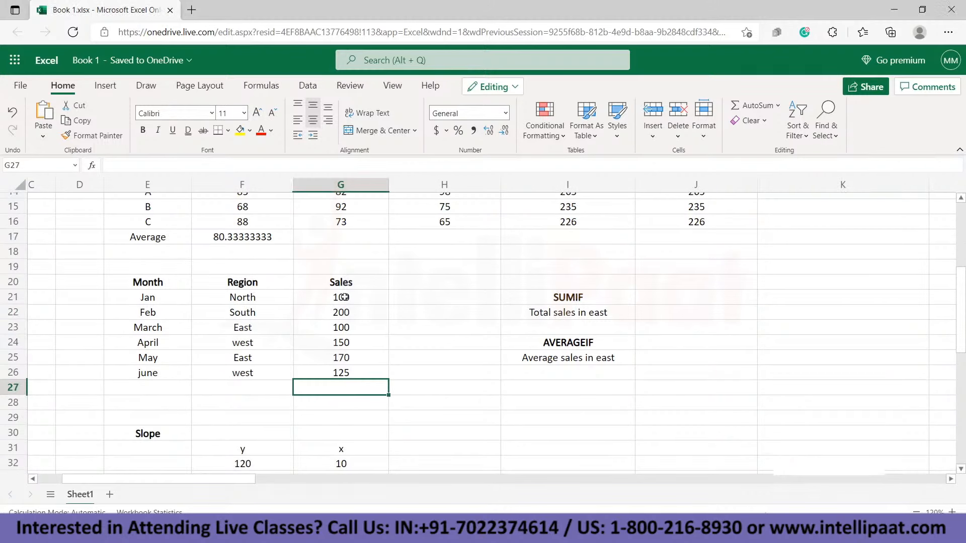
scroll(306, 408, "up", 1)
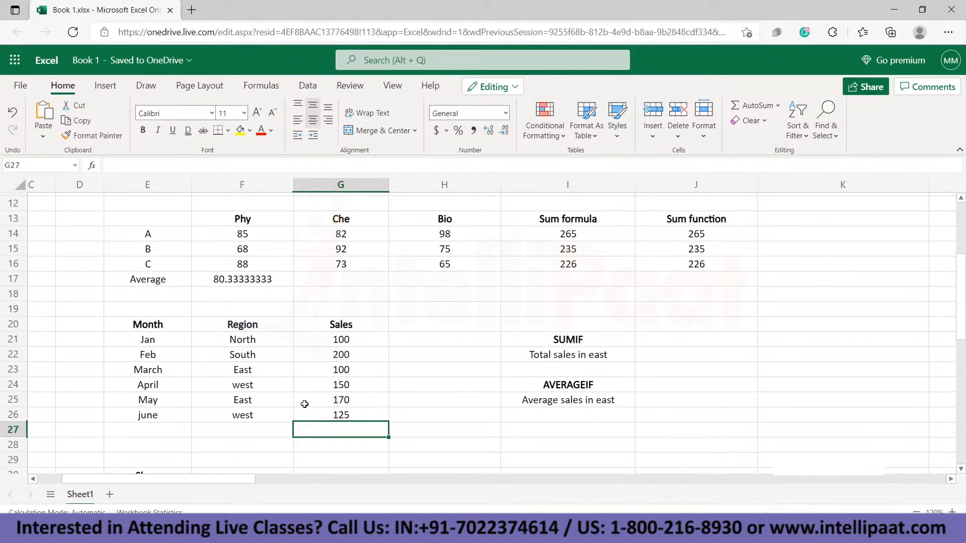
scroll(304, 404, "down", 1)
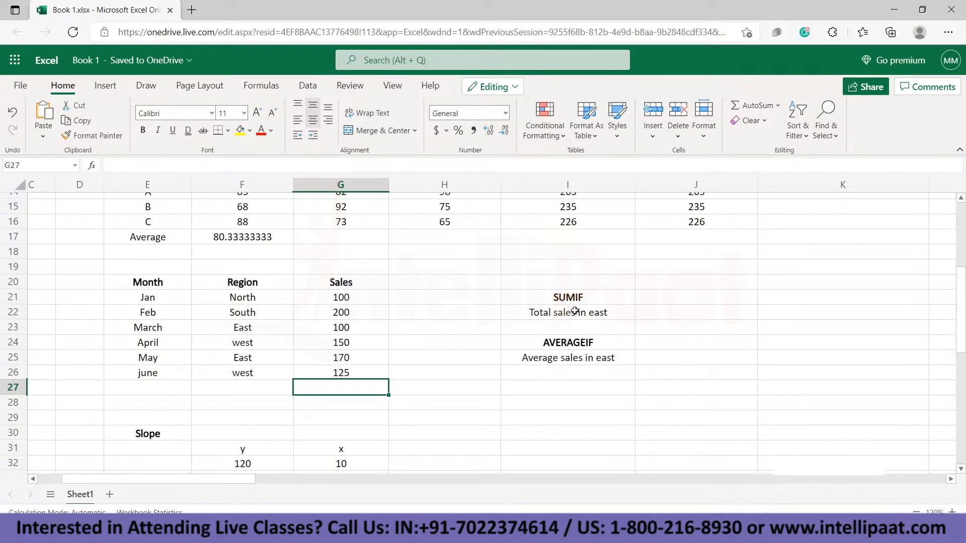
Return from the slides to the Excel workbook and enter =SUMIF(F21:G26,"east",G21:G26) in J22 to total the east sales
left_click(650, 302)
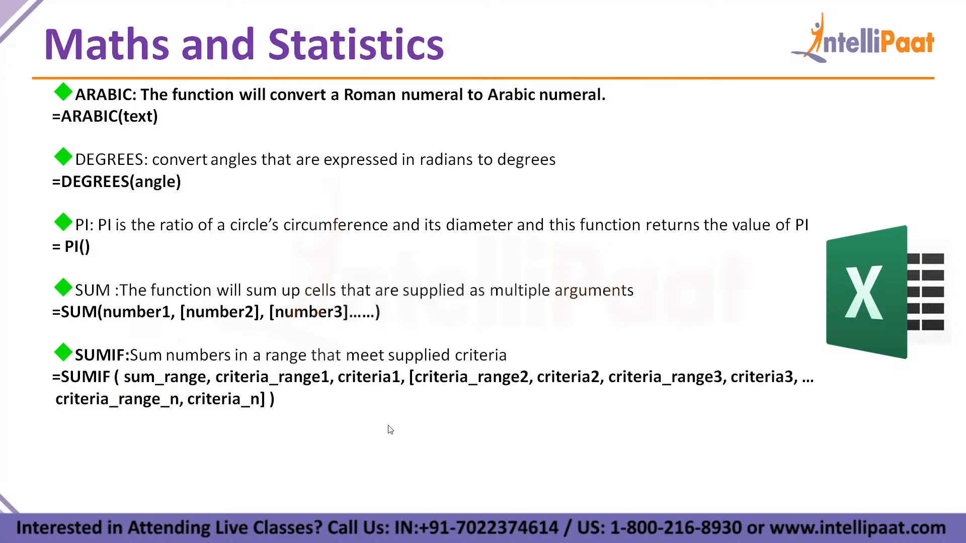
key("alt+Tab")
left_click(666, 308)
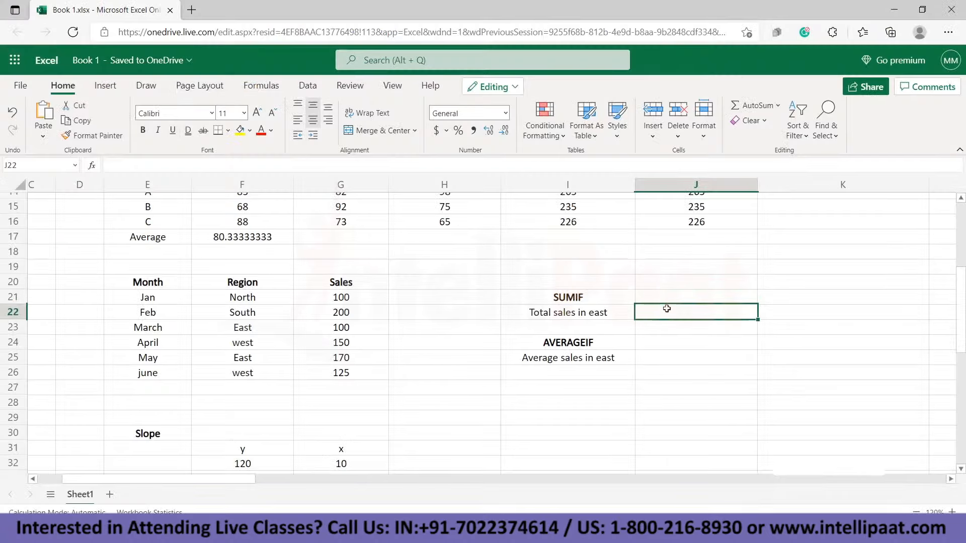
type("=sumif")
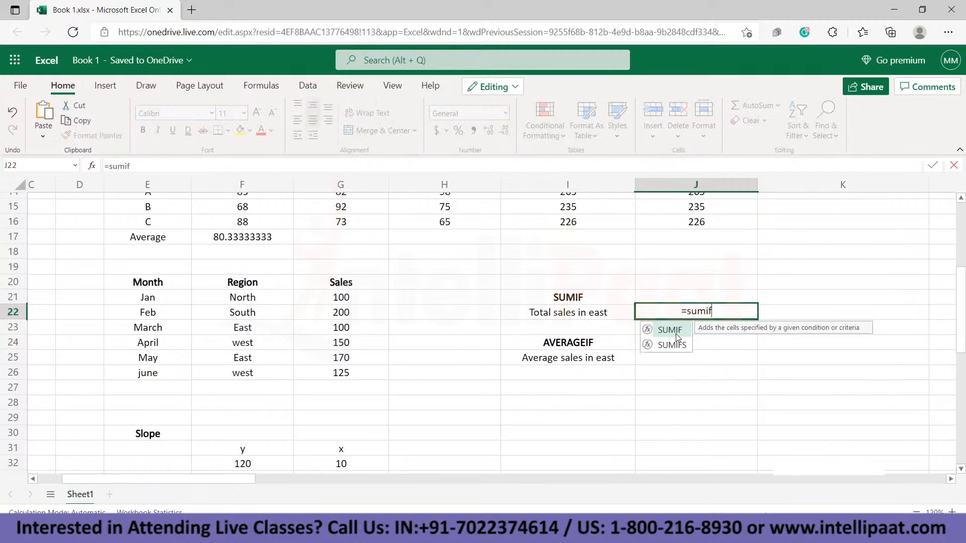
double_click(677, 334)
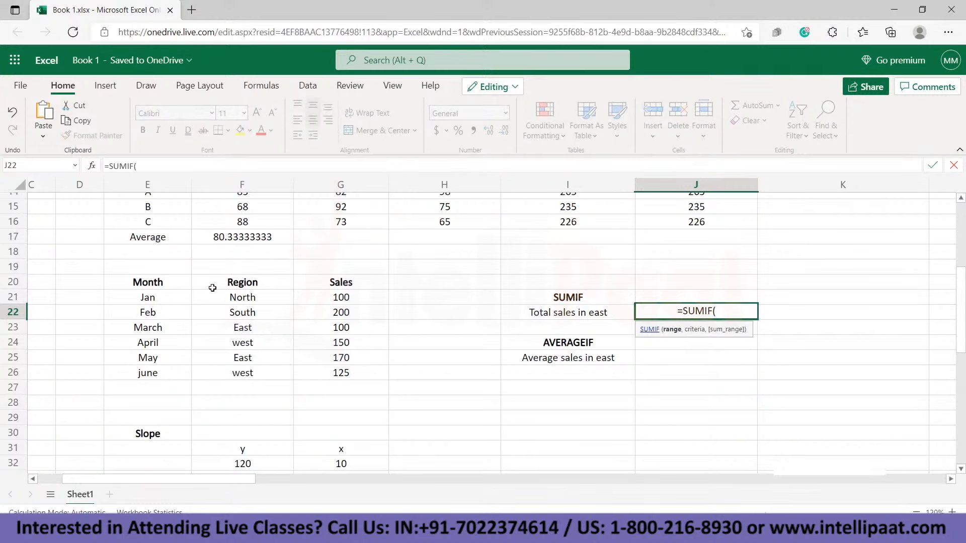
left_click_drag(229, 295, 343, 373)
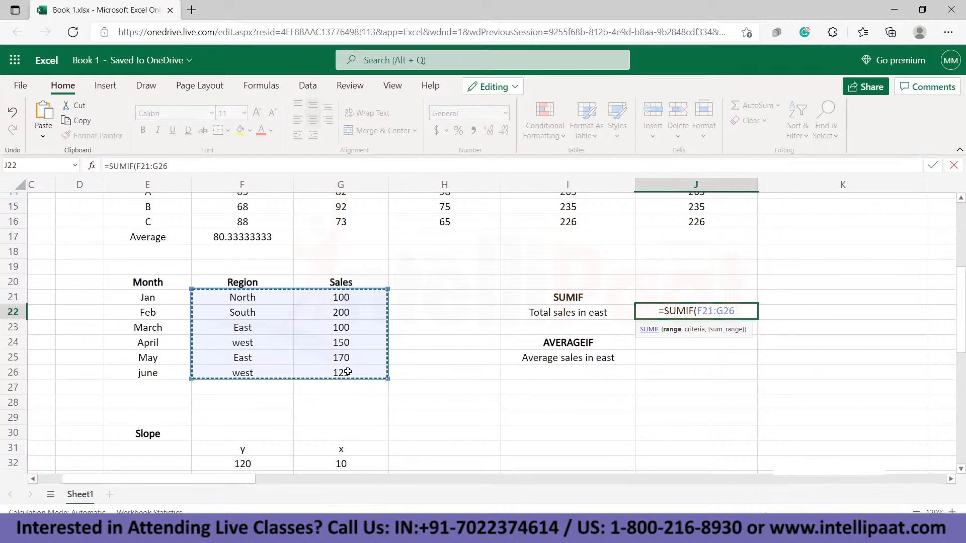
type(",")
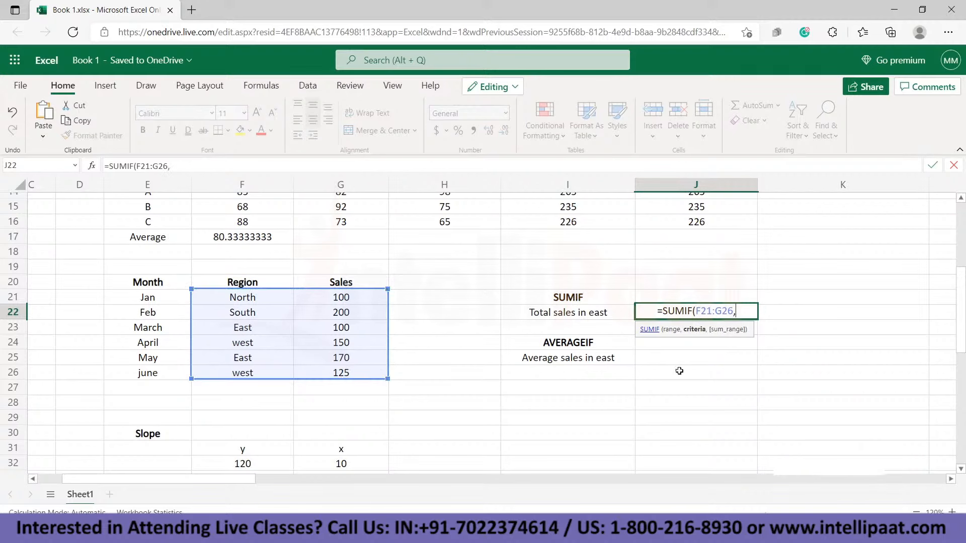
type("\"east")
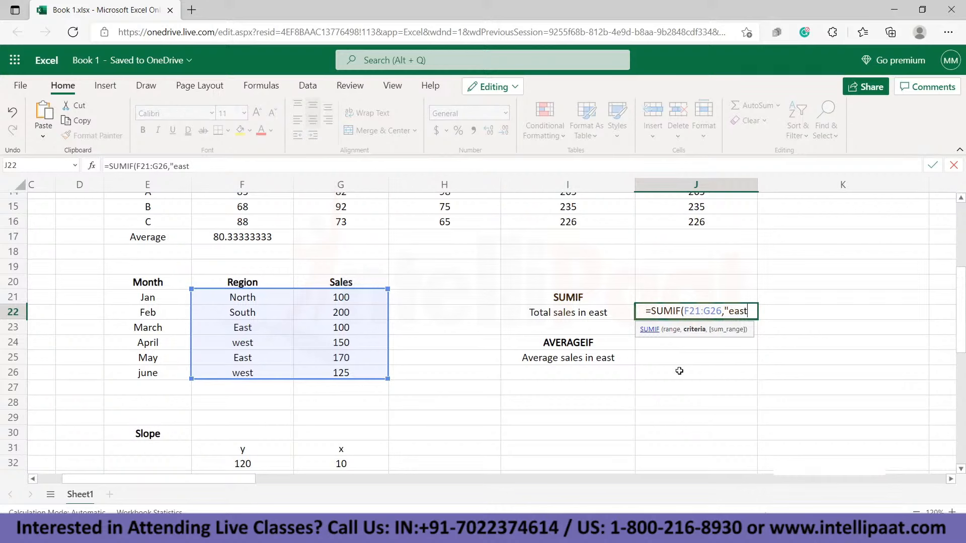
type("\".")
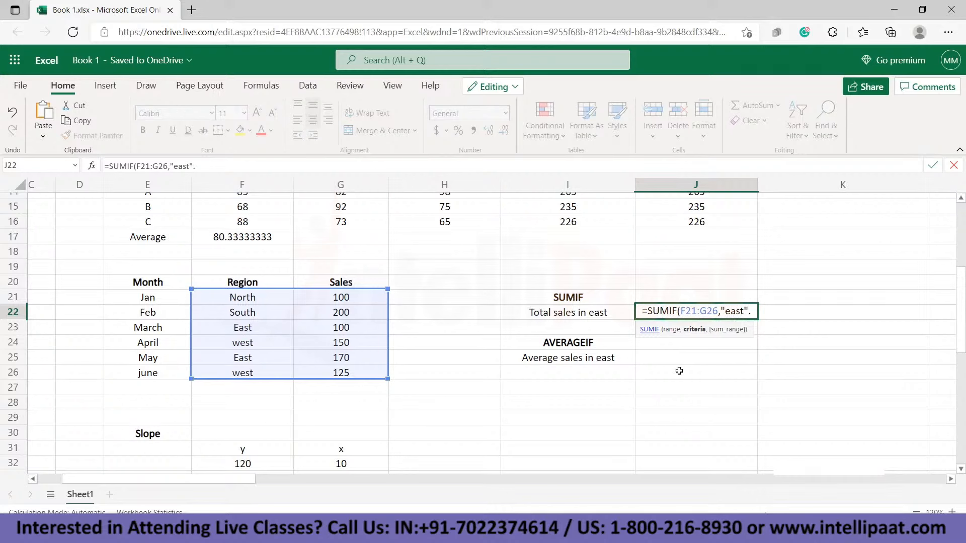
key("BackSpace")
type(",")
left_click_drag(355, 296, 345, 372)
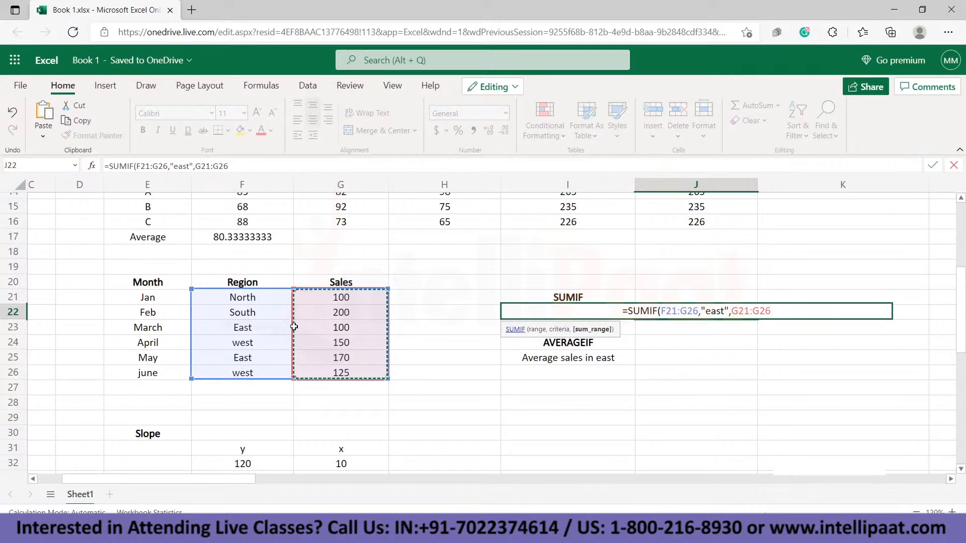
type(")")
key("Return")
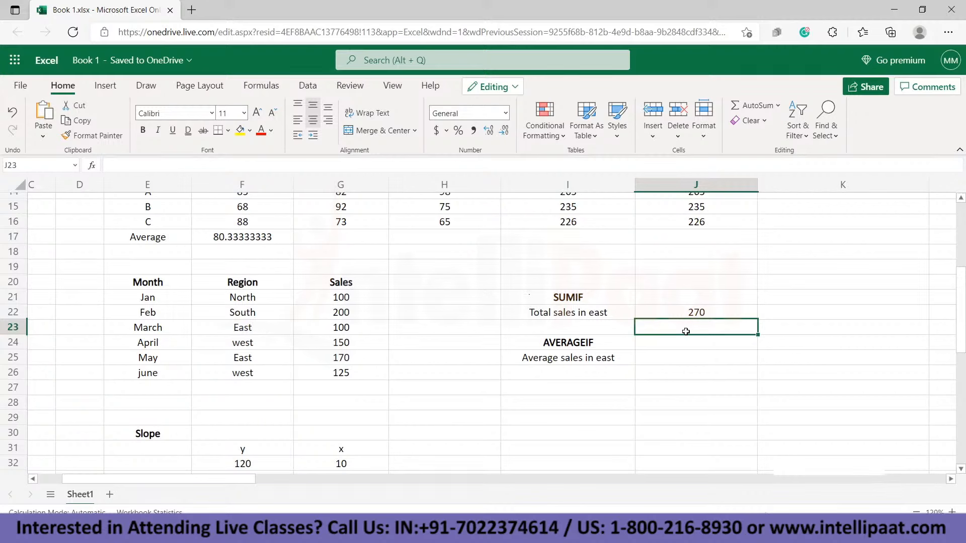
Enter =AVERAGEIF(F20:G26,"east",G21:G26) in J25 to average the east sales
left_click(653, 356)
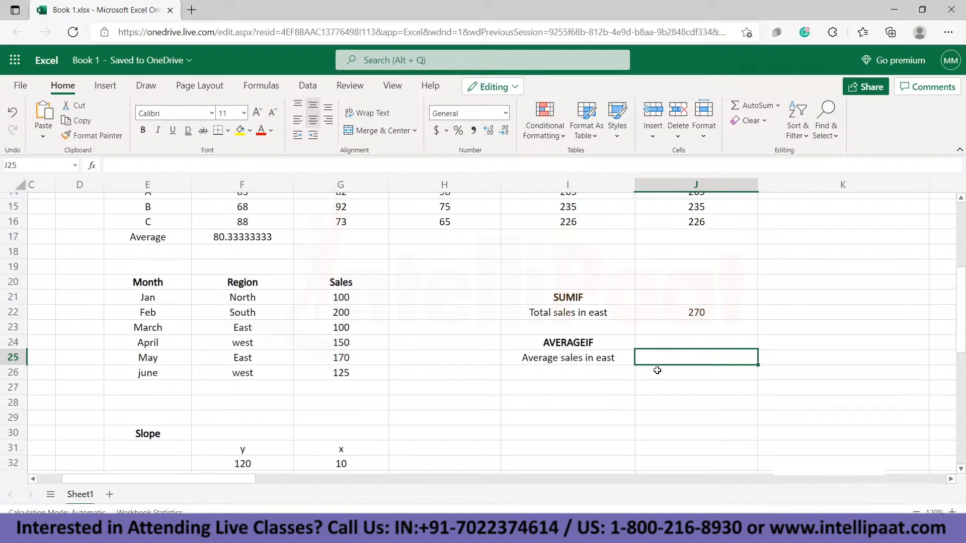
type("=")
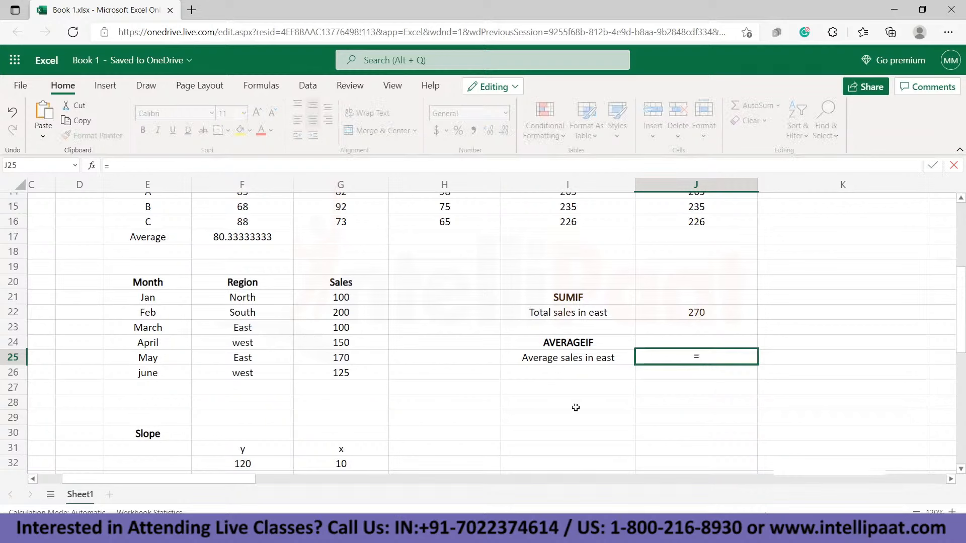
type("avera")
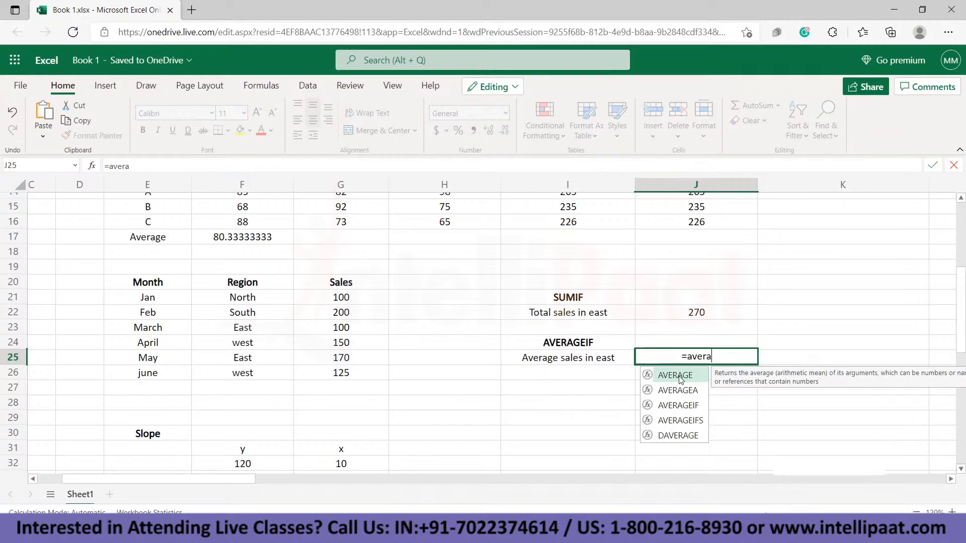
double_click(678, 405)
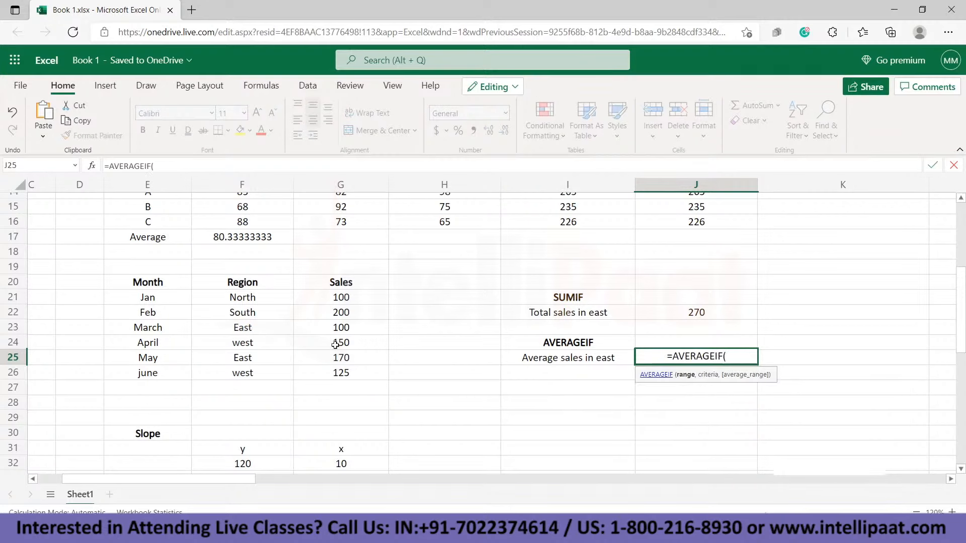
left_click_drag(233, 284, 340, 373)
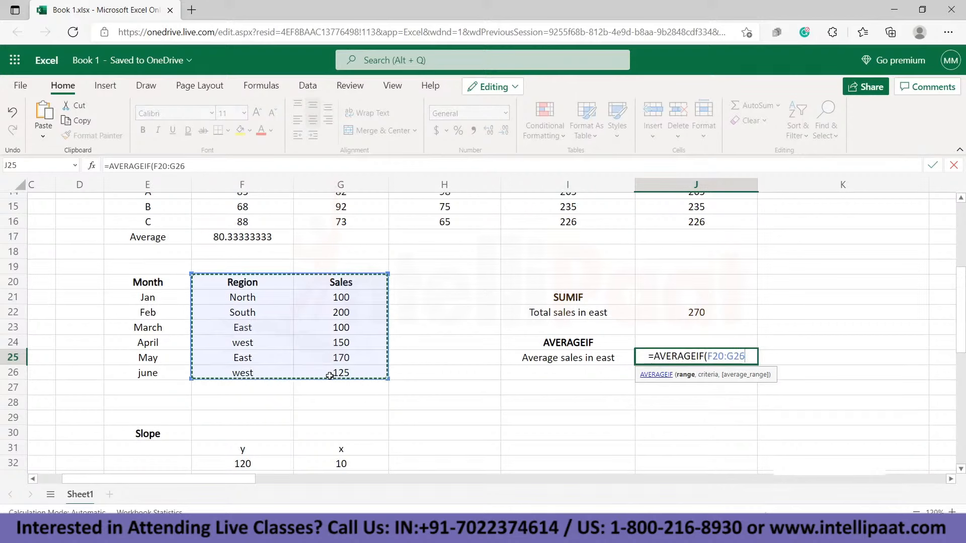
type(",\"")
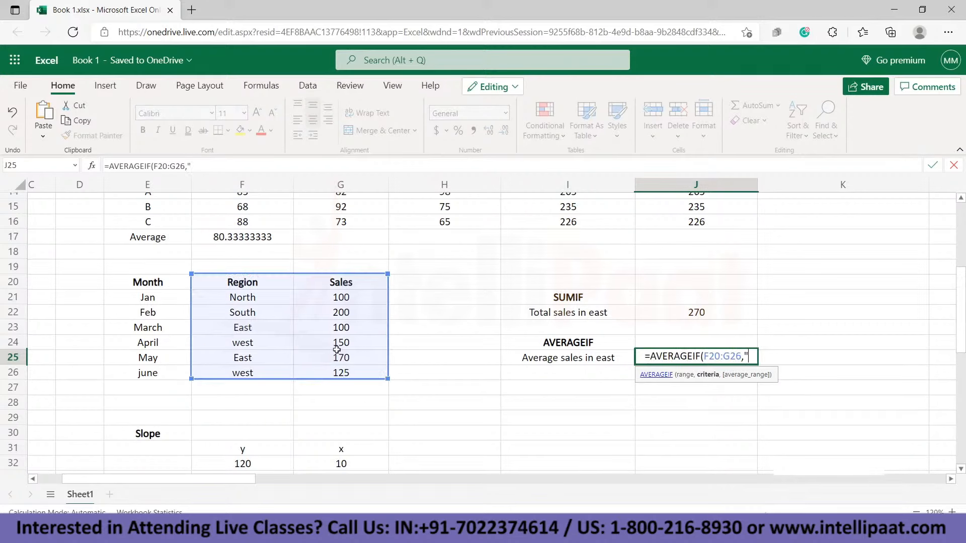
type("east")
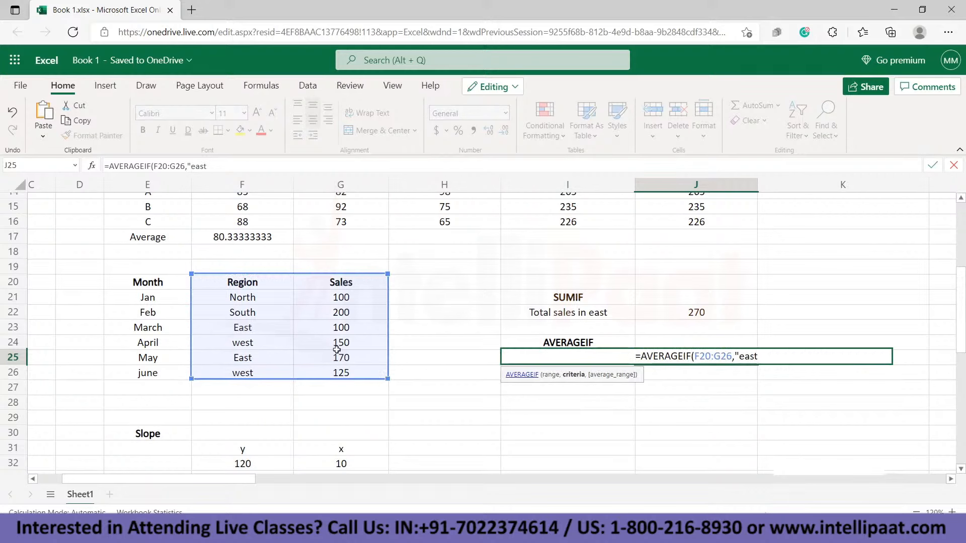
type("\",")
key("BackSpace")
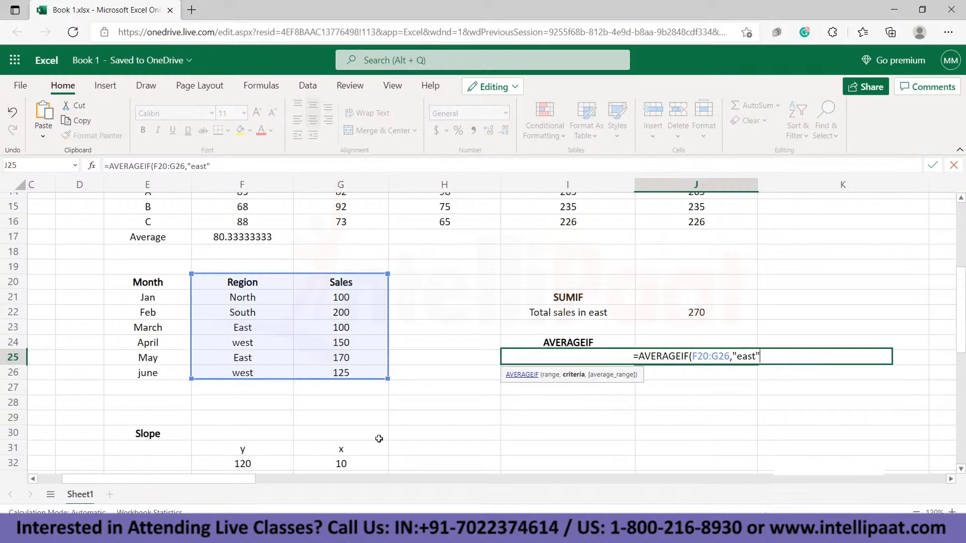
type(",")
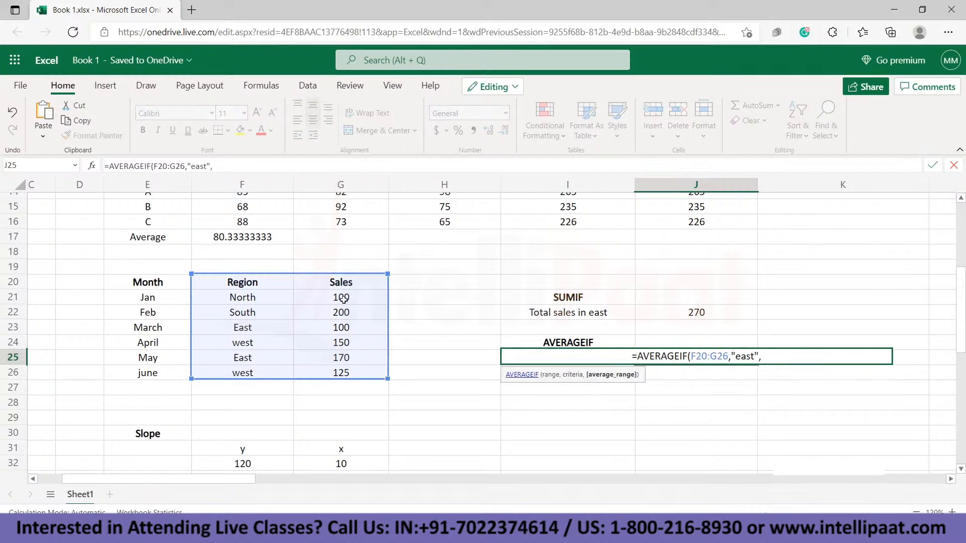
left_click_drag(331, 291, 334, 370)
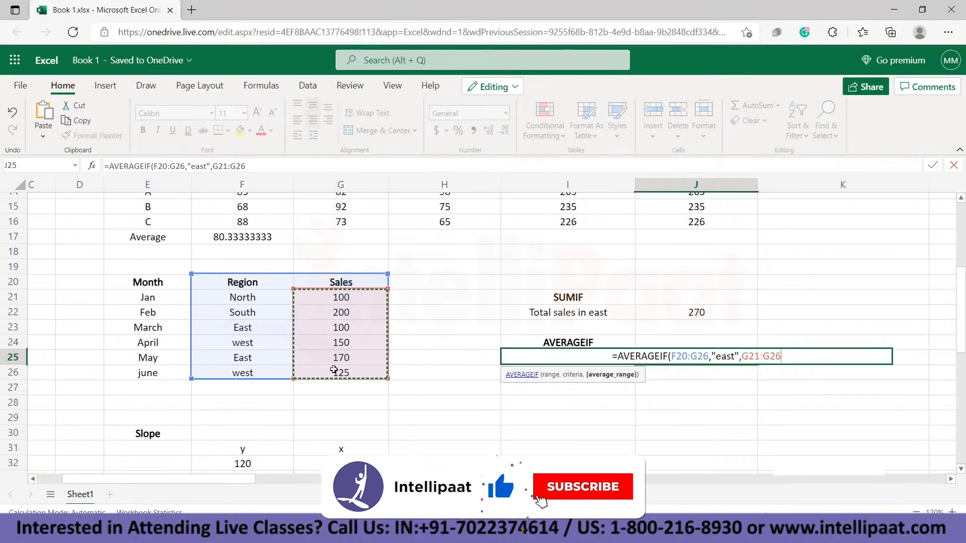
type(")")
key("Return")
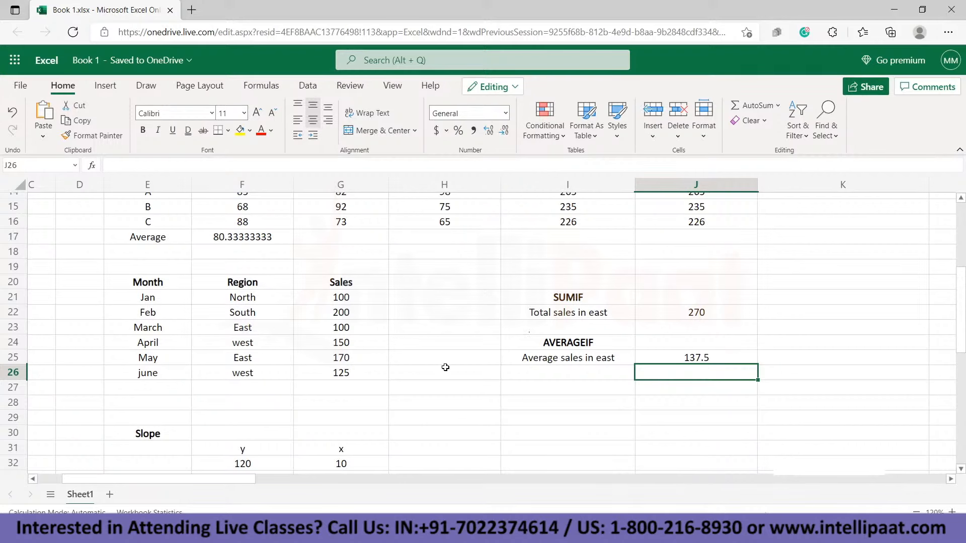
Enter the sample decimal number 6.2886974 in F28, beneath the sales table
scroll(440, 383, "down", 1)
scroll(441, 384, "up", 1)
scroll(440, 383, "up", 2)
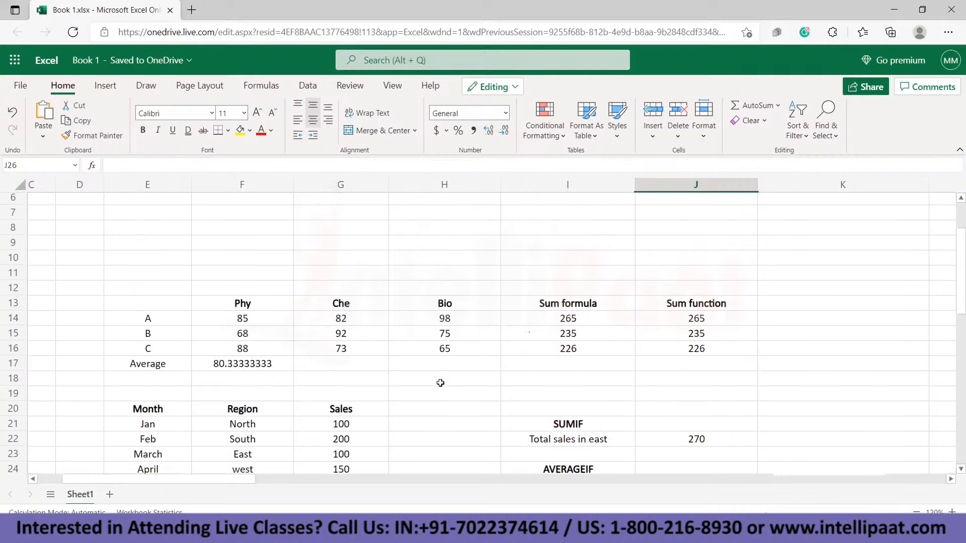
scroll(440, 384, "down", 3)
scroll(441, 384, "down", 1)
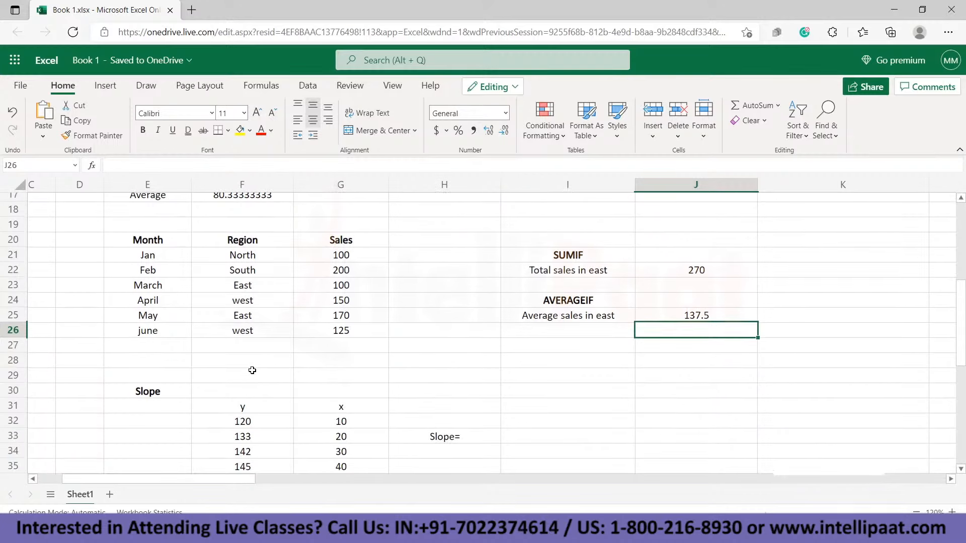
left_click(236, 364)
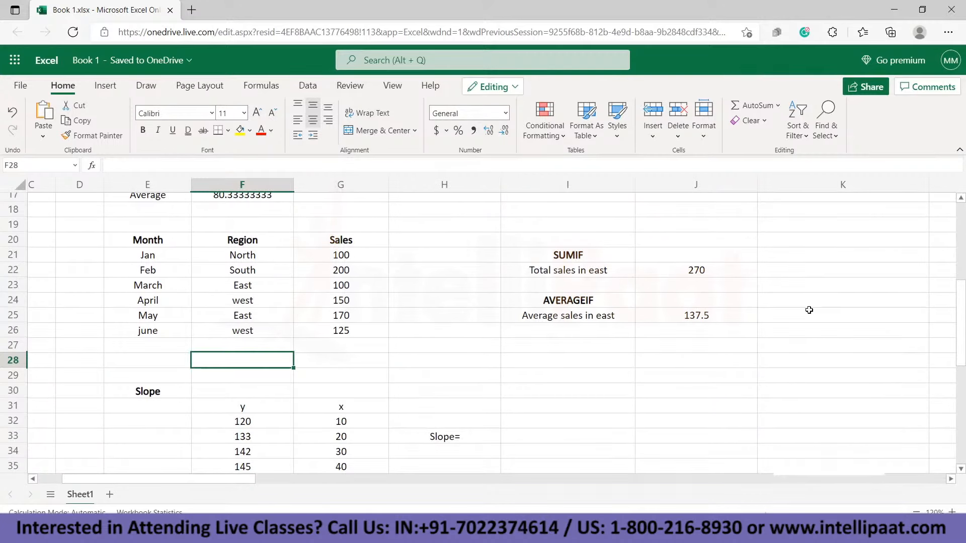
type("6")
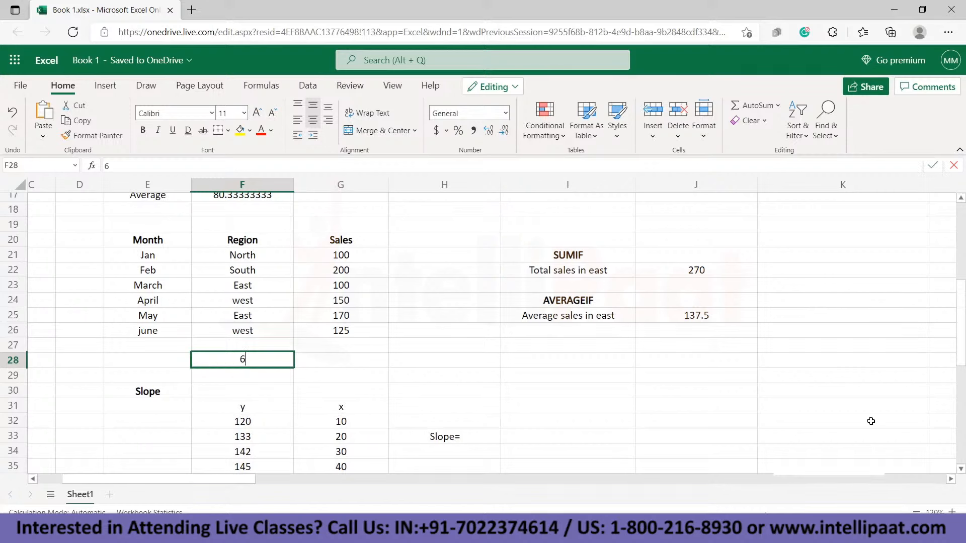
type(".2886974")
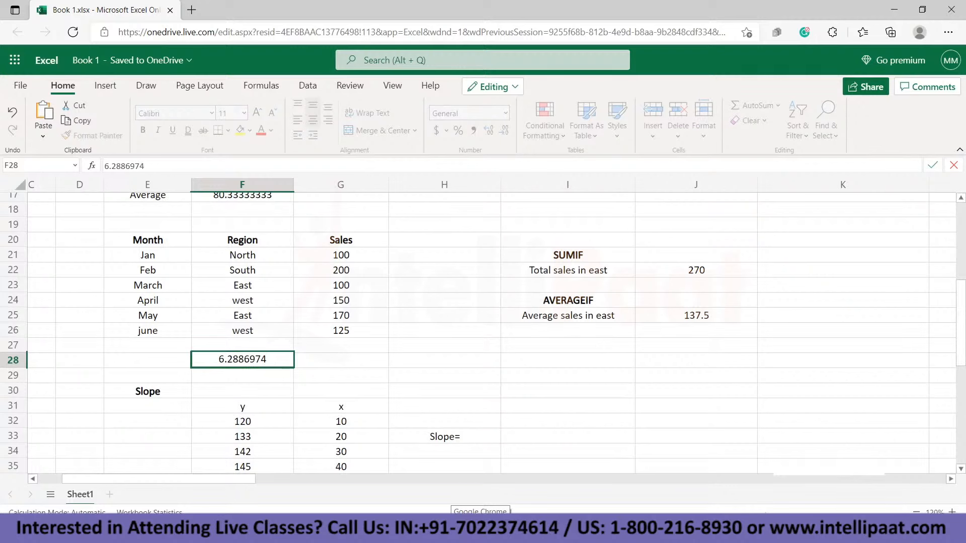
Enter =TRUNC(F28,2) in G28 to truncate the sample number to two decimal places
left_click(319, 360)
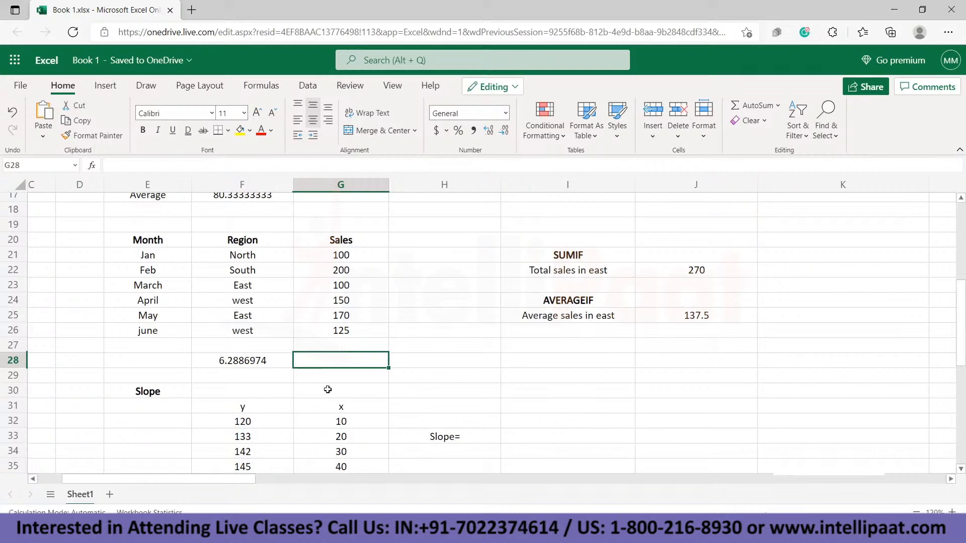
type("=tra")
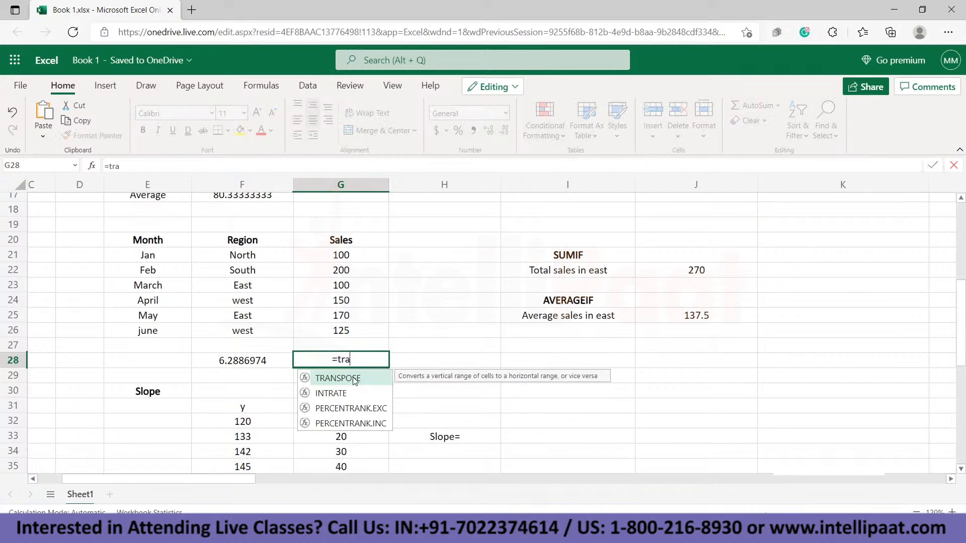
key("BackSpace")
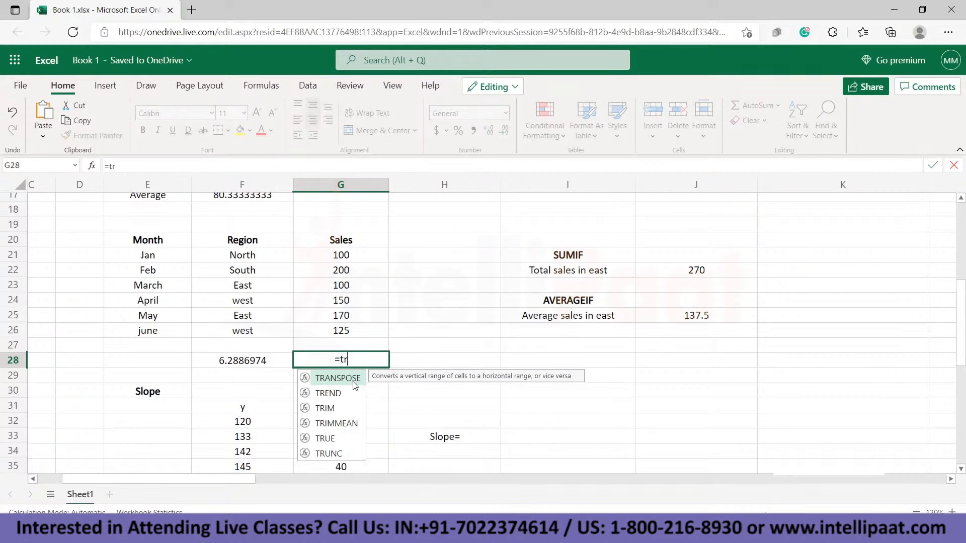
type("un")
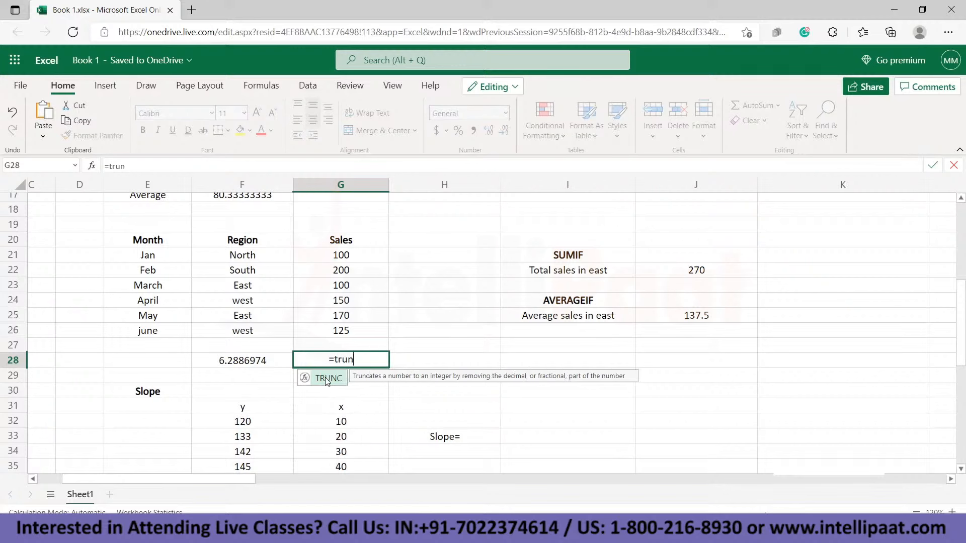
double_click(327, 379)
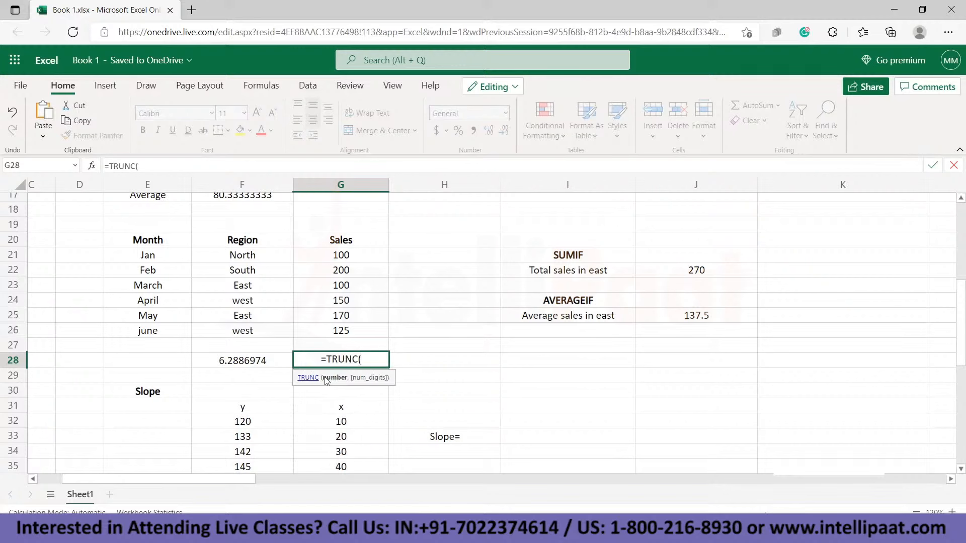
left_click(239, 361)
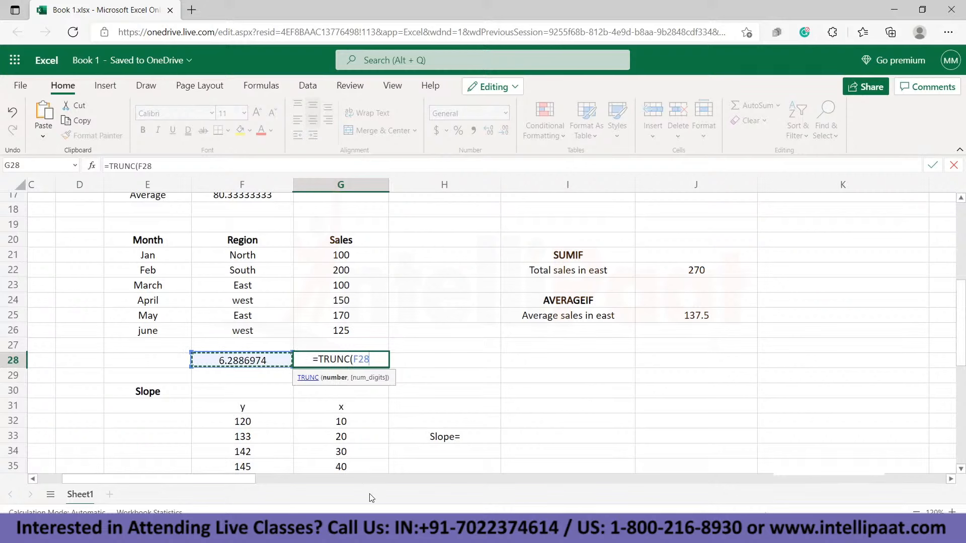
type(",")
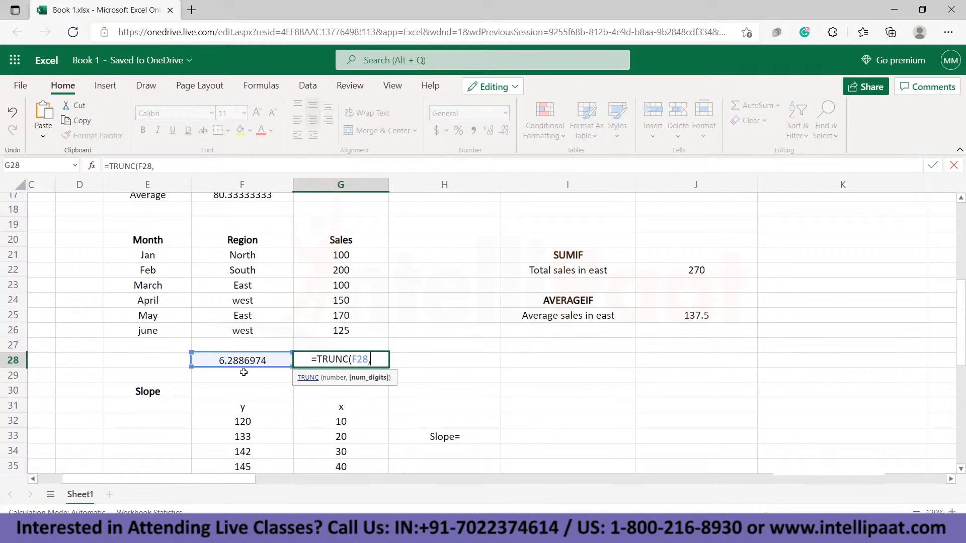
type("2")
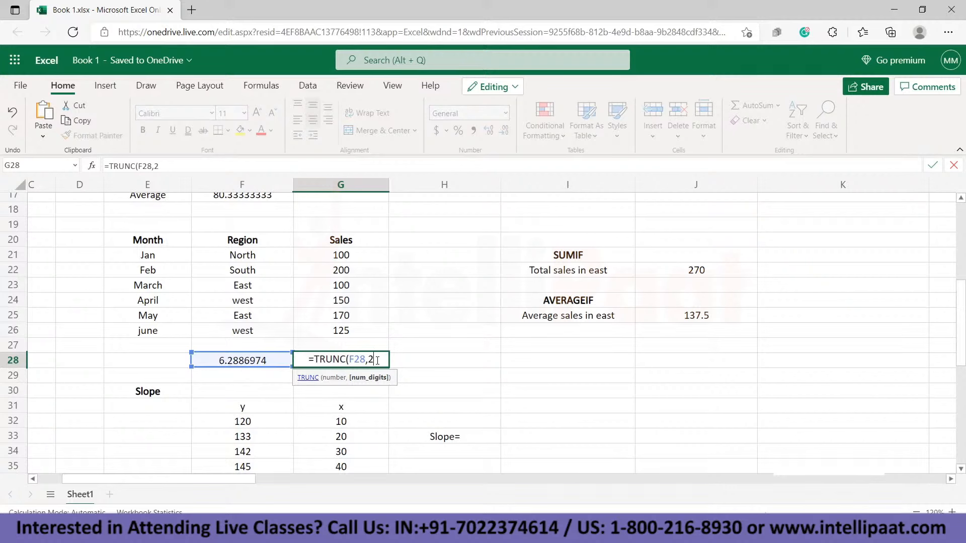
type(")")
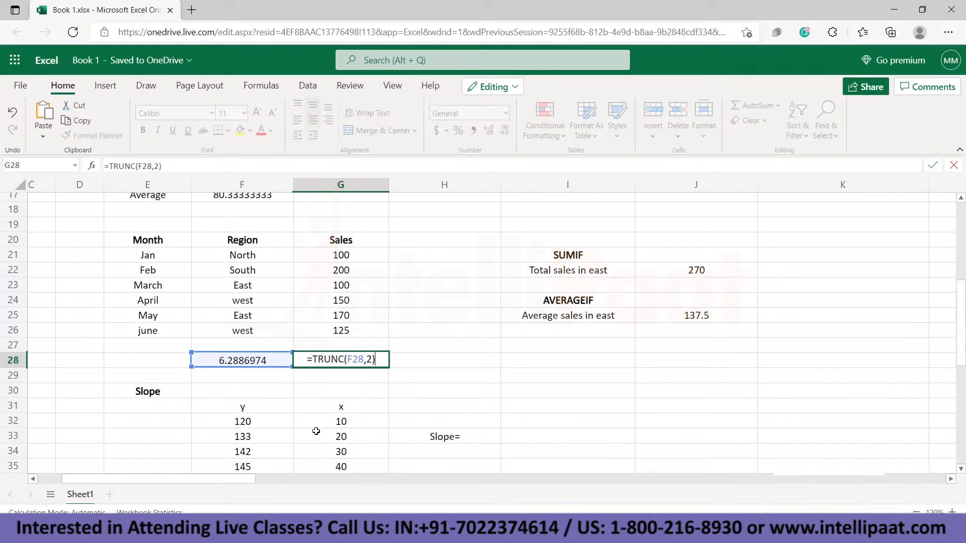
left_click(368, 359)
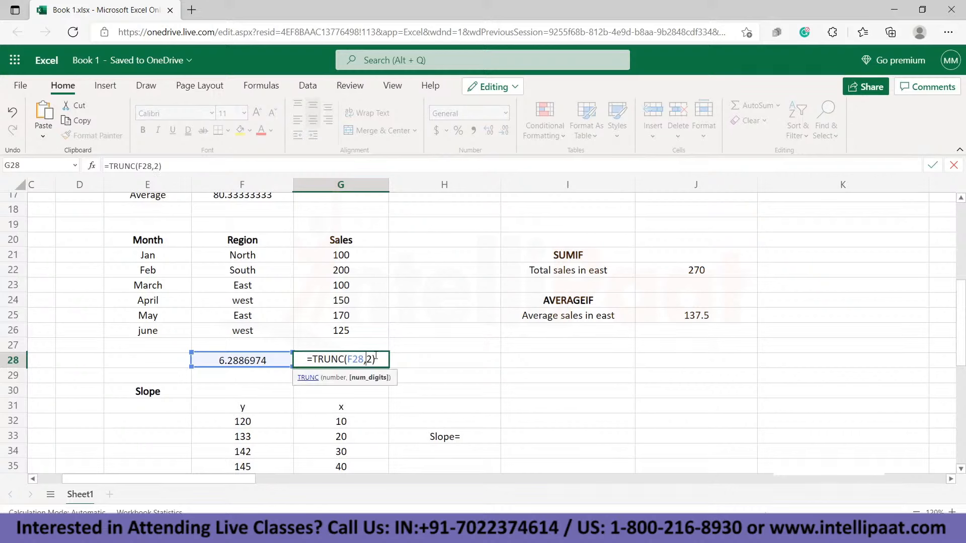
key("Return")
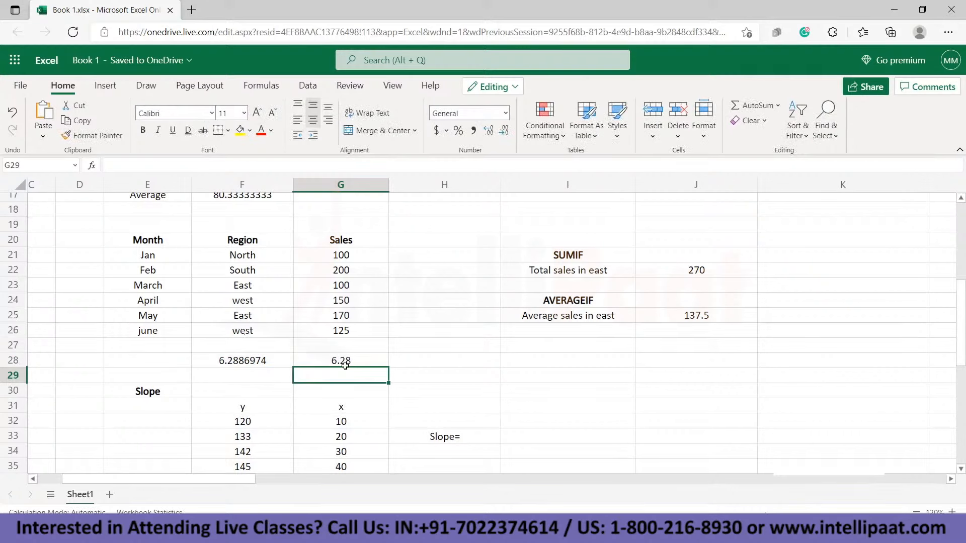
Enter =TRUNC(F28,3) in H28 to truncate the same number to three decimal places
left_click(421, 358)
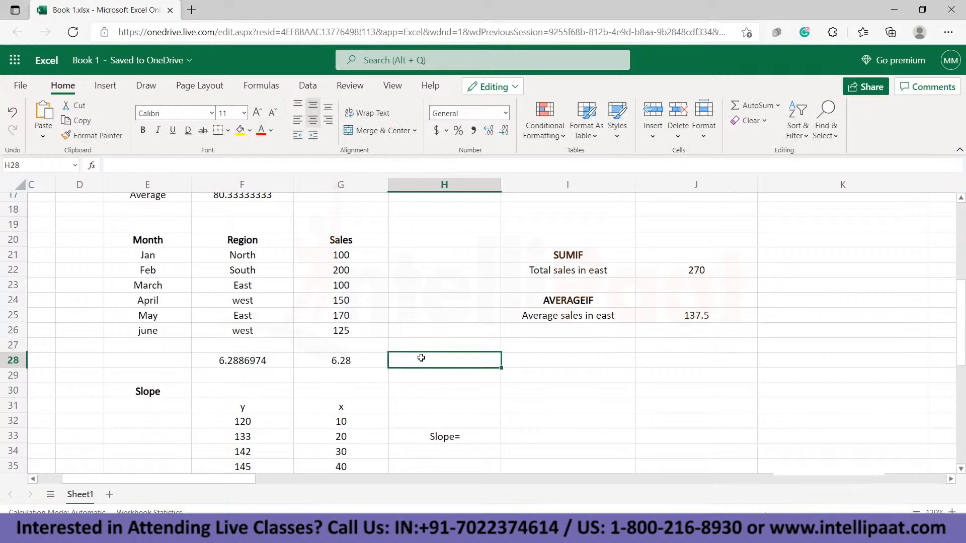
type("=trun")
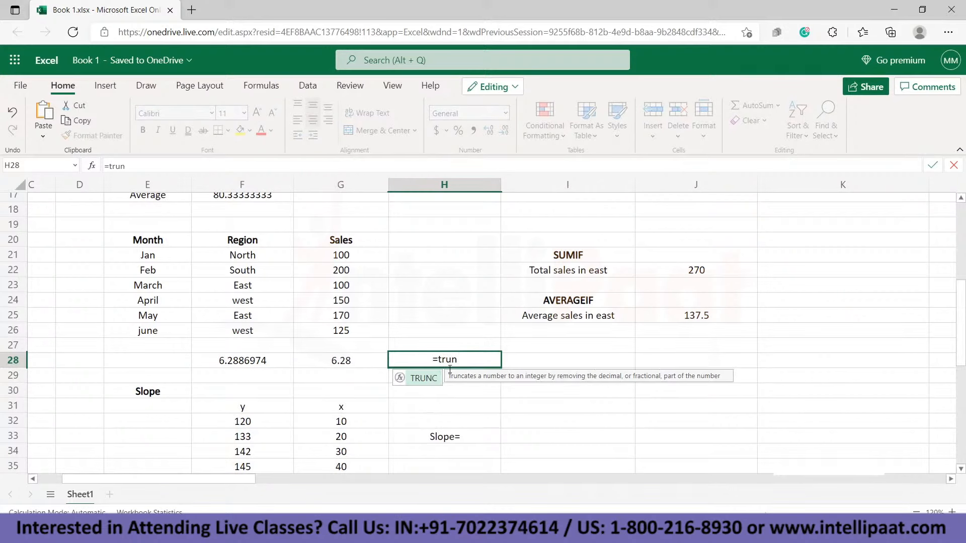
double_click(422, 378)
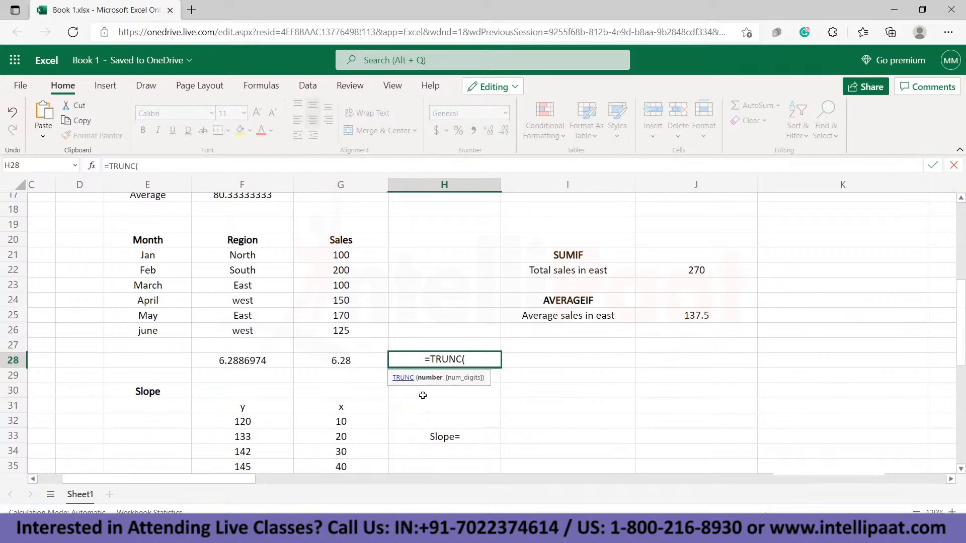
left_click(242, 360)
type(",")
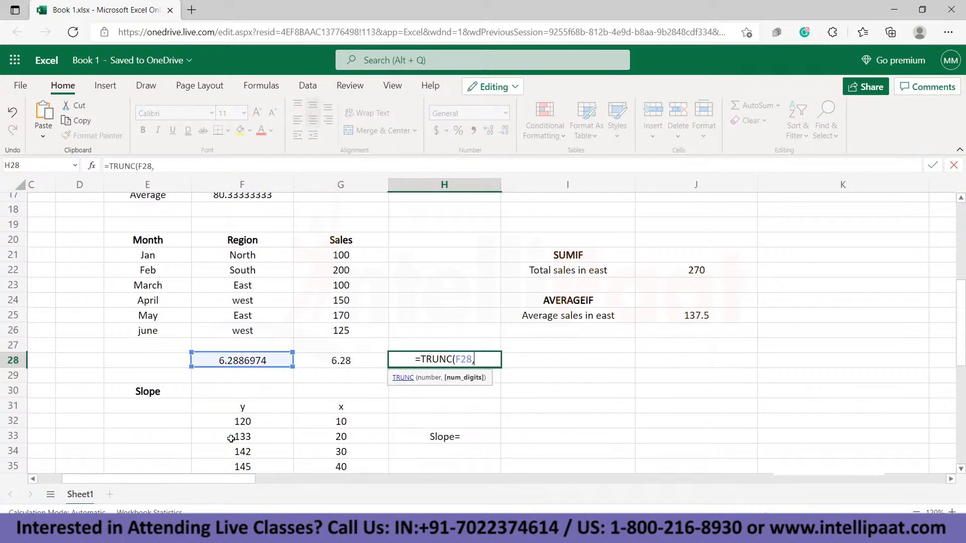
type("3")
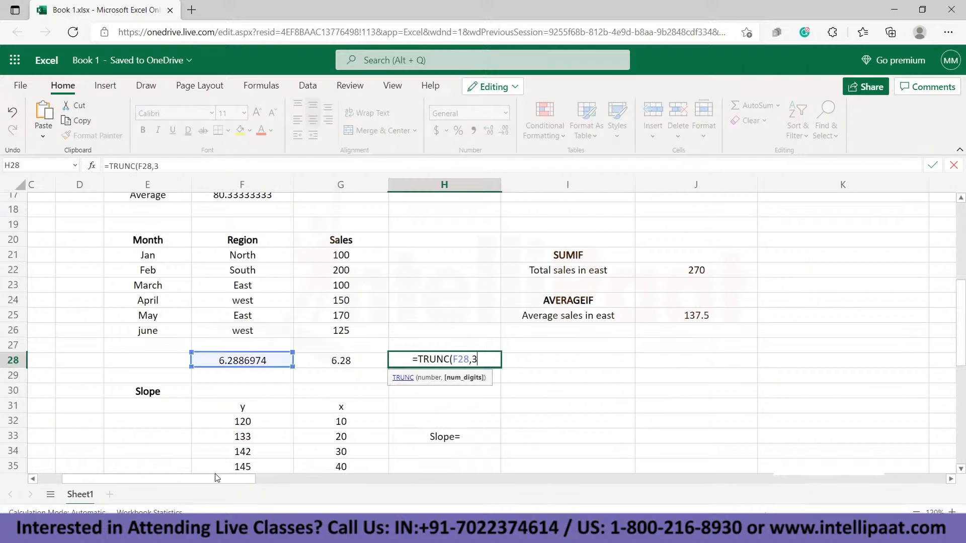
type(")")
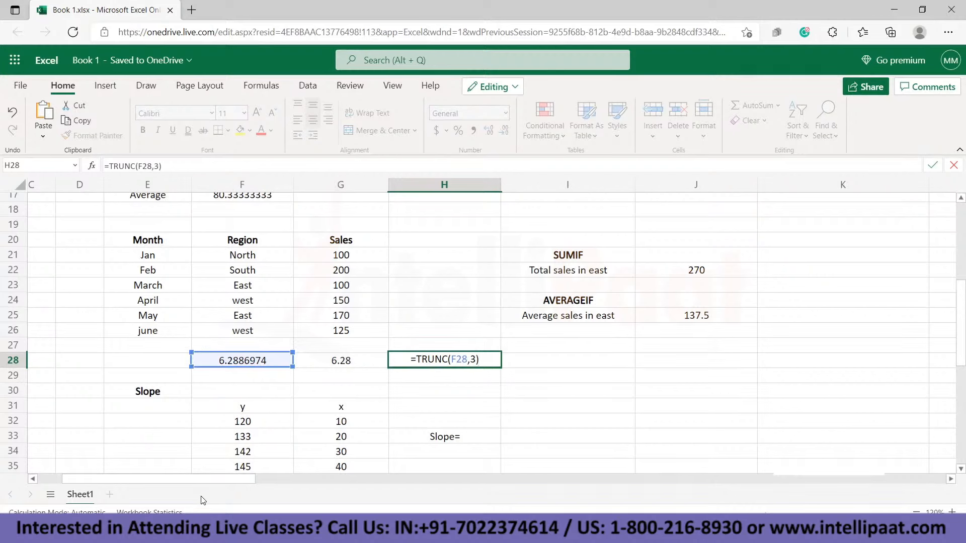
key("Return")
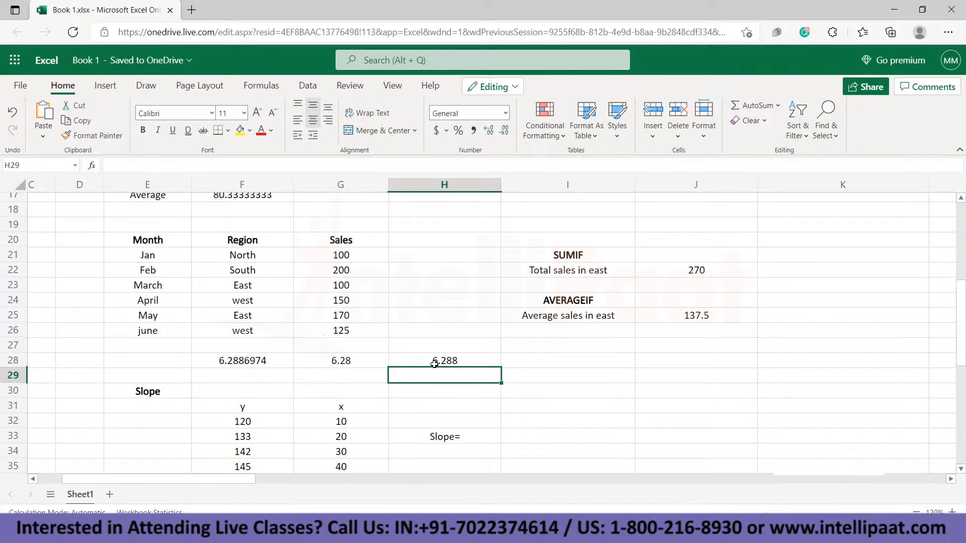
left_click(223, 377)
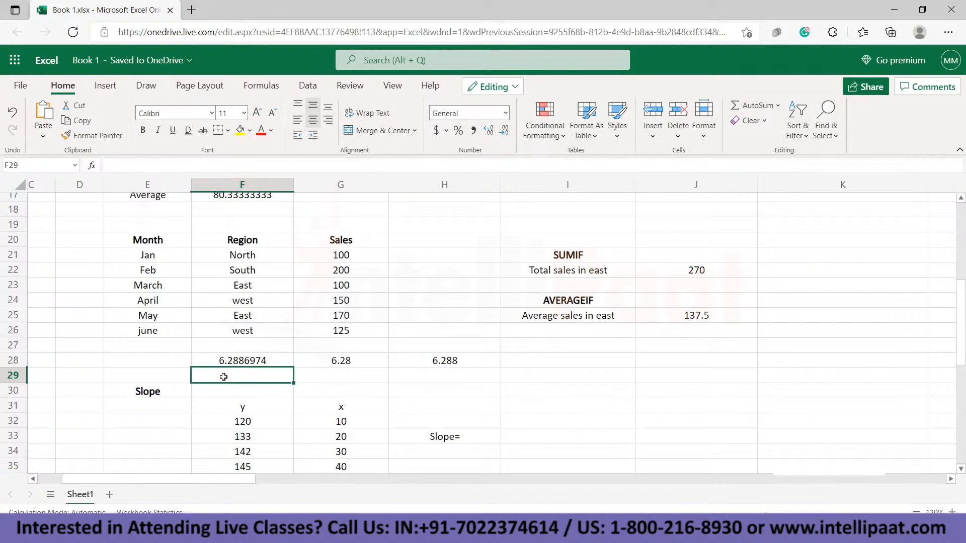
Enter the whole number 500 in F29 and the formula =TRUNC(F29,4) beside it in G29
type("500")
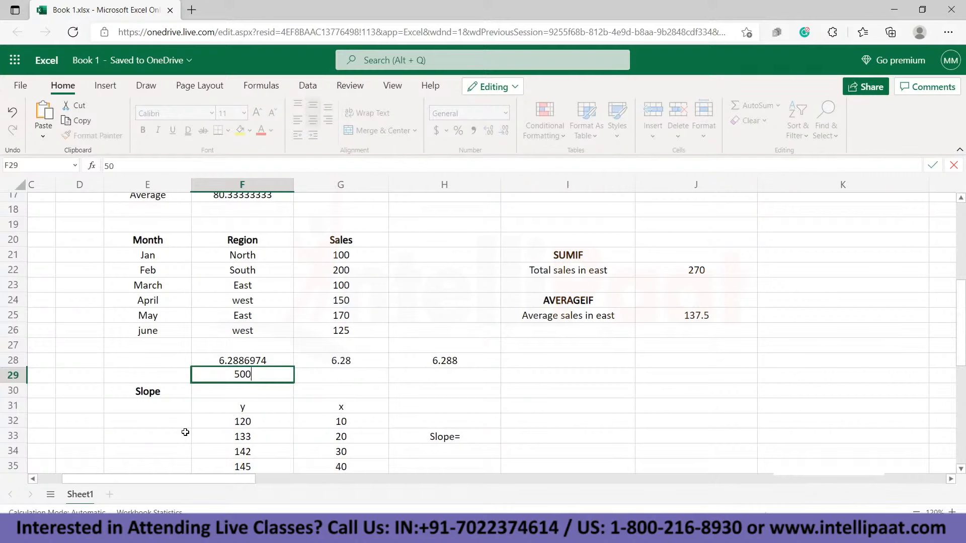
left_click(349, 371)
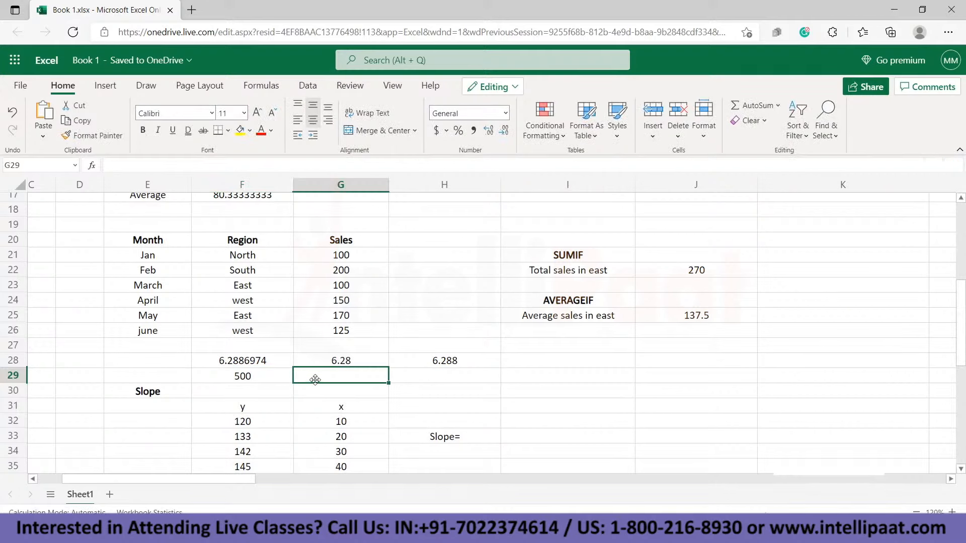
type("=")
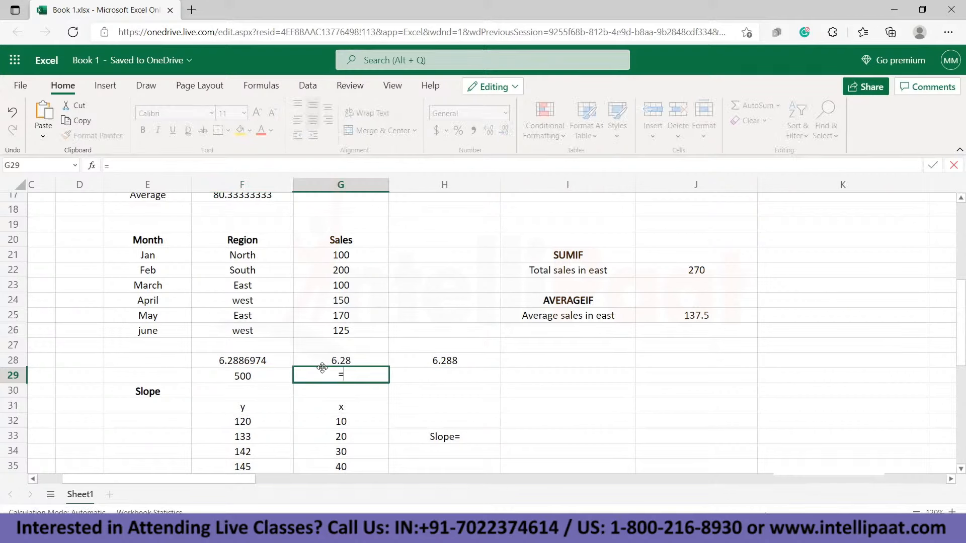
type("trun")
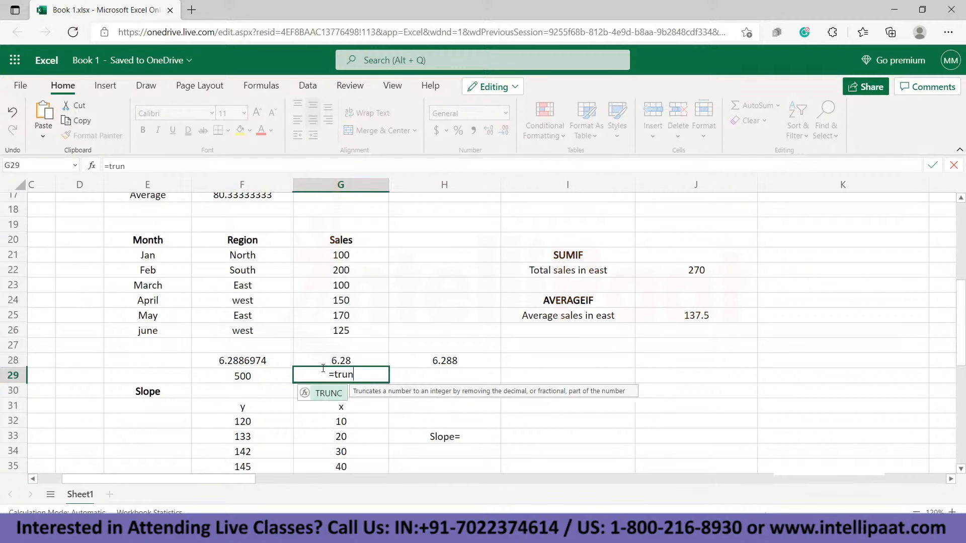
double_click(332, 398)
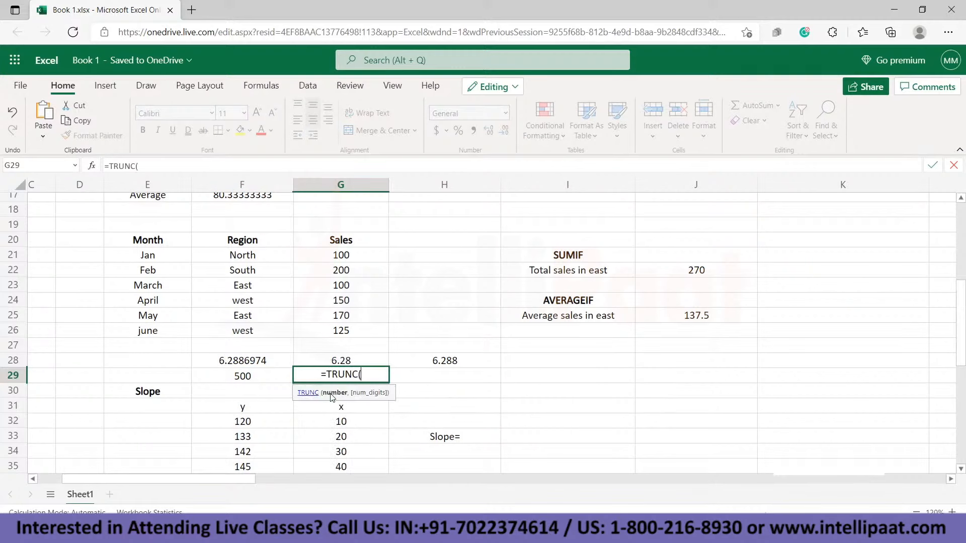
left_click(227, 381)
type(",")
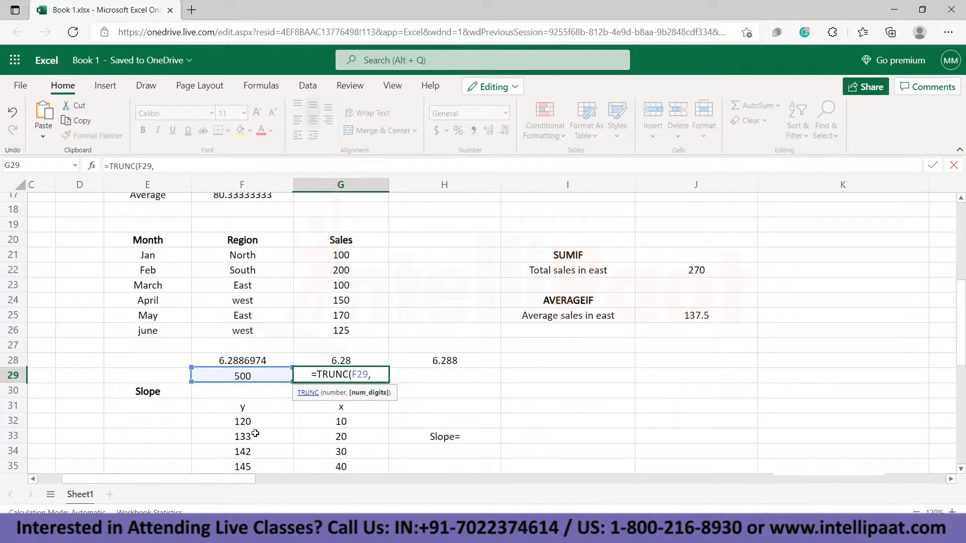
type("4)")
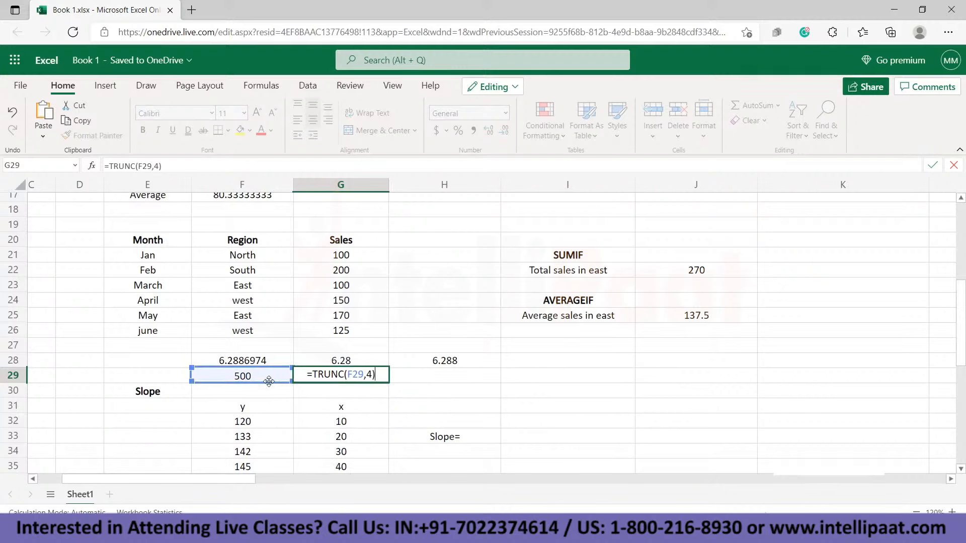
key("Return")
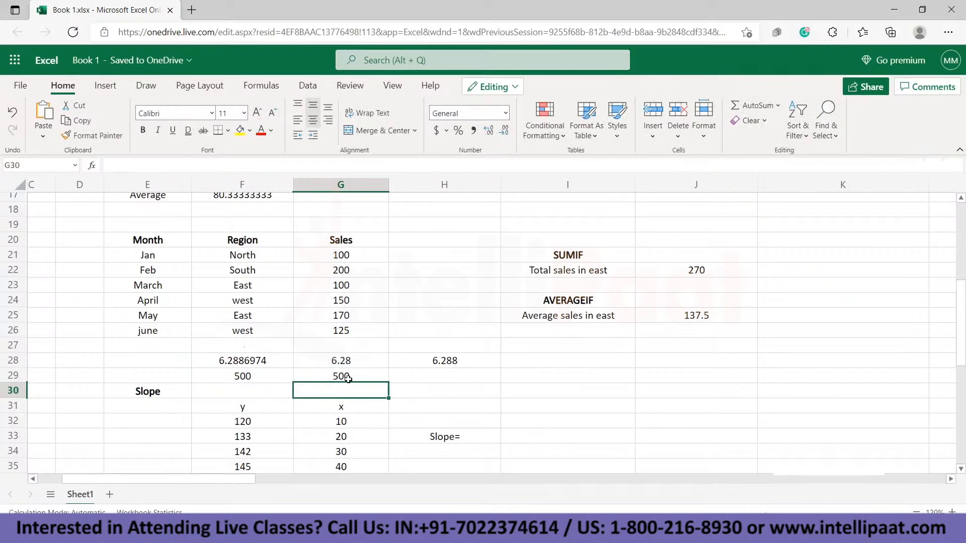
left_click(408, 378)
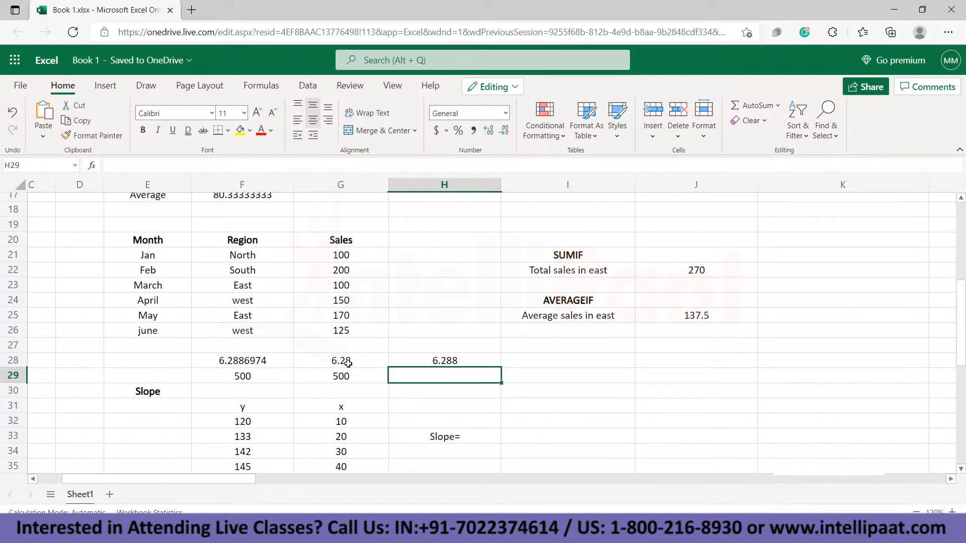
Enter =SLOPE(F32:F36,G32:G36) in I33 to calculate the slope of the y and x data
scroll(358, 363, "down", 1)
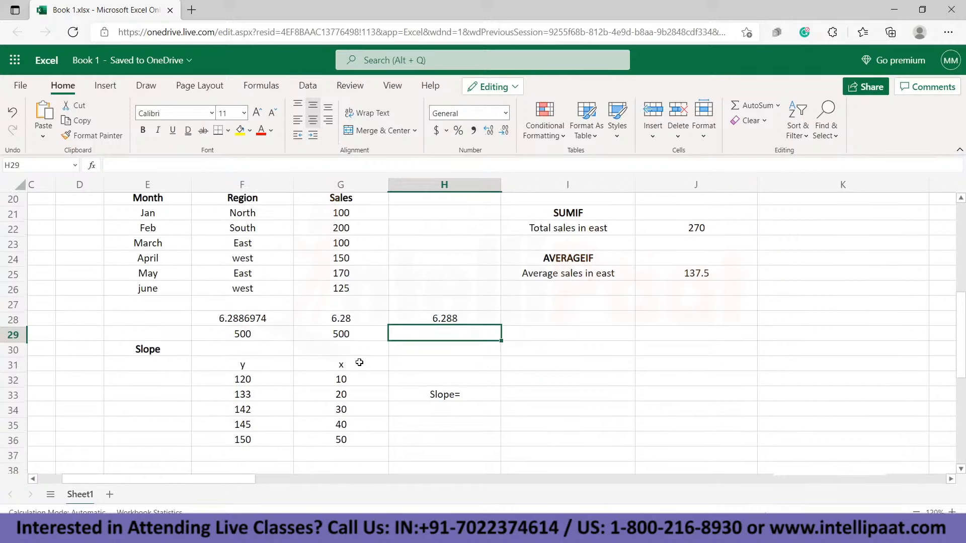
scroll(317, 402, "down", 1)
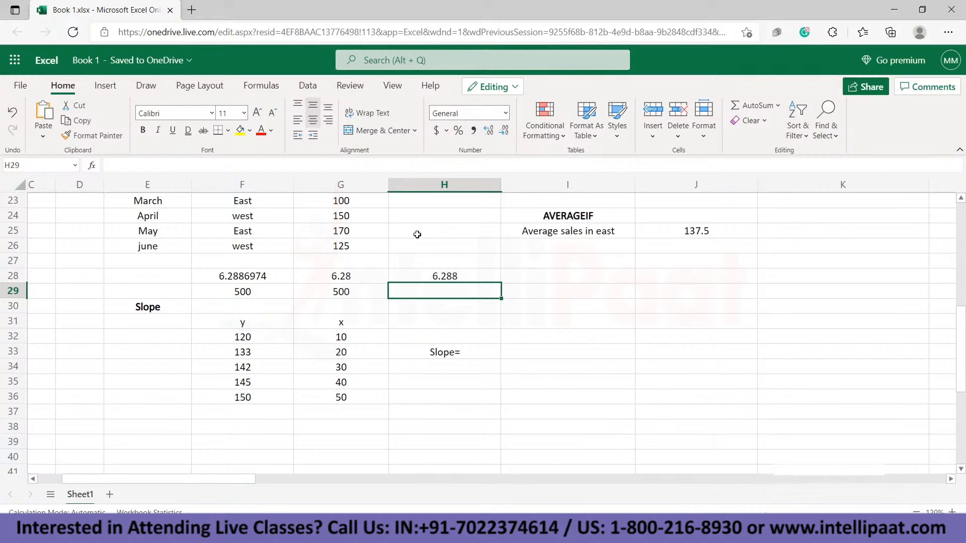
left_click(521, 354)
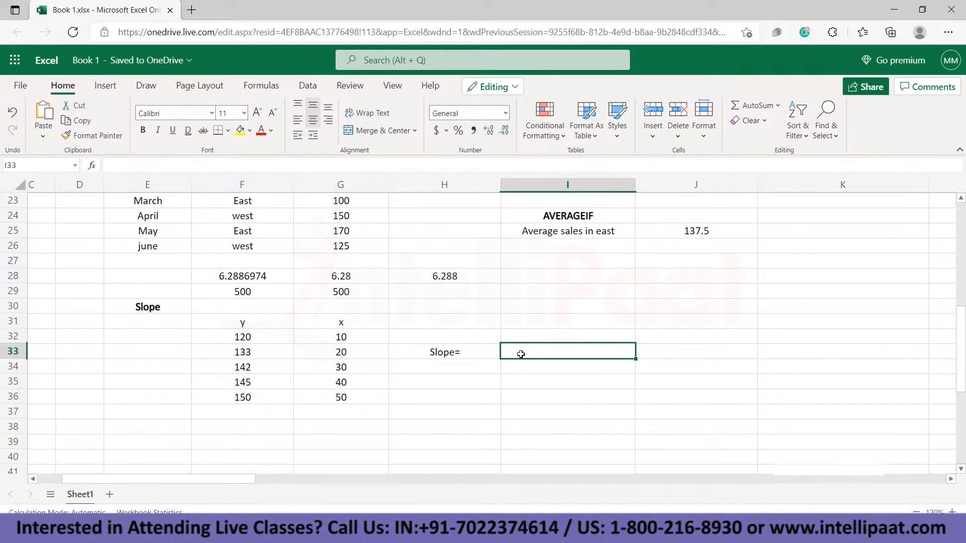
type("=slop")
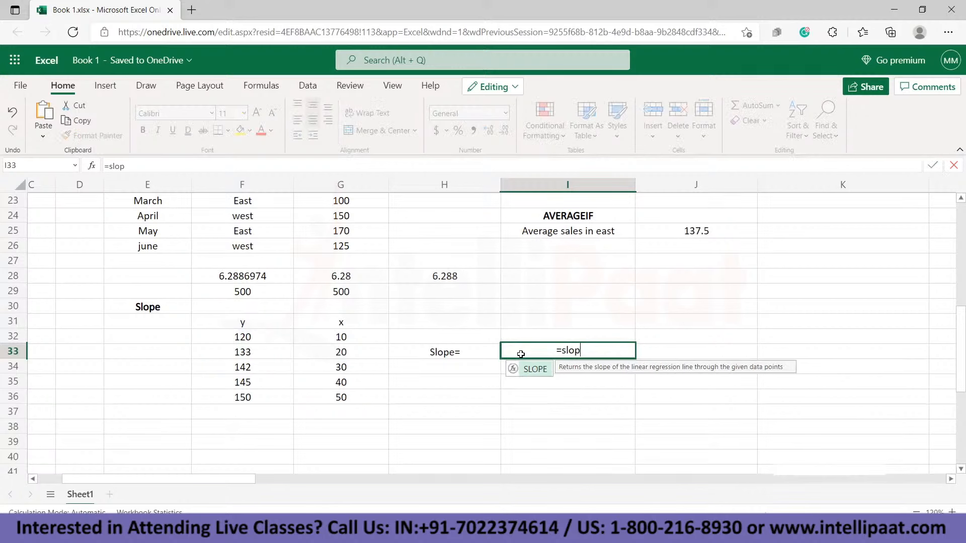
double_click(535, 370)
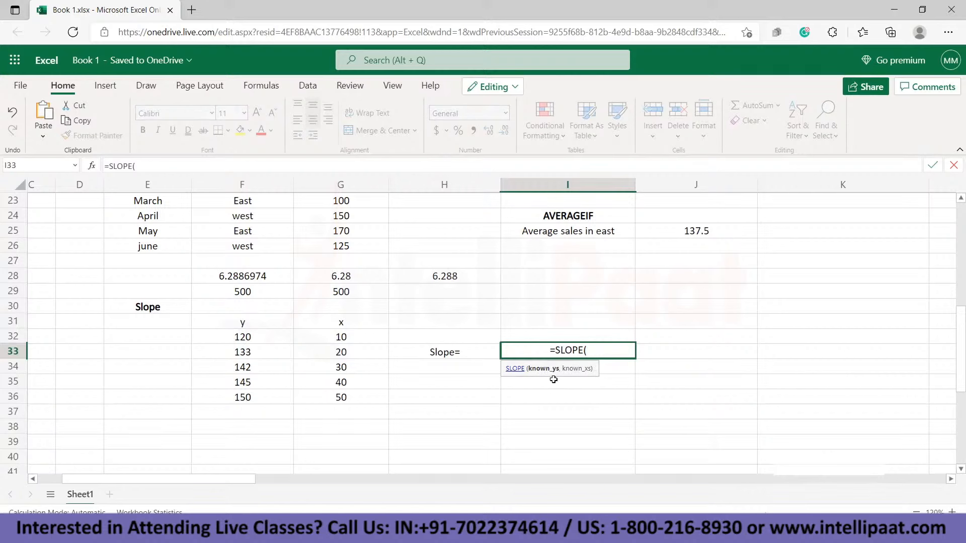
left_click_drag(225, 339, 242, 397)
type(",")
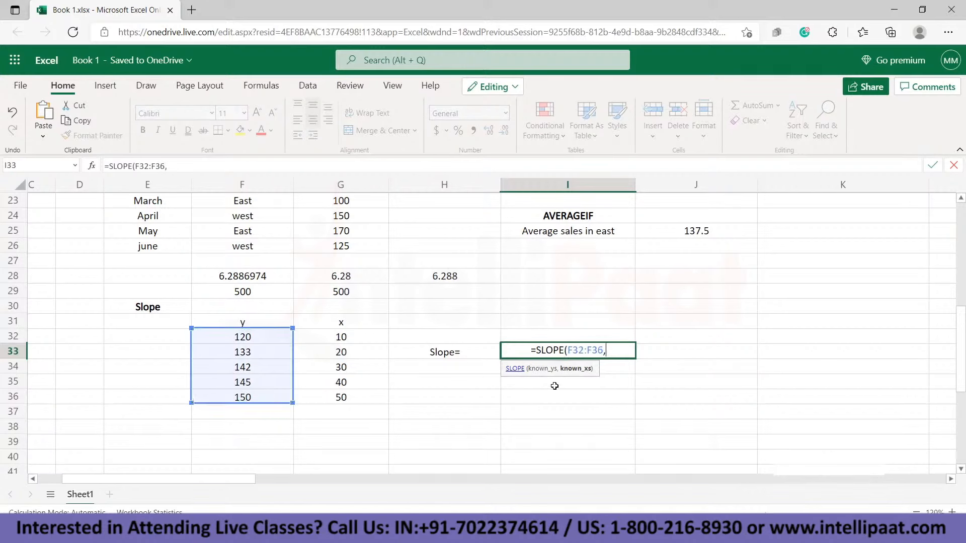
left_click_drag(344, 337, 345, 396)
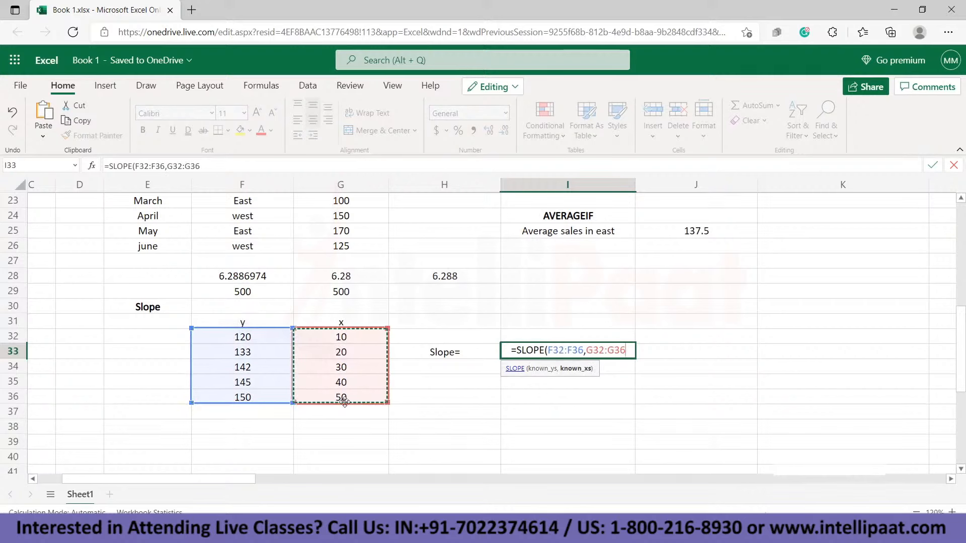
type(")")
key("Return")
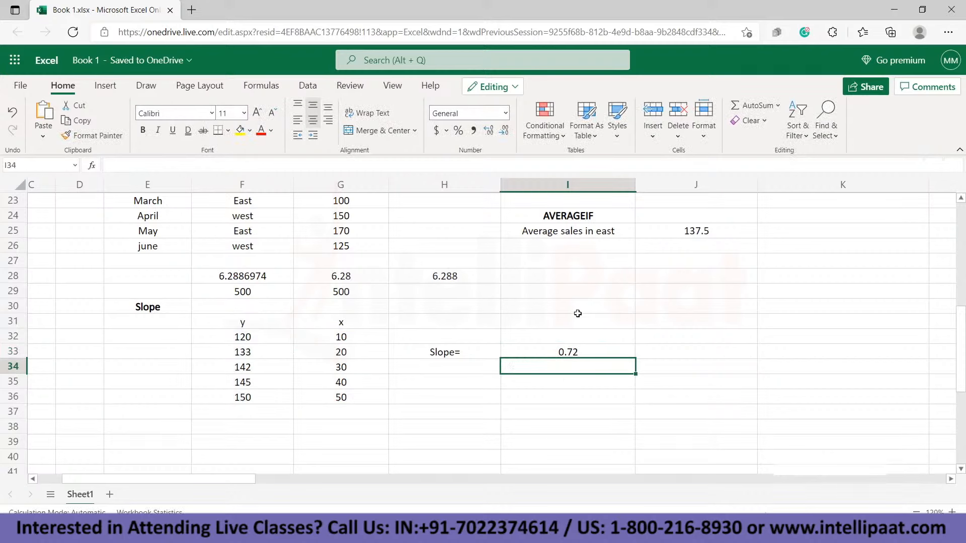
Check the MAX/MIN syntax on the next Maths and Statistics slide in PowerPoint, and return to the Excel workbook
scroll(423, 384, "up", 3)
scroll(423, 385, "up", 3)
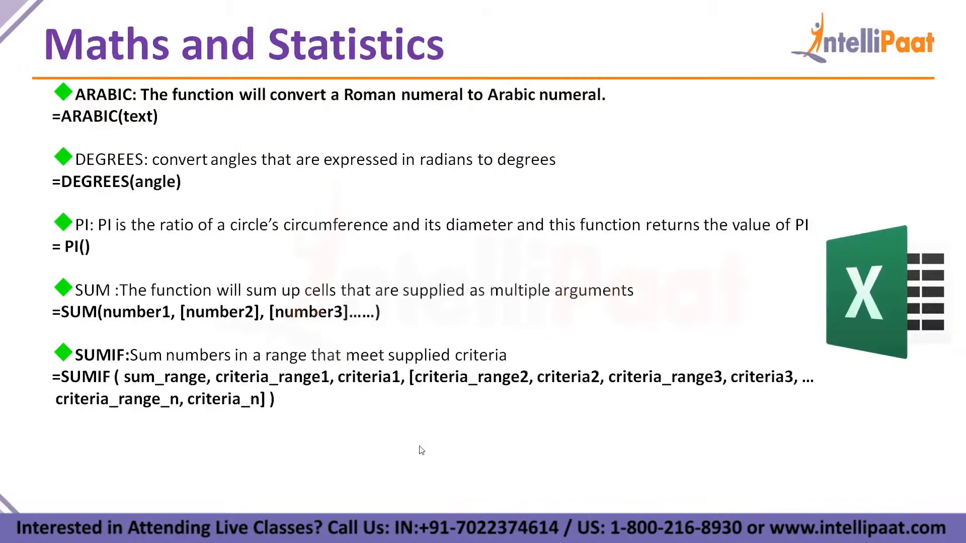
key("Right")
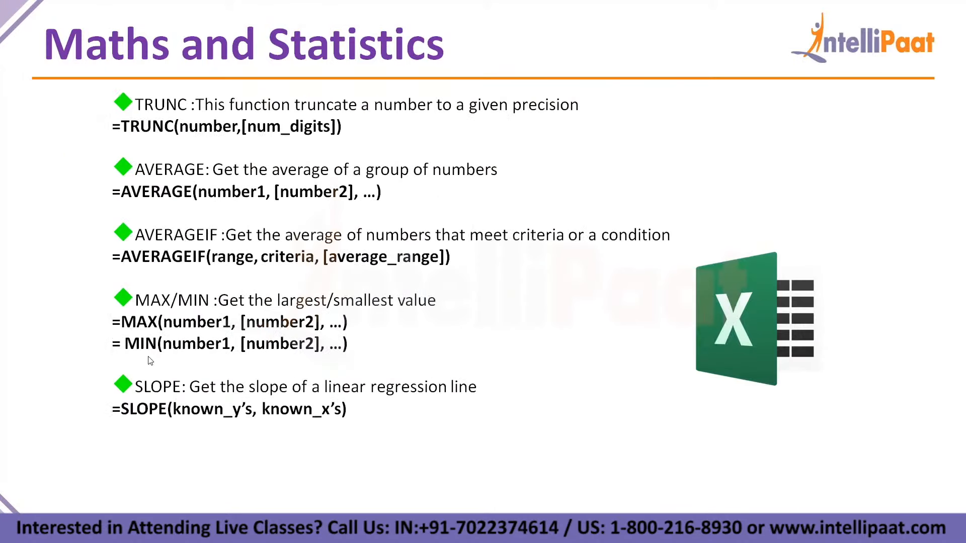
key("alt+Tab")
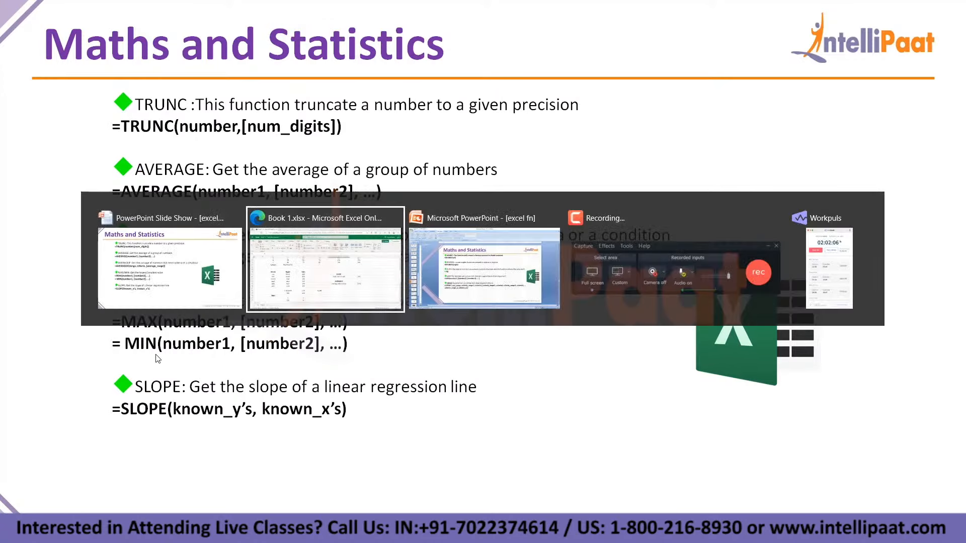
Clear the Average label and its result in E17:F17, and enter the label MAx in E17
scroll(189, 376, "up", 3)
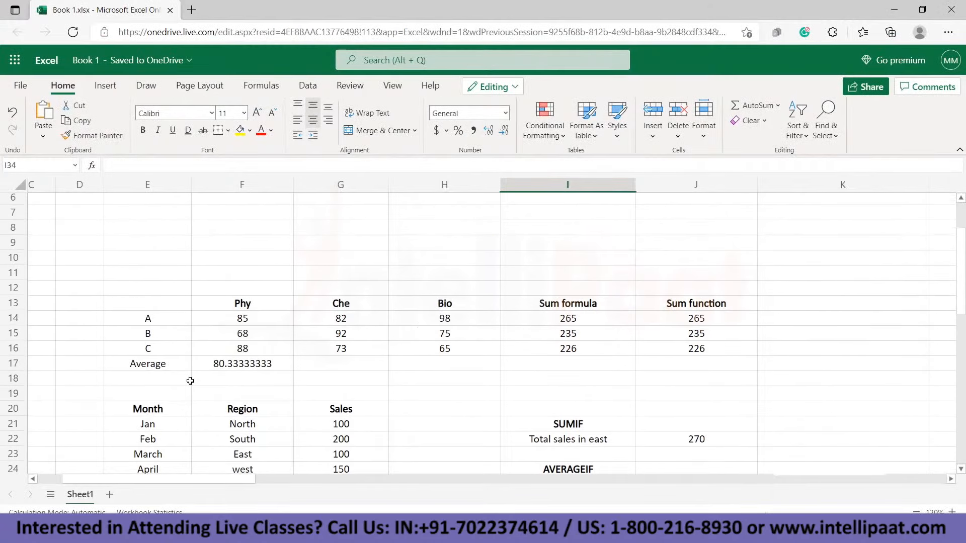
left_click(229, 321)
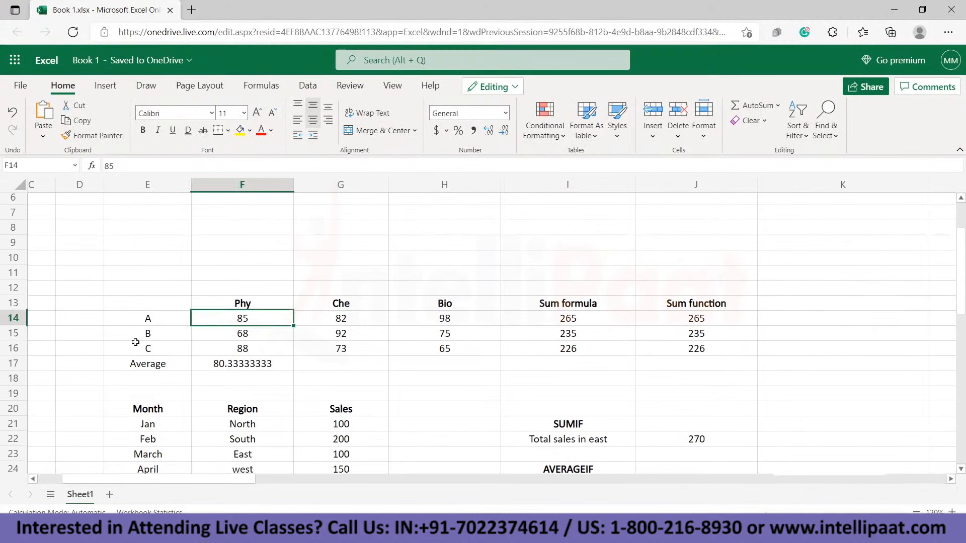
left_click_drag(126, 364, 228, 363)
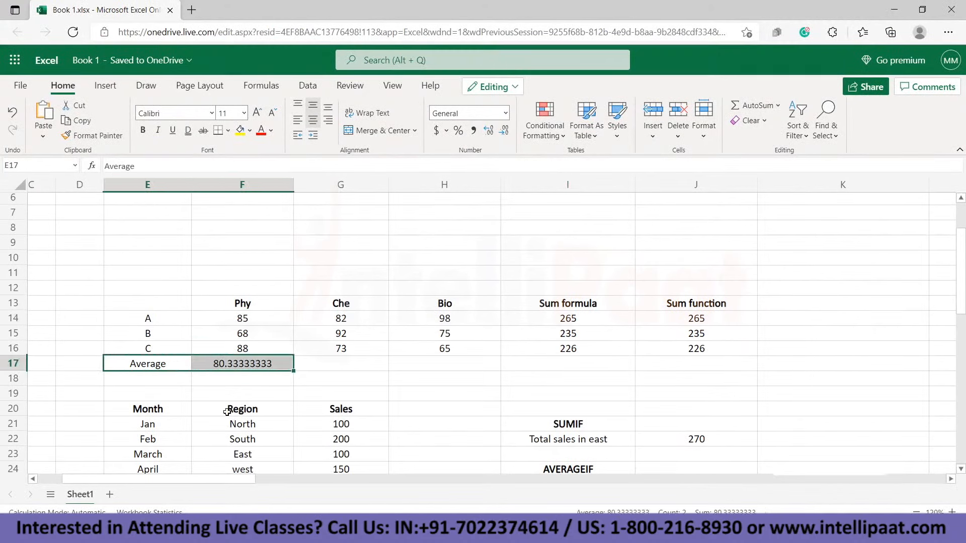
key("Delete")
left_click(180, 367)
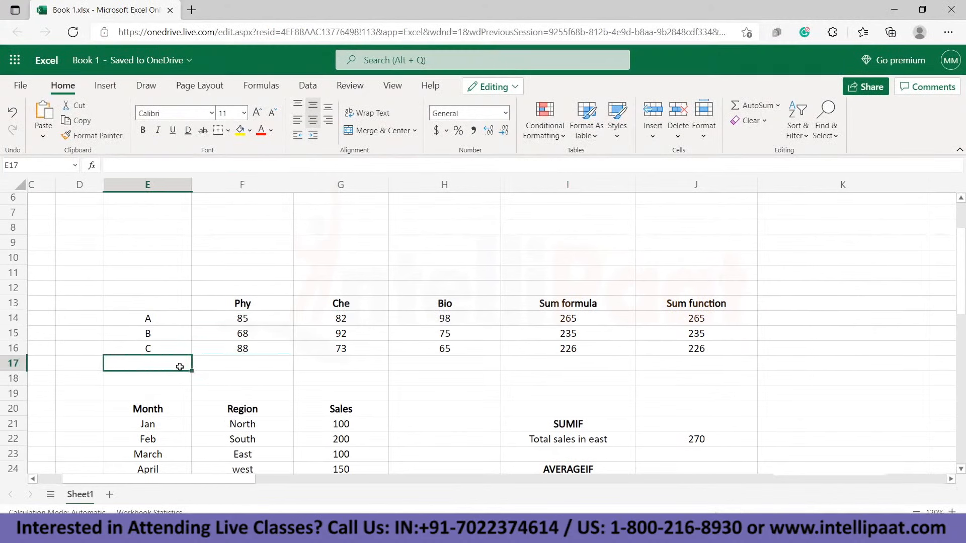
type("MAN")
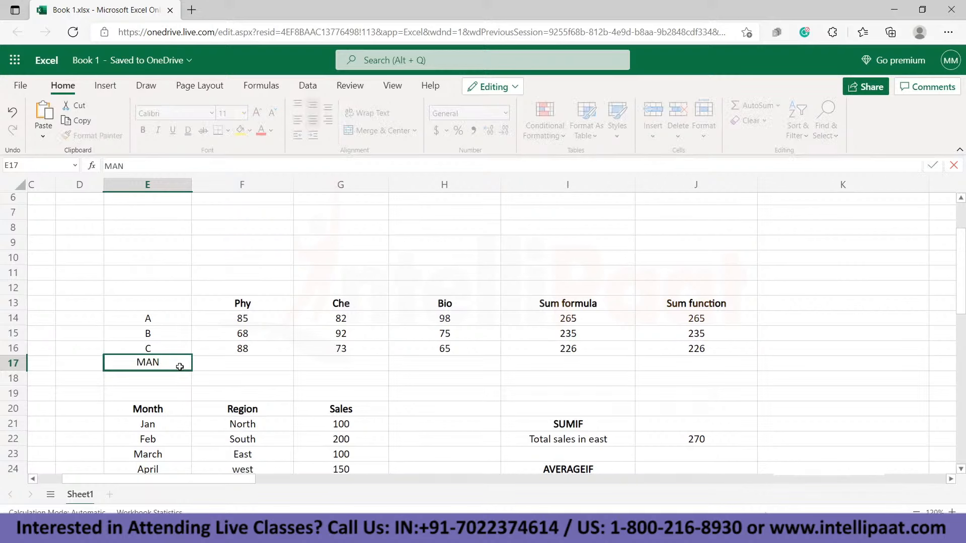
key("BackSpace")
type("x")
Enter =MAX(F14:F16) in F17 to find the highest Phy mark
left_click(219, 361)
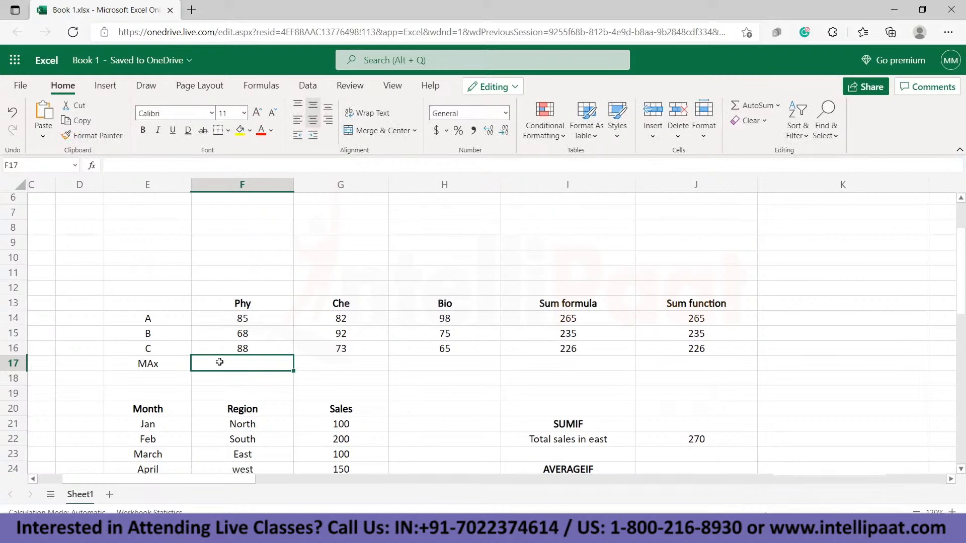
type("=MA")
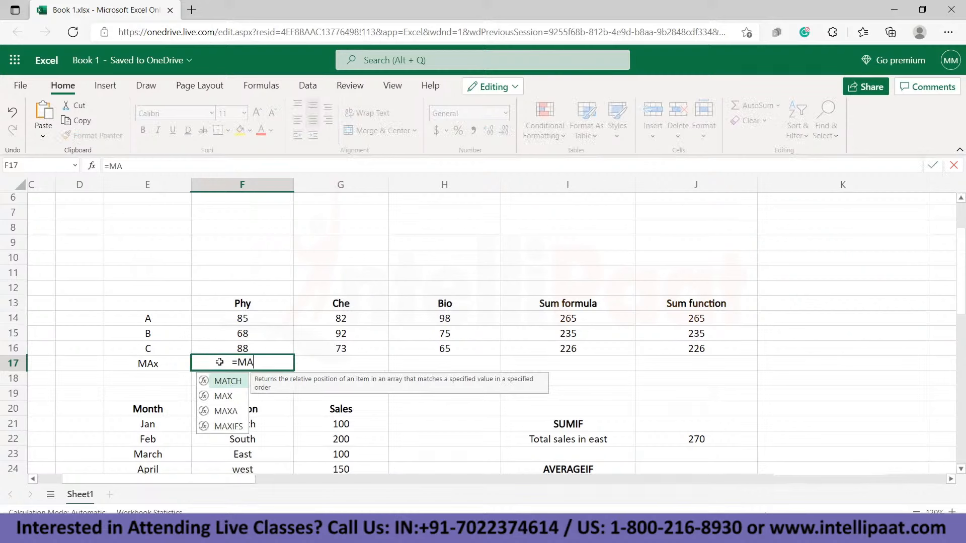
type("X")
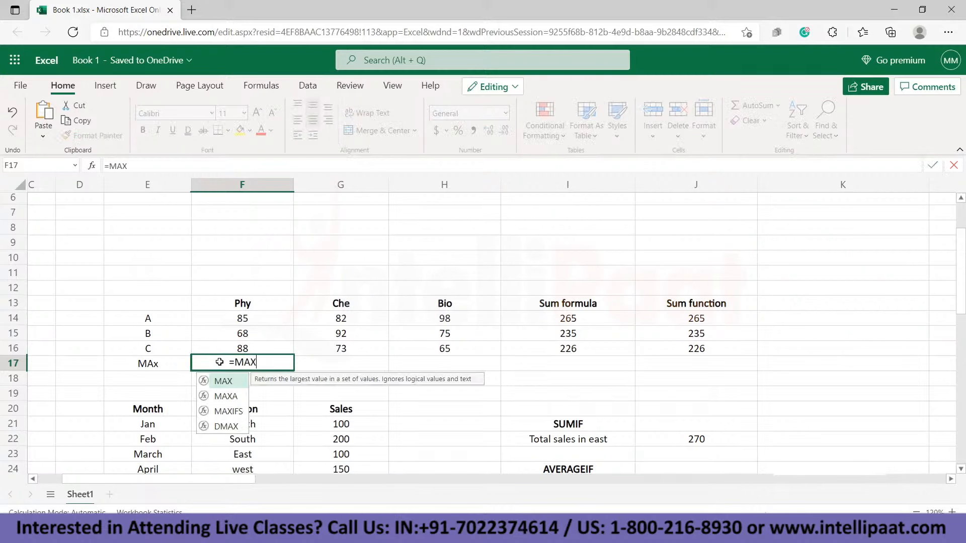
double_click(236, 388)
left_click_drag(235, 320, 243, 349)
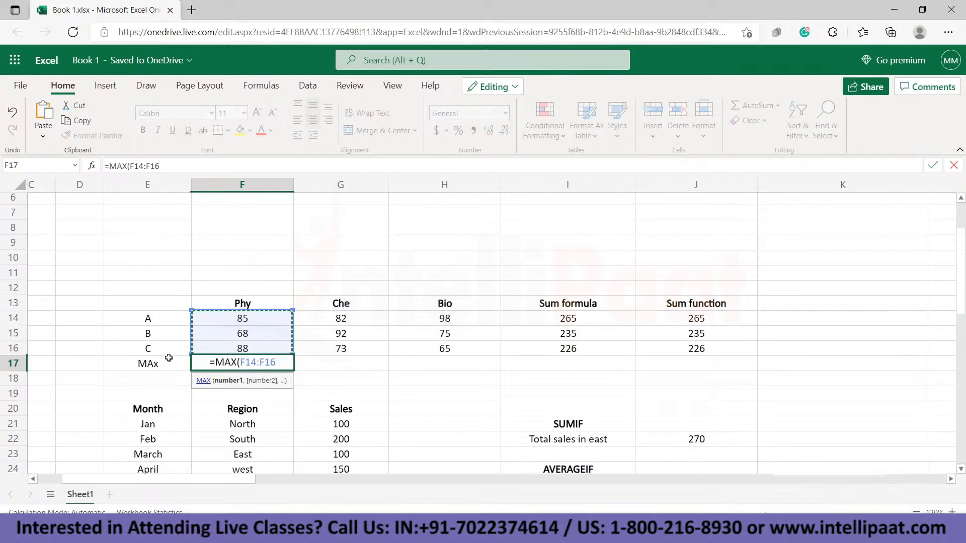
type(")")
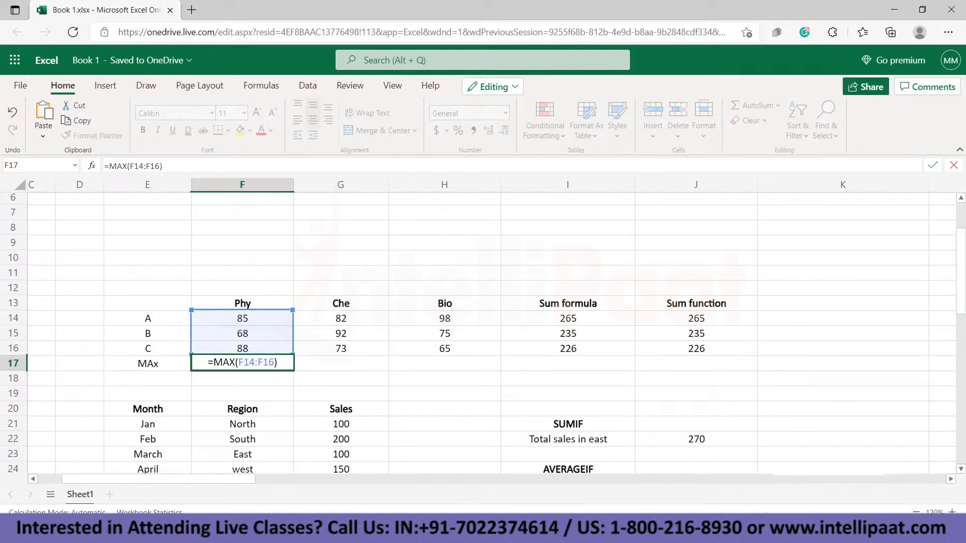
key("Return")
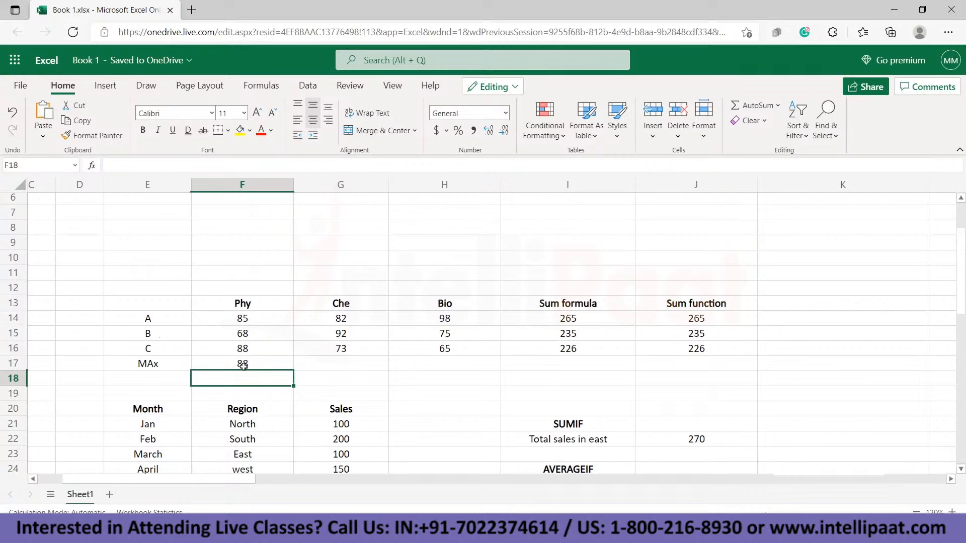
Enter the label MIN in E18 and the formula =MIN(F14,F15,F16) in F18 to find the lowest Phy mark
left_click(168, 379)
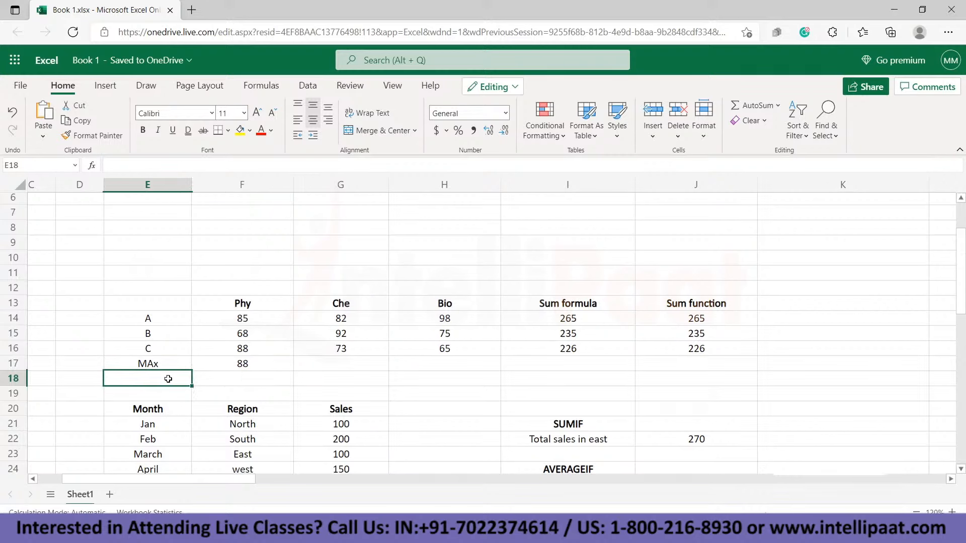
type("MIN")
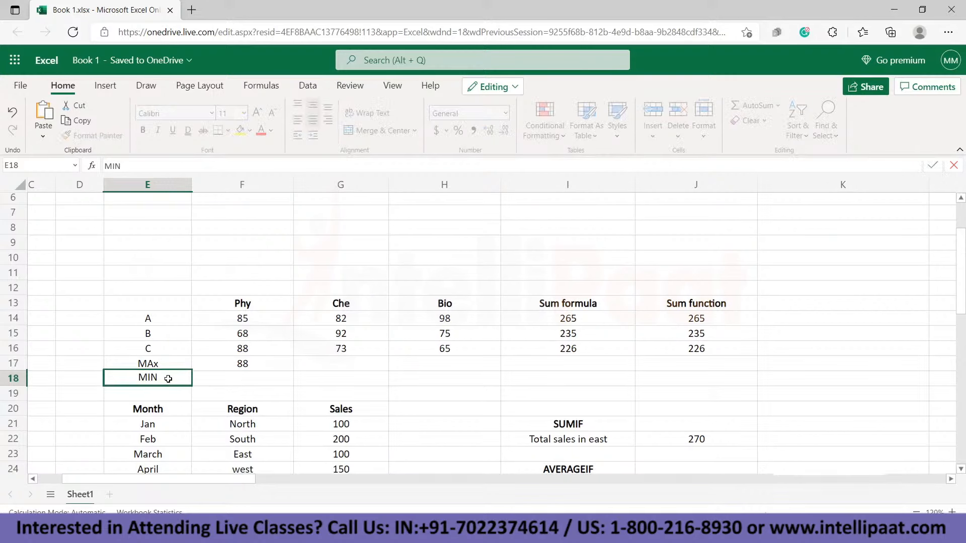
left_click(249, 380)
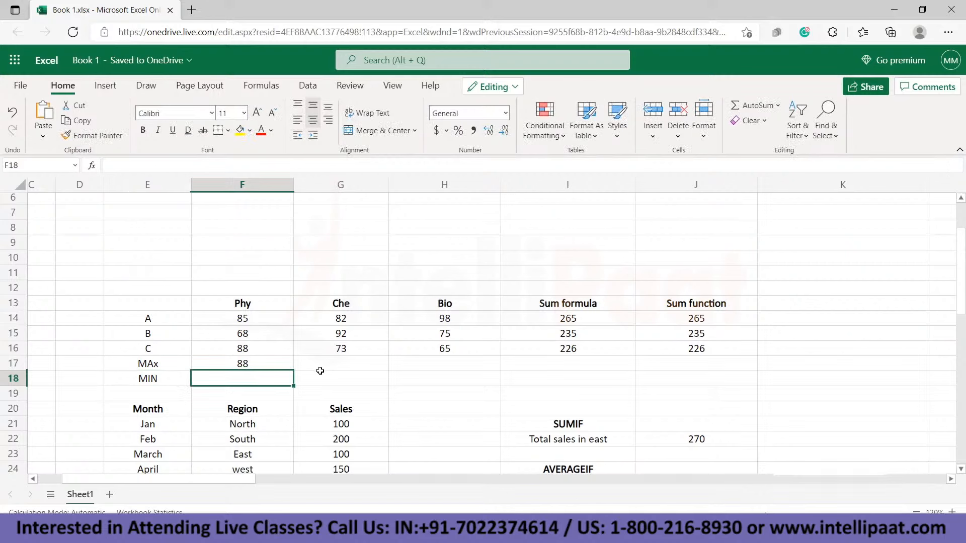
type("=MIN")
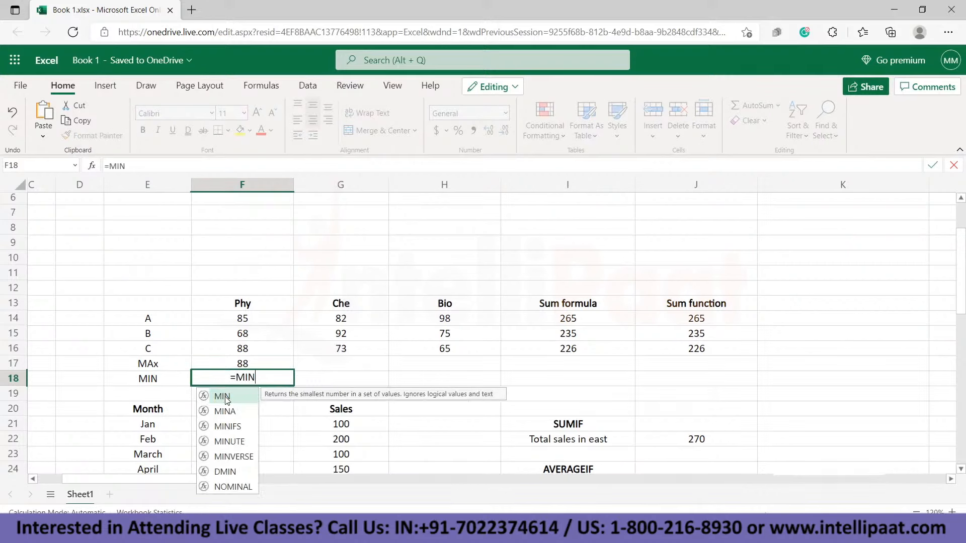
double_click(224, 397)
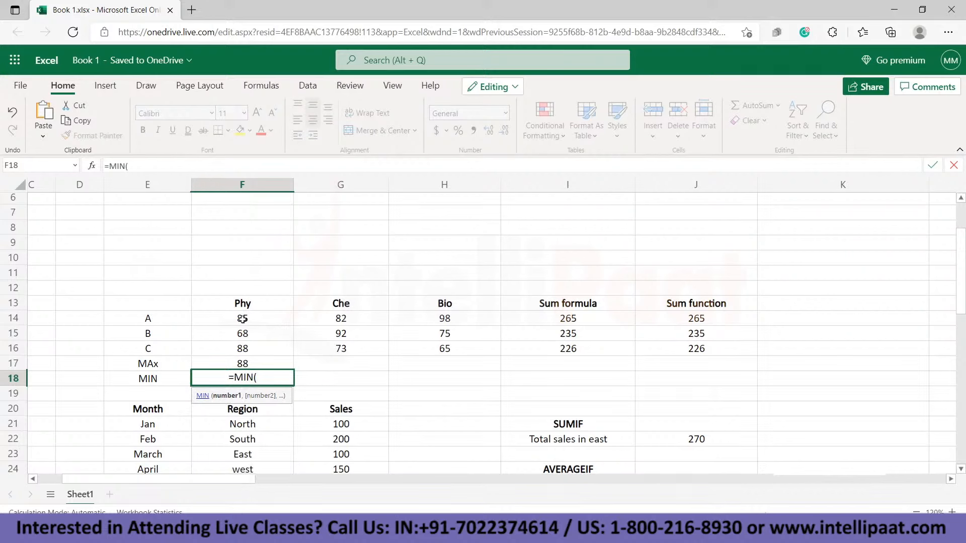
left_click(242, 319)
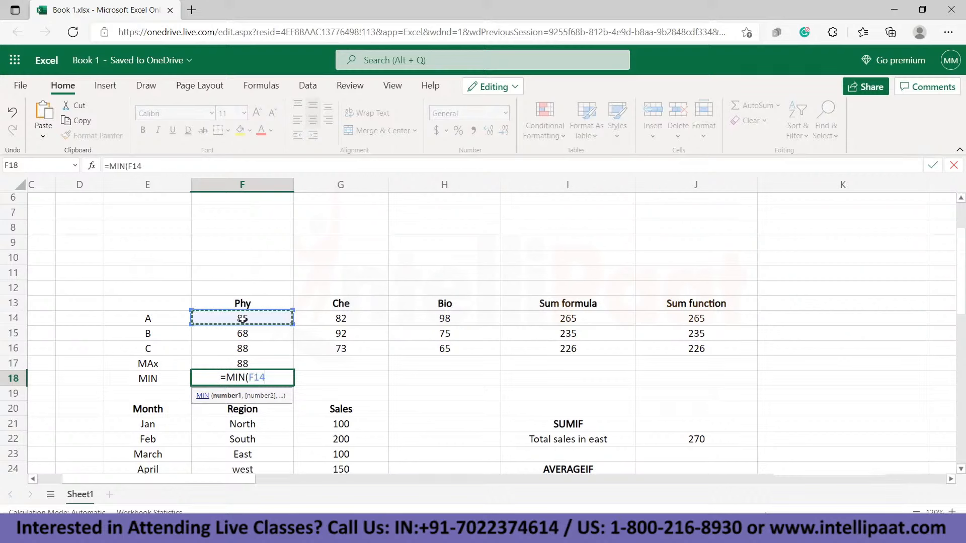
type(",")
left_click(250, 334)
type(",")
left_click(253, 348)
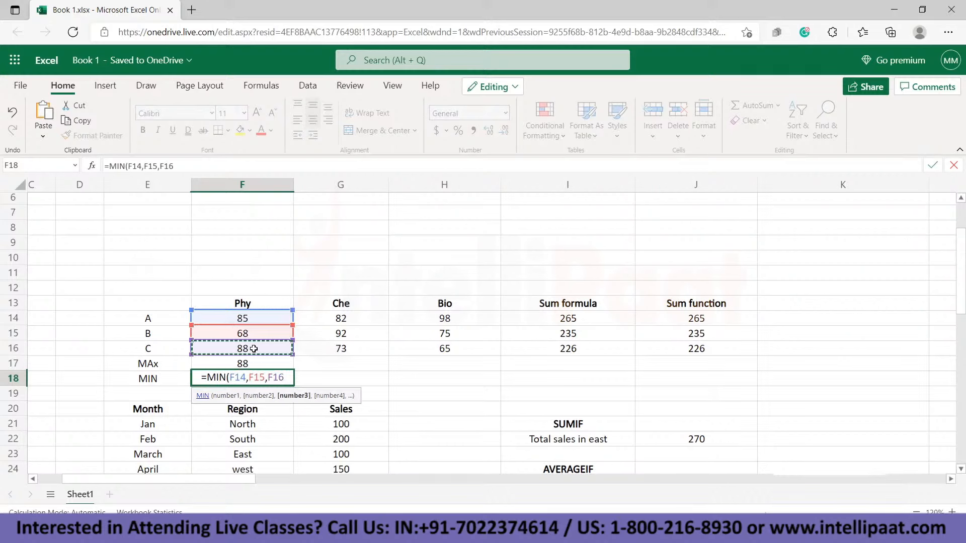
type(")")
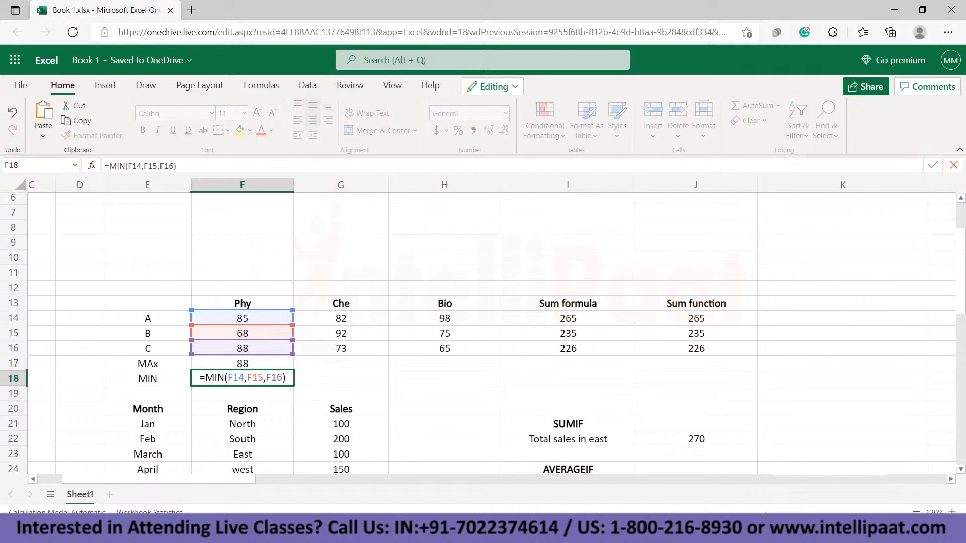
key("Return")
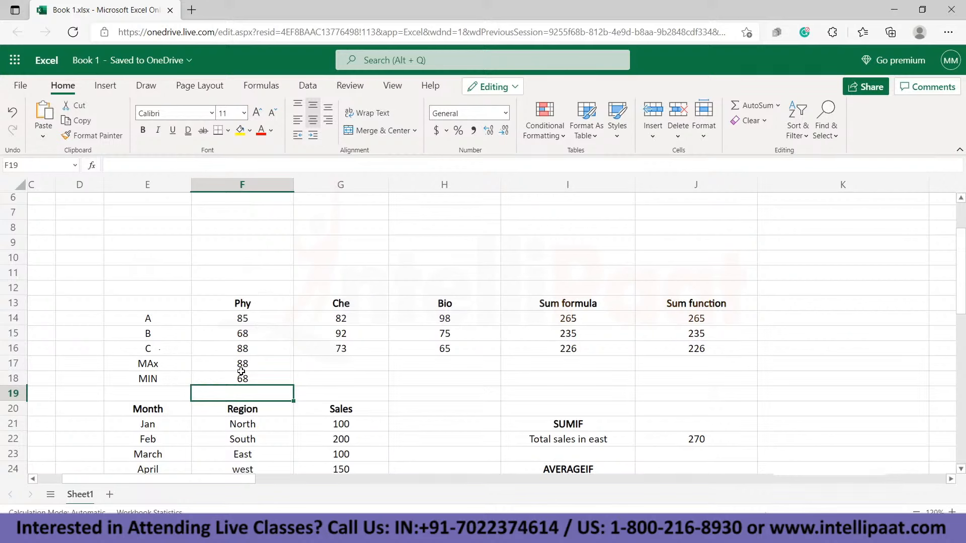
Check the CONCATENATE, LEFT/RIGHT, LOWER/UPPER and PROPER syntax on the Texts slide in PowerPoint, and switch to the Excel workbook with the text sample data
left_click(371, 375)
scroll(122, 411, "down", 2)
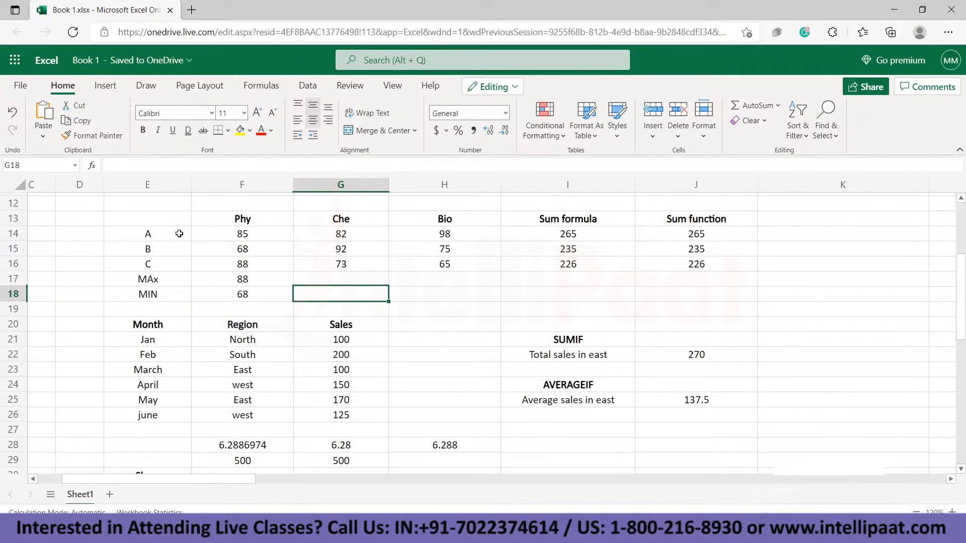
scroll(242, 316, "down", 1)
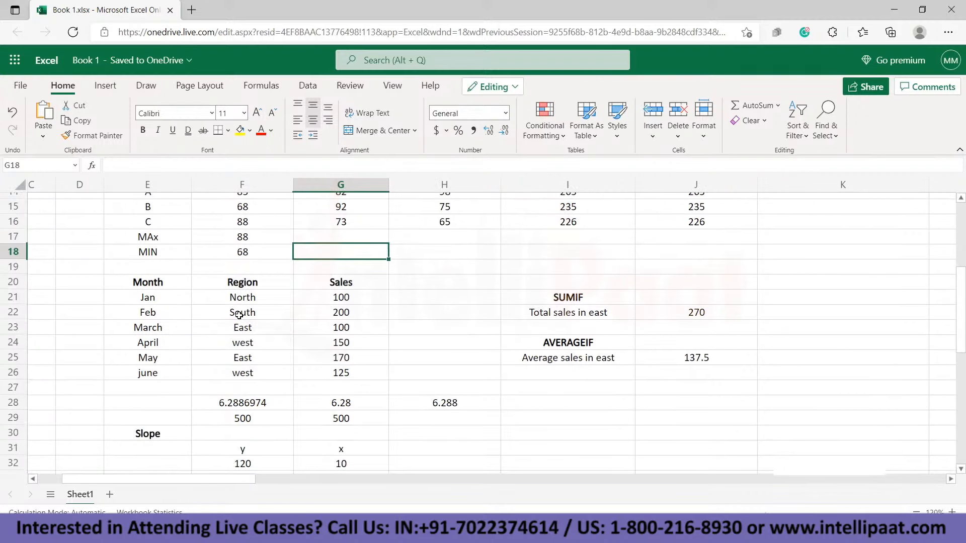
scroll(239, 315, "down", 2)
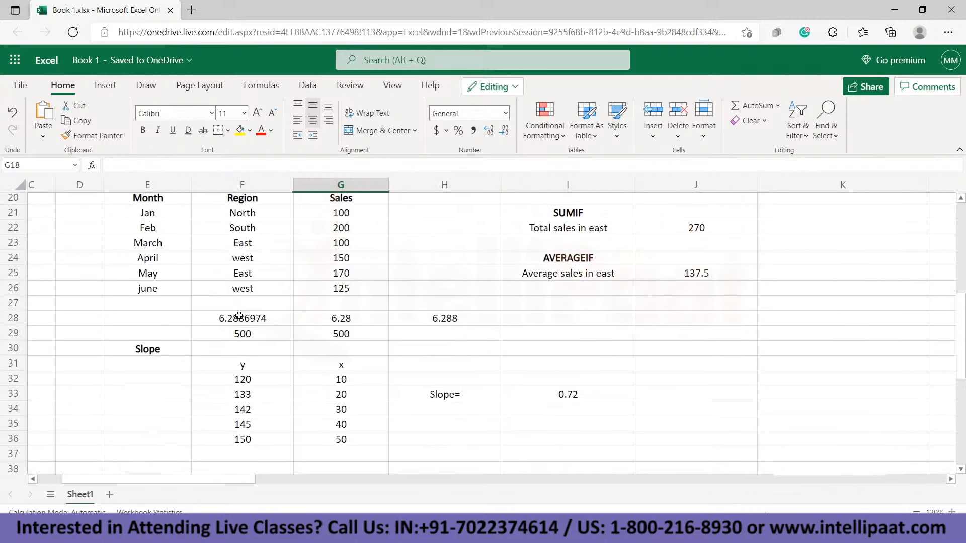
key("alt+Tab")
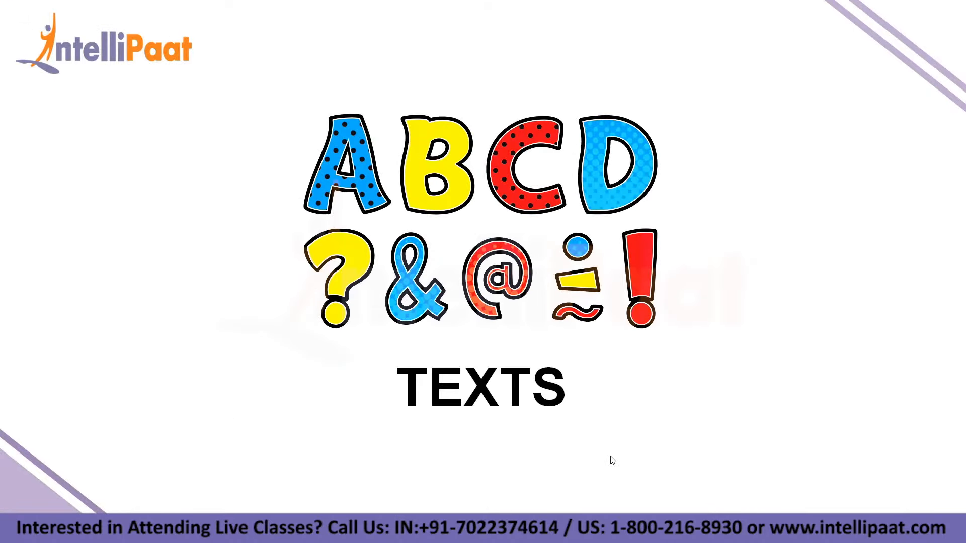
left_click(613, 460)
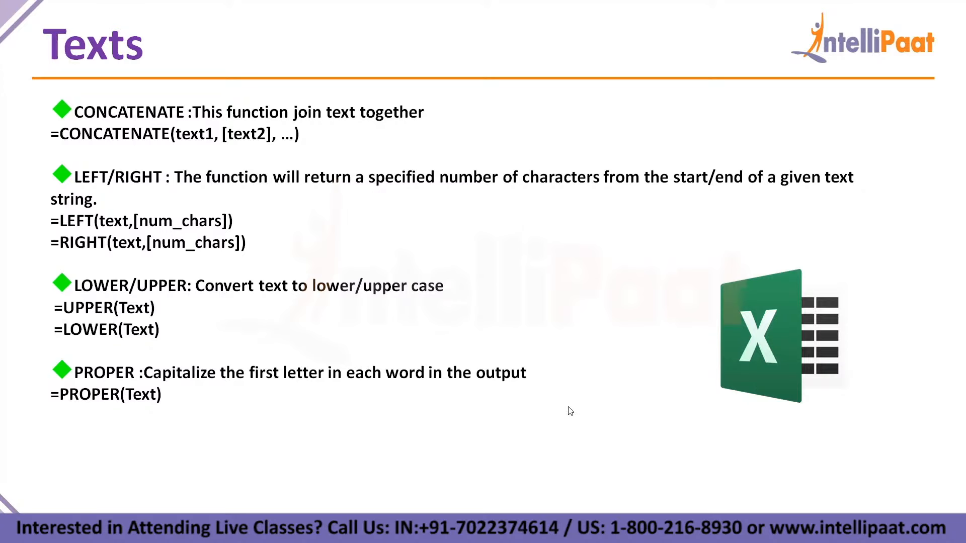
key("alt+Tab")
key("alt+Tab")
key("alt+Tab")
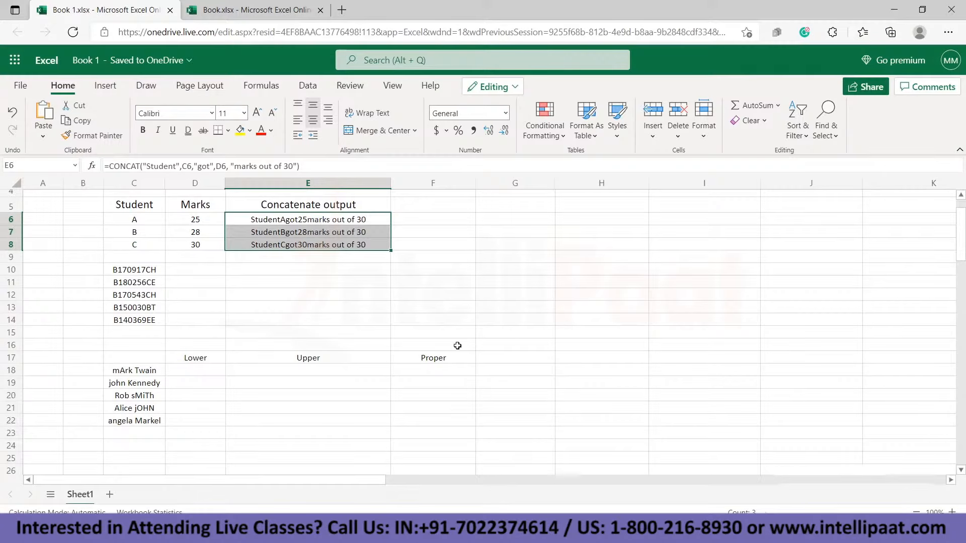
Clear the old concatenate outputs in E6:E9 and start a CONCAT formula in E6 with the text "Student"
left_click_drag(329, 219, 338, 255)
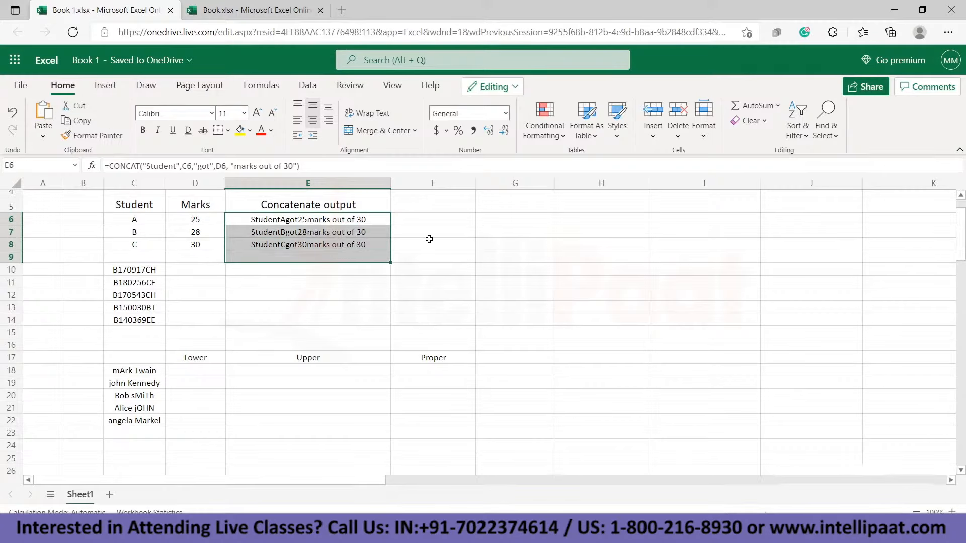
key("Delete")
left_click(284, 221)
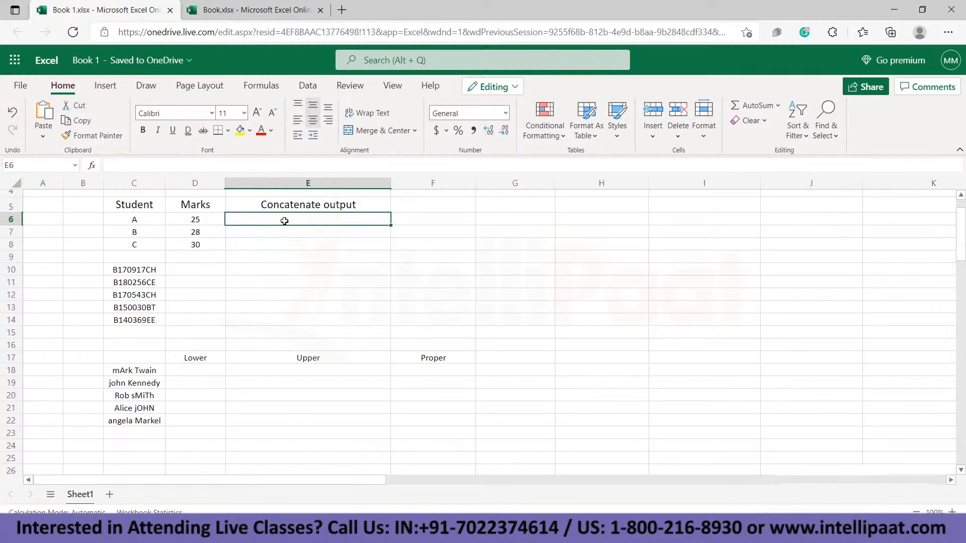
type("=")
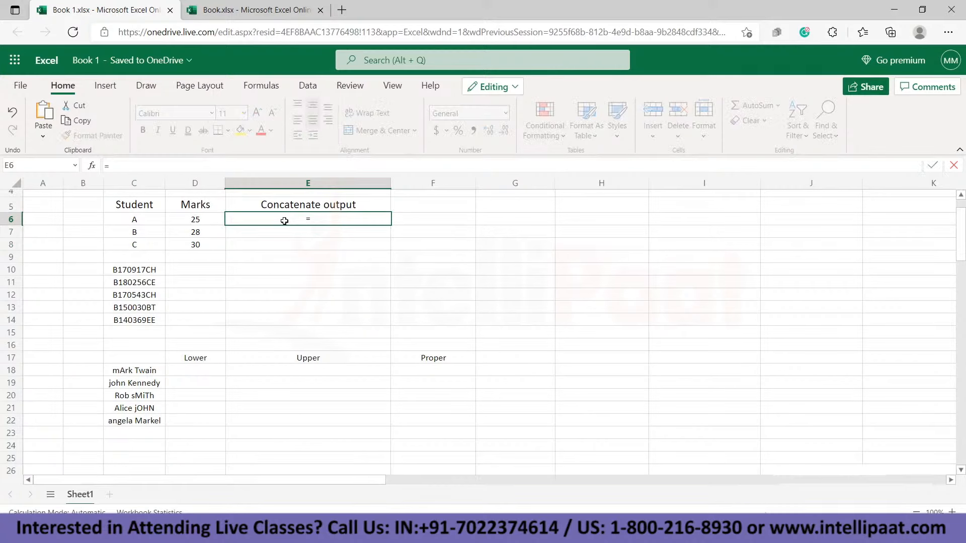
type("Con")
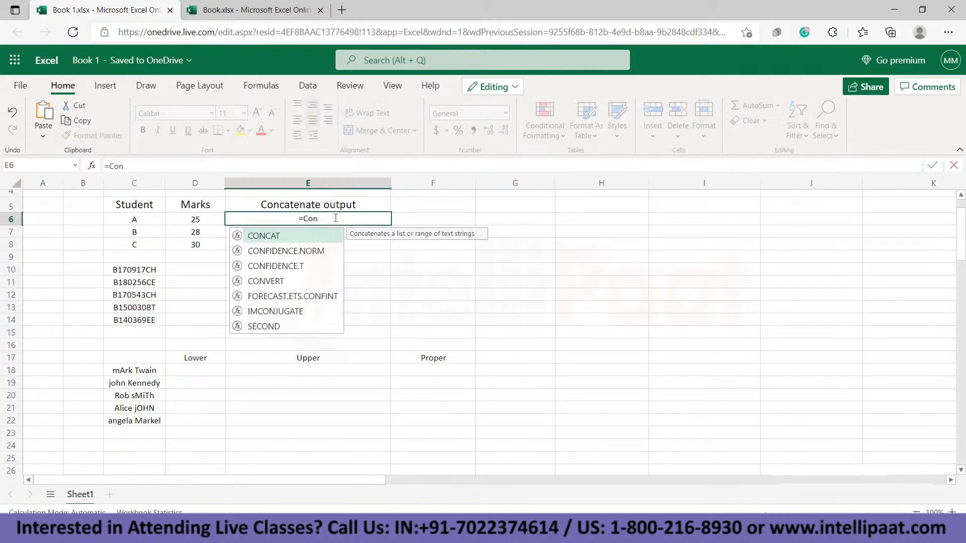
double_click(297, 237)
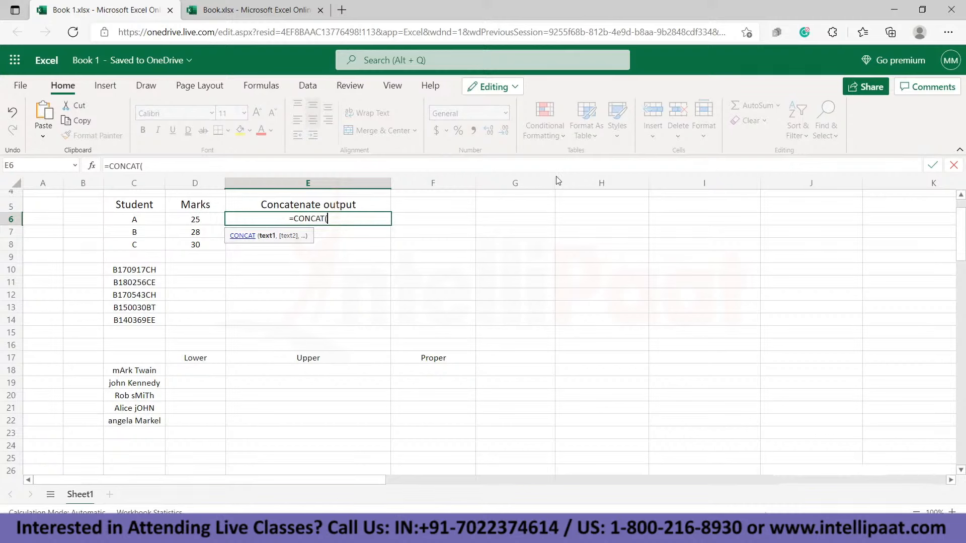
type("\"Student\",")
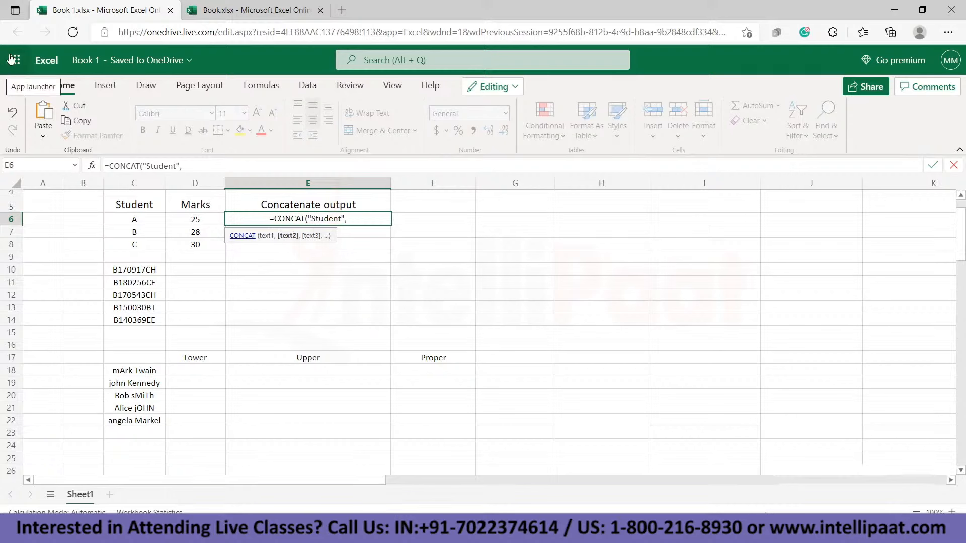
Add the student cell C6, the text " got " and the marks cell D6 as the next CONCAT arguments
left_click(133, 222)
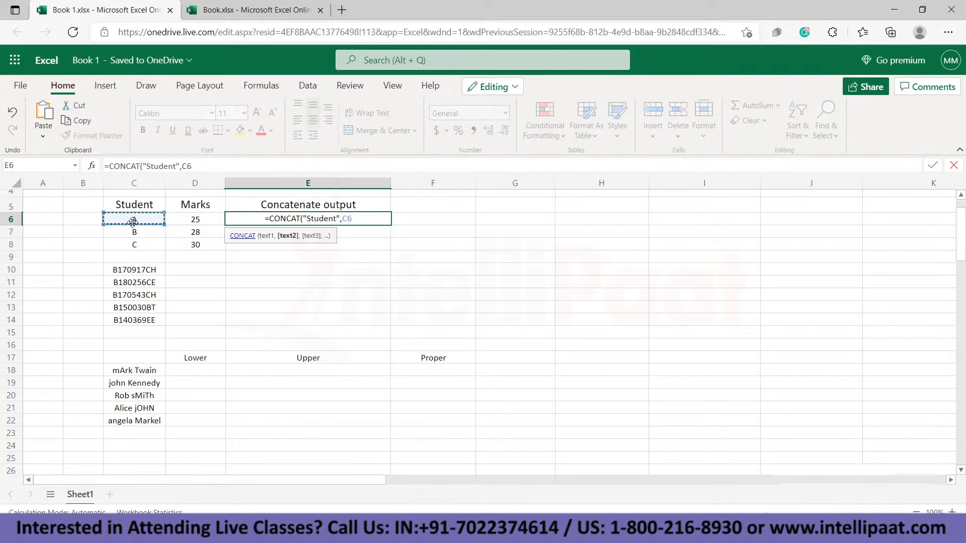
type(",")
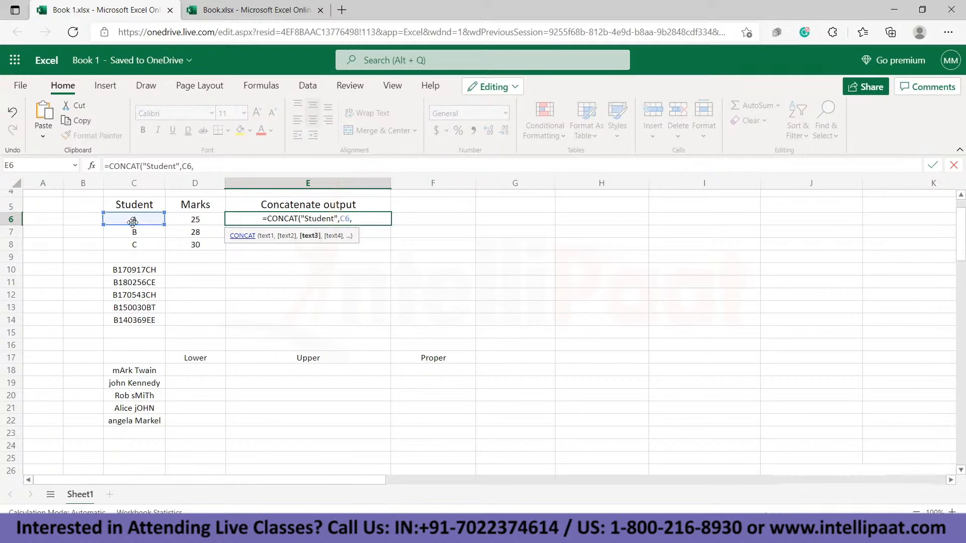
type(" \" got")
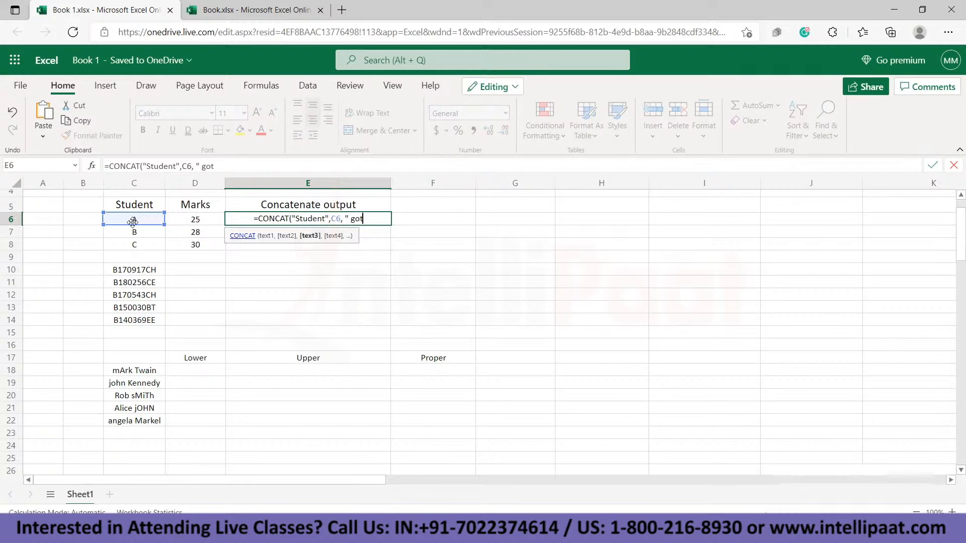
type(" \"")
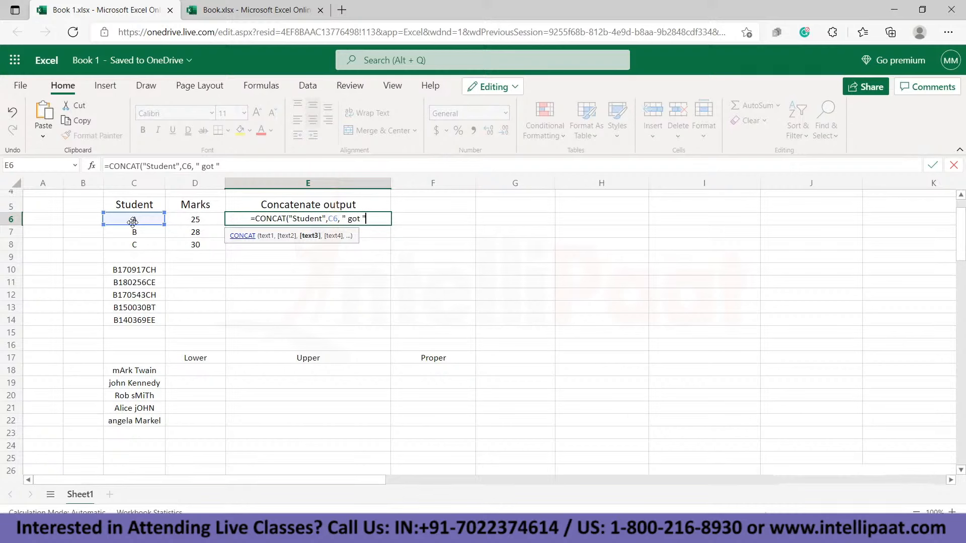
type(",")
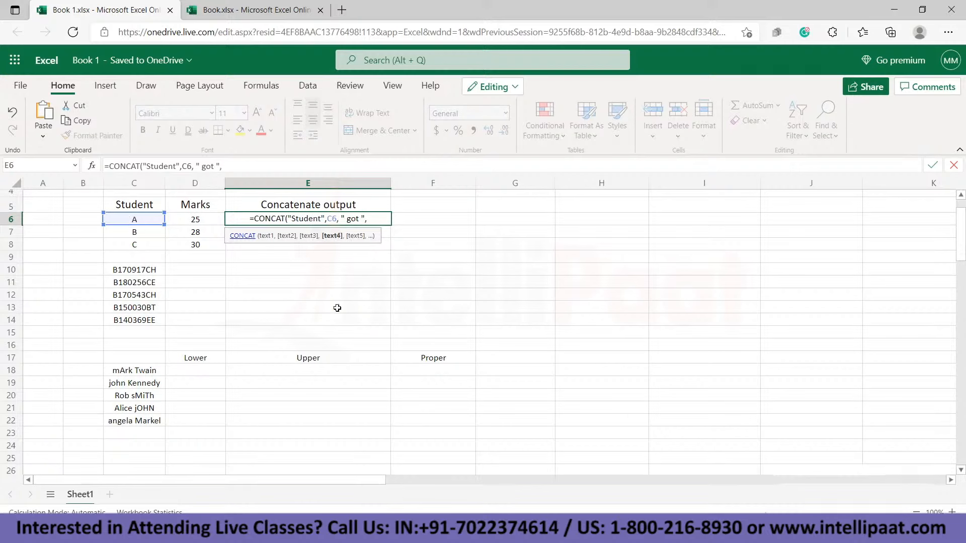
left_click(187, 220)
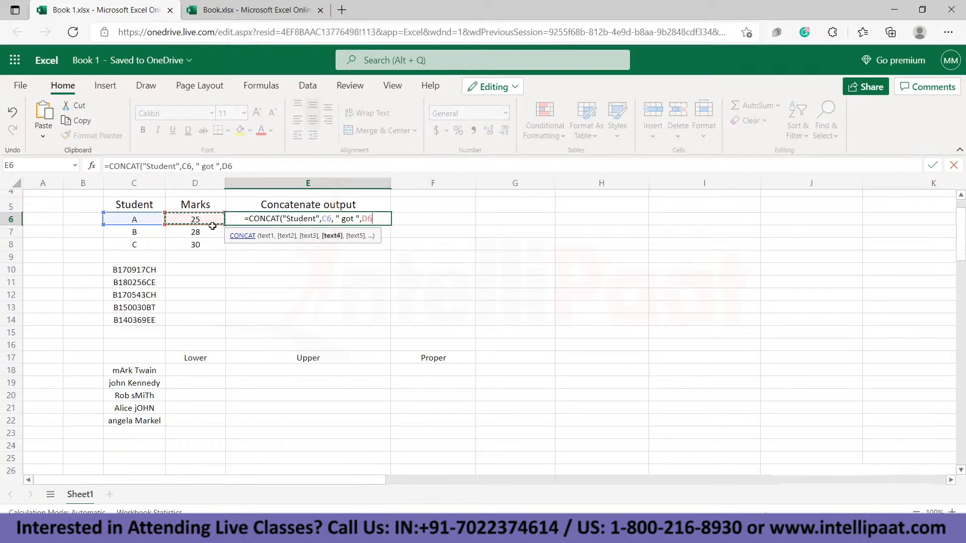
Complete the CONCAT formula in E6 with the text " marks out of 30 " and fill it down to E8
type(",\"")
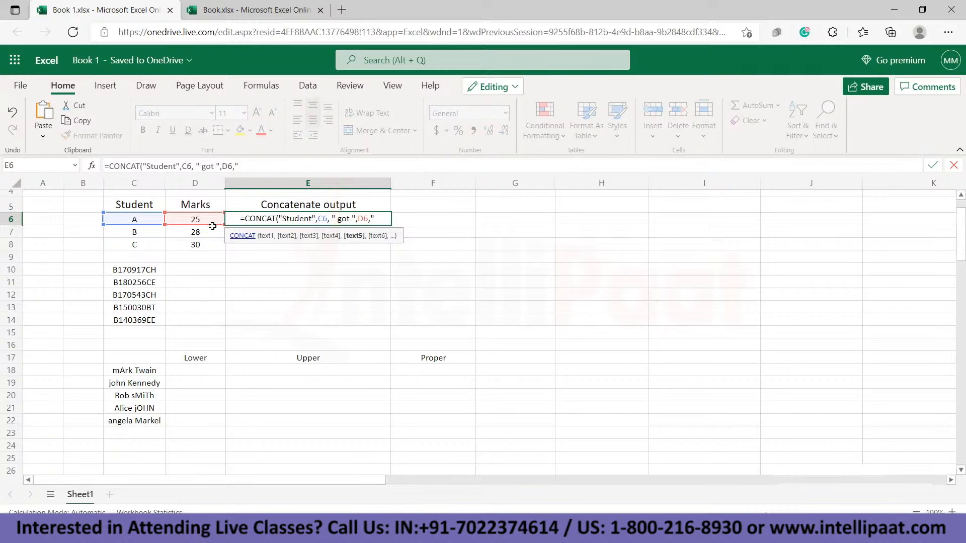
type("marks")
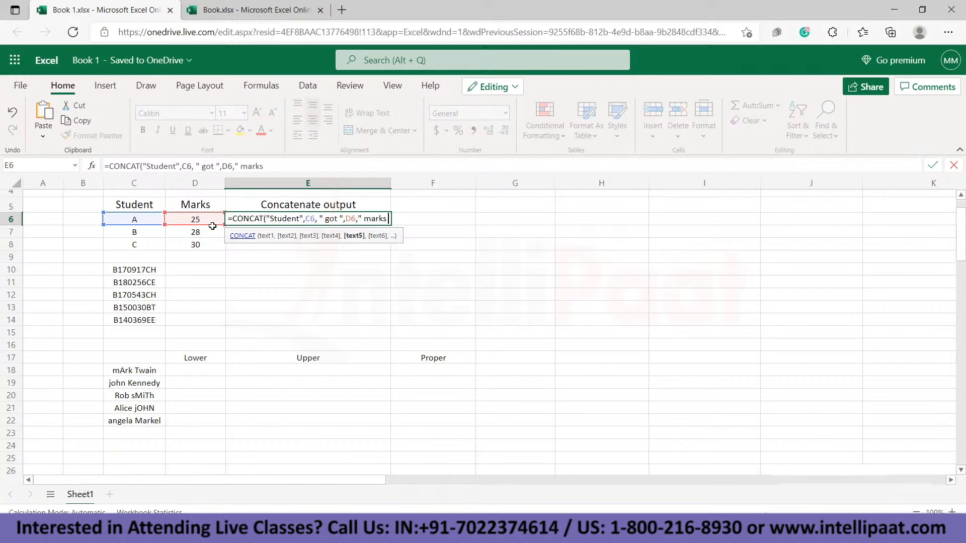
type(" out of ")
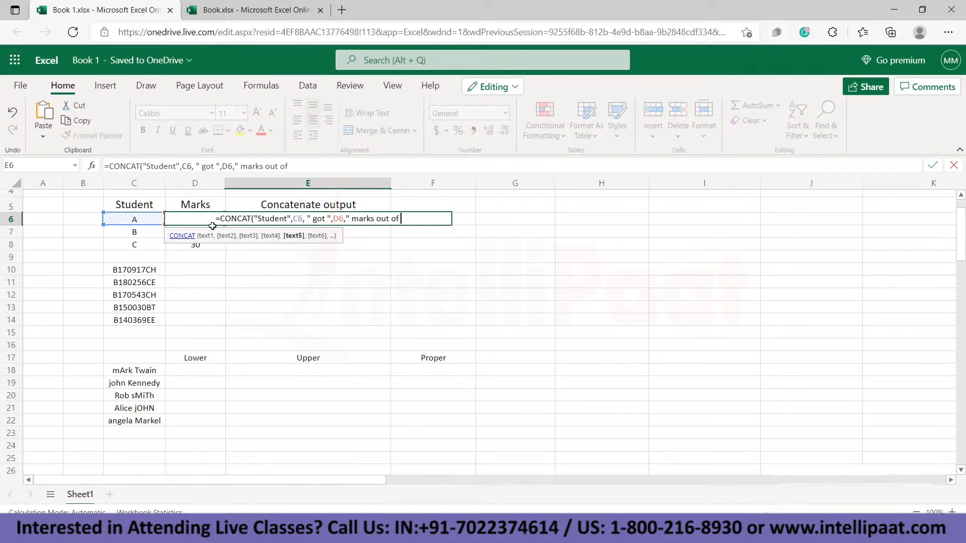
type("30")
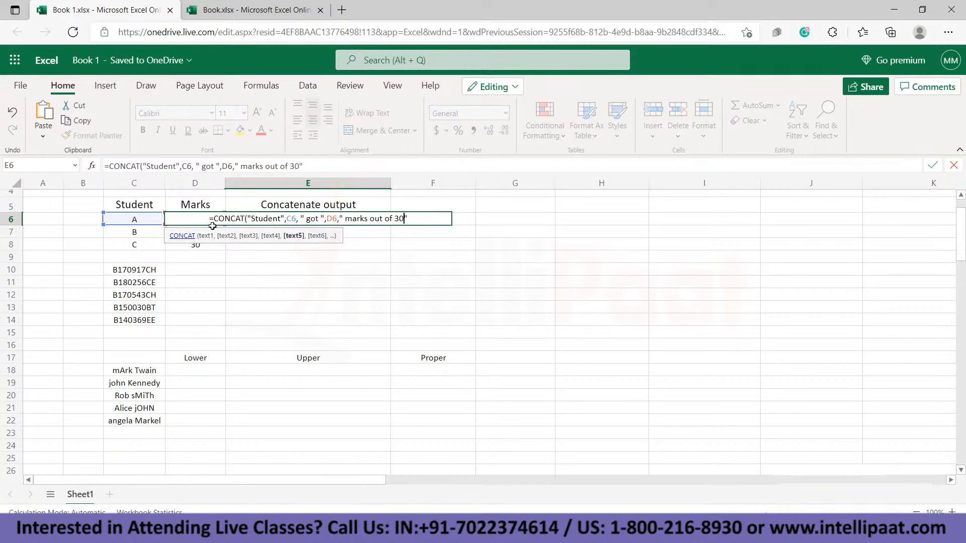
type(" \"")
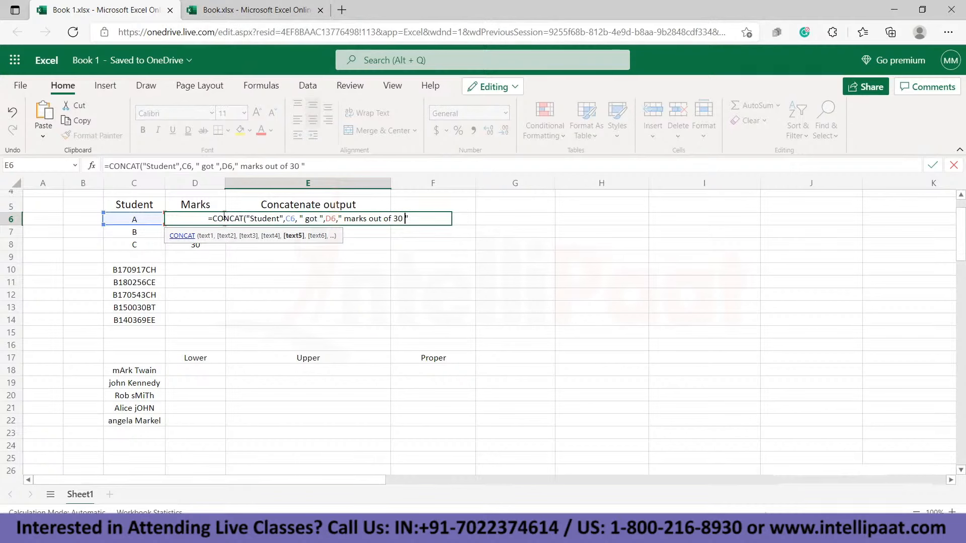
left_click(406, 225)
key("Return")
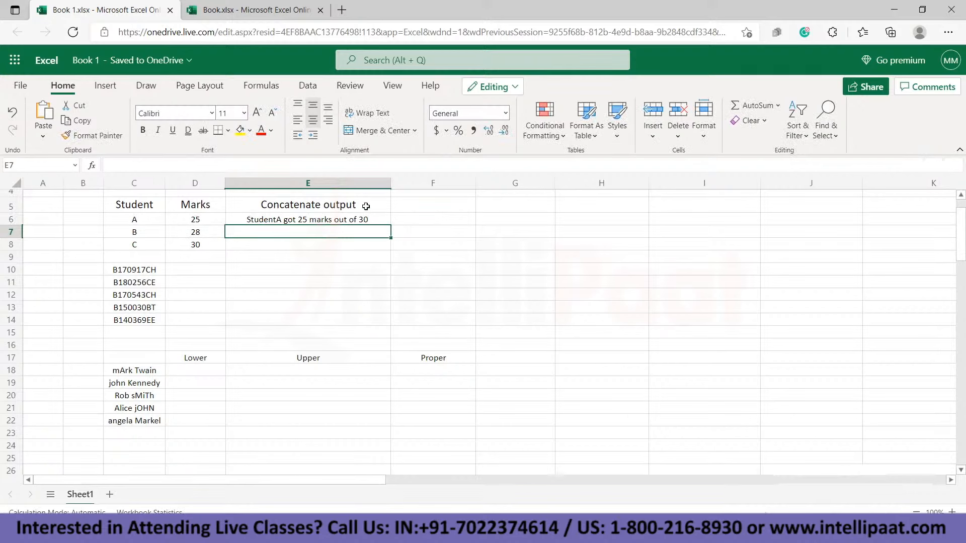
left_click(375, 222)
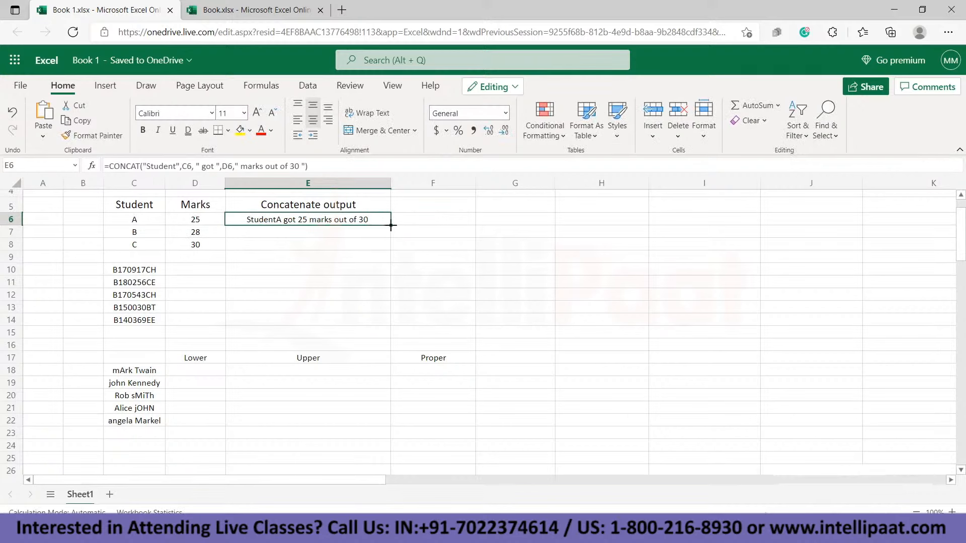
left_click_drag(391, 225, 391, 249)
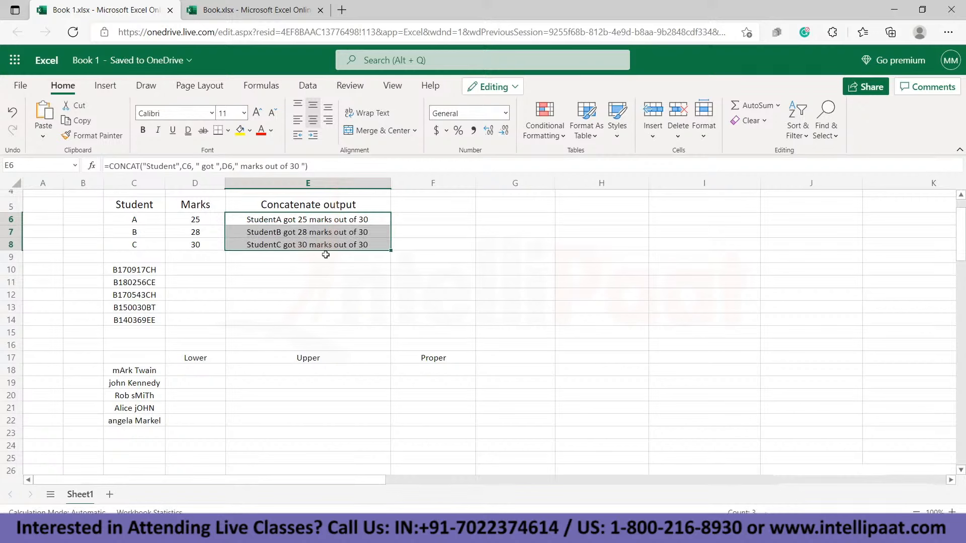
Enter =LEFT(C10,3) in D10 to extract the first three characters of the code in C10
left_click(451, 249)
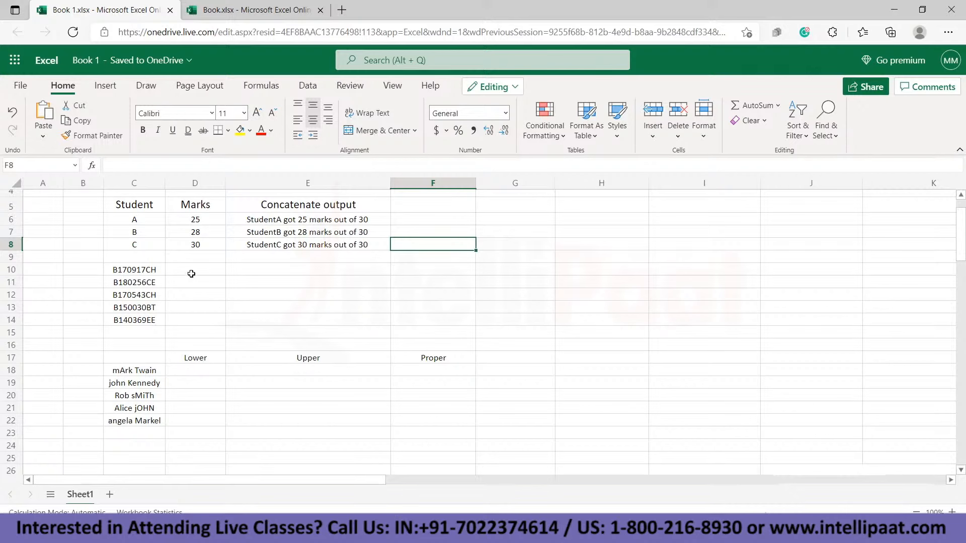
left_click(195, 269)
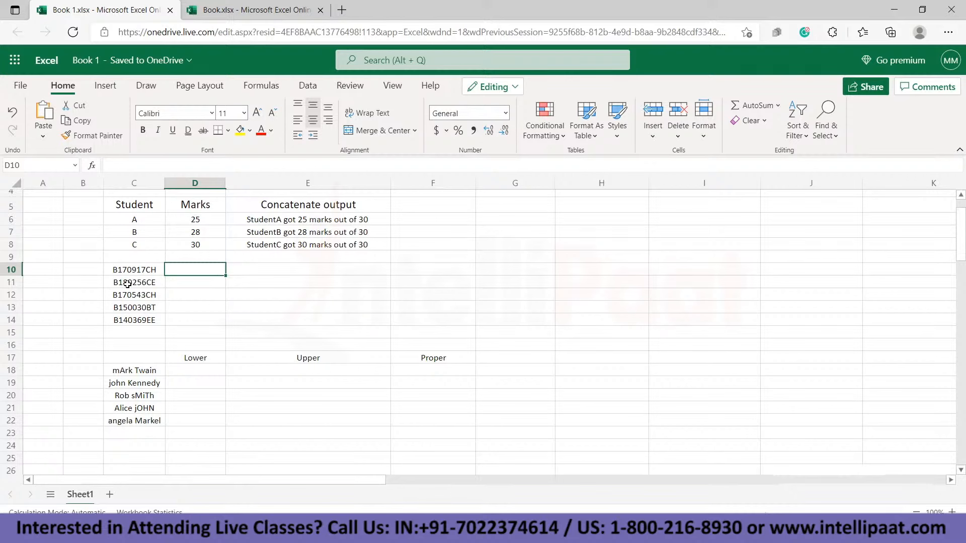
type("=Le")
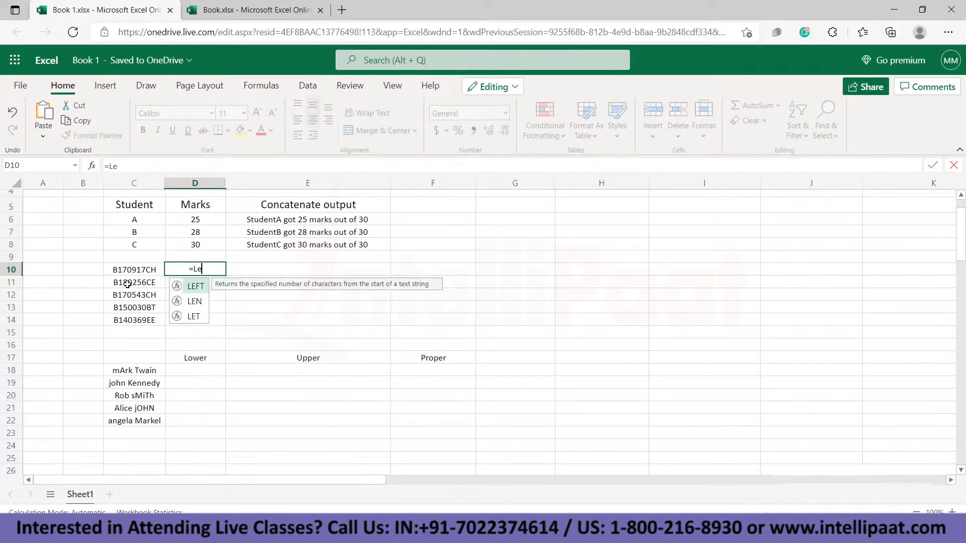
type("ft")
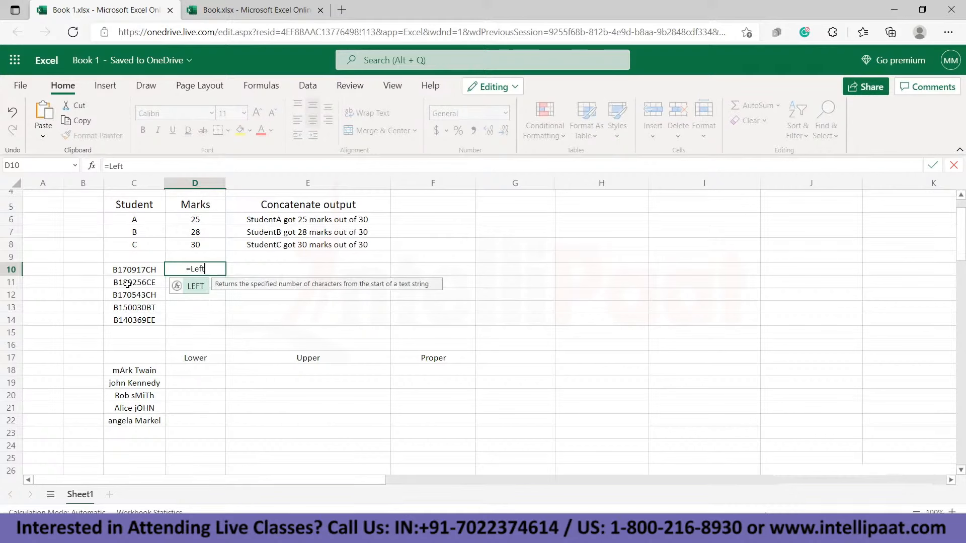
left_click(190, 287)
left_click(119, 271)
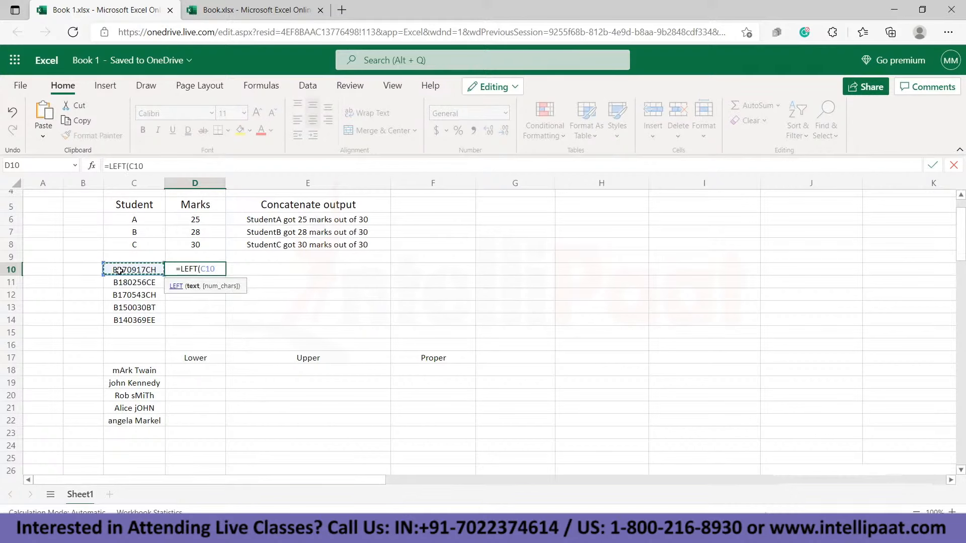
type(",")
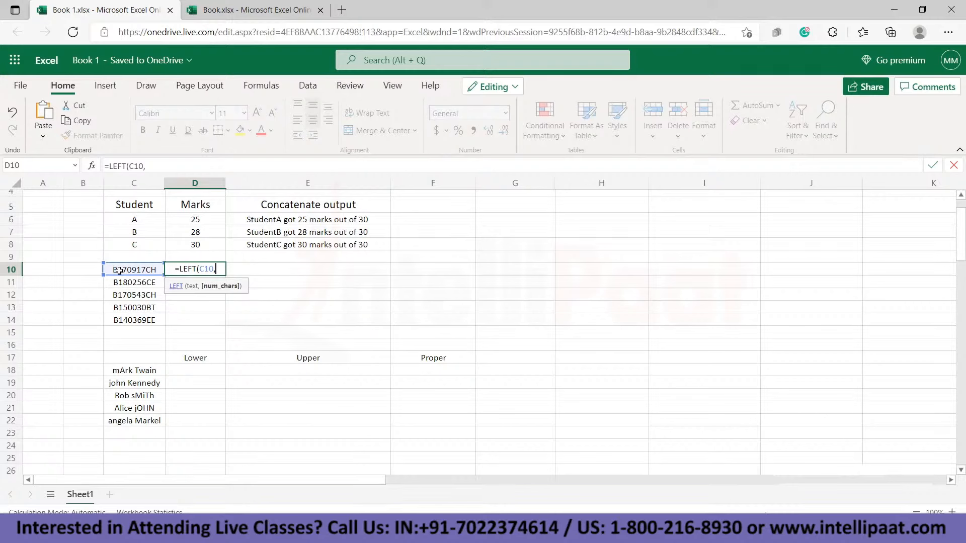
type("3)")
key("Return")
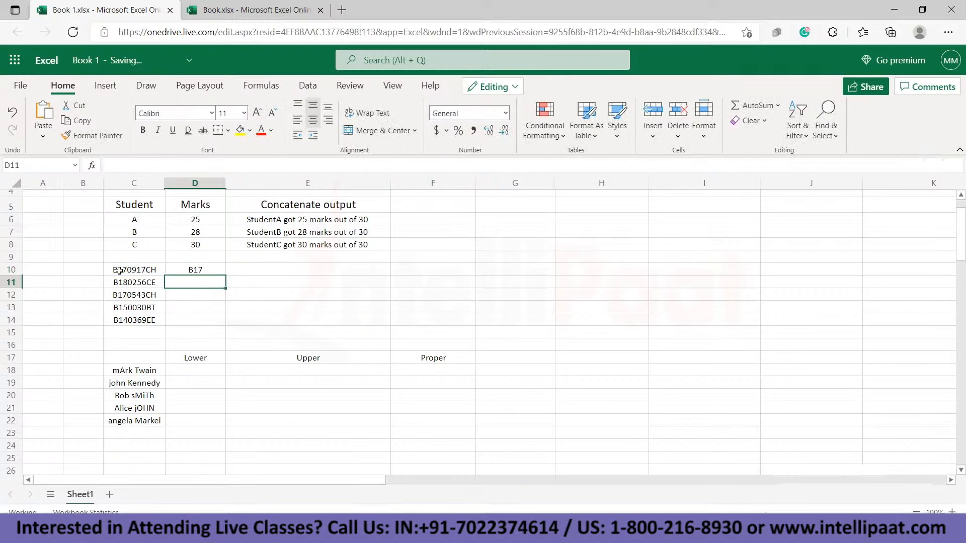
Fill the LEFT formula from D10 down to D14
left_click(210, 272)
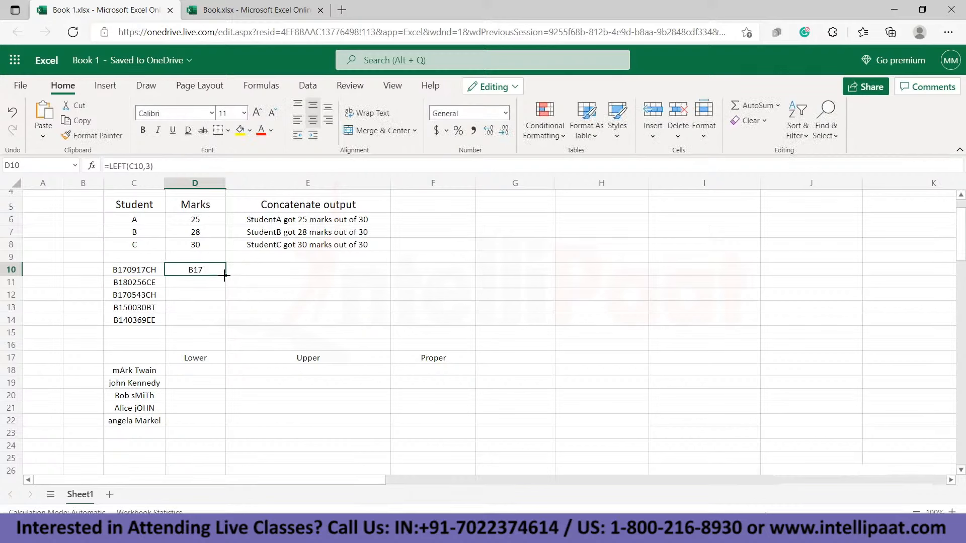
left_click_drag(224, 281, 224, 321)
left_click(292, 266)
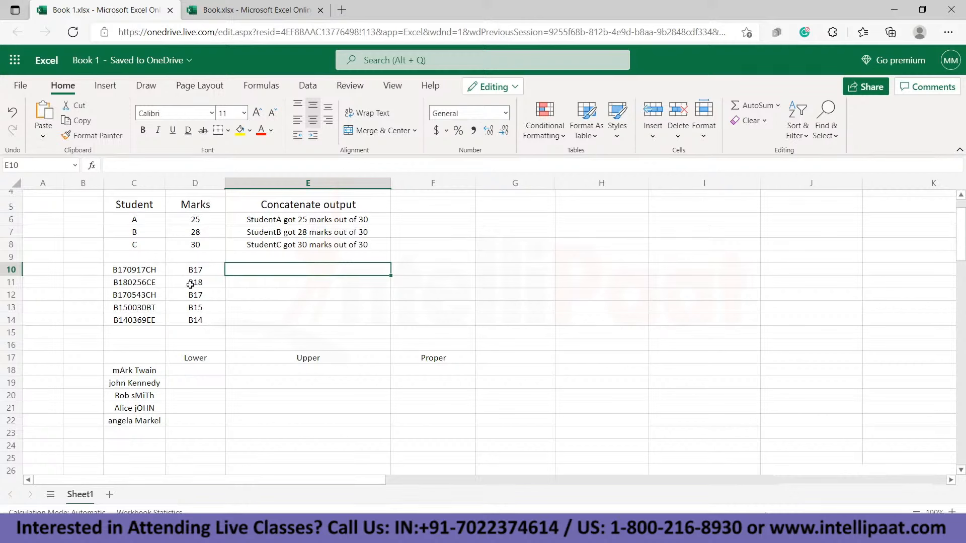
Enter sample first names in B10:B12 beside the first three codes
left_click(79, 267)
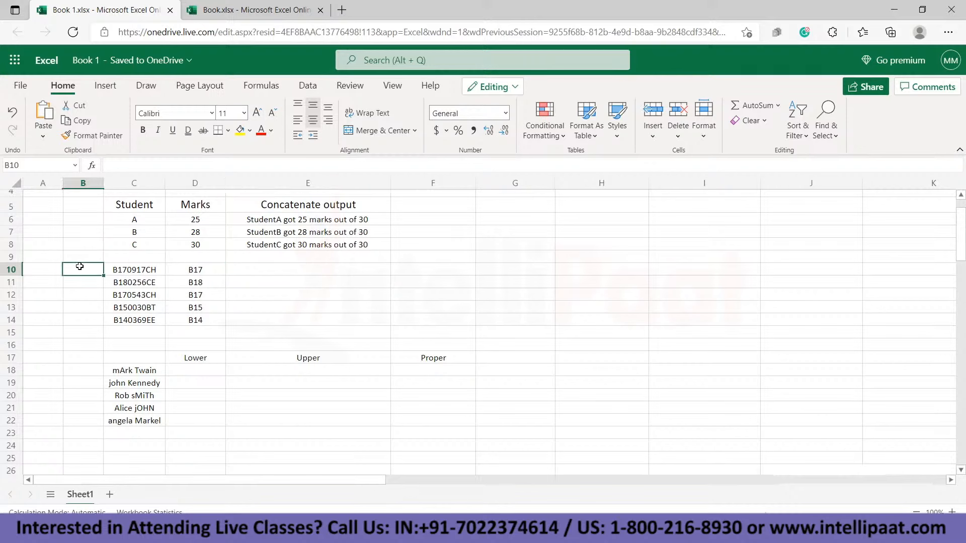
type("Mark")
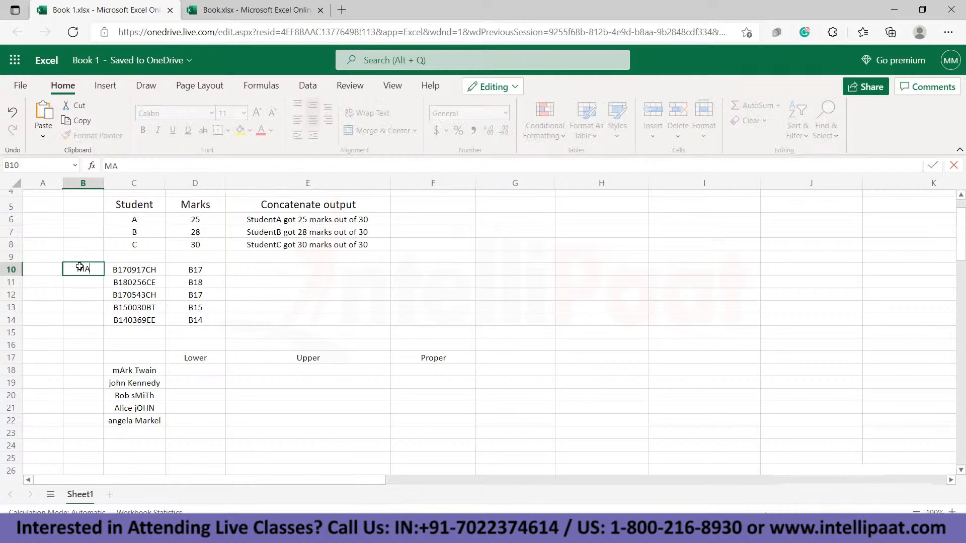
key("Return")
type("Bob")
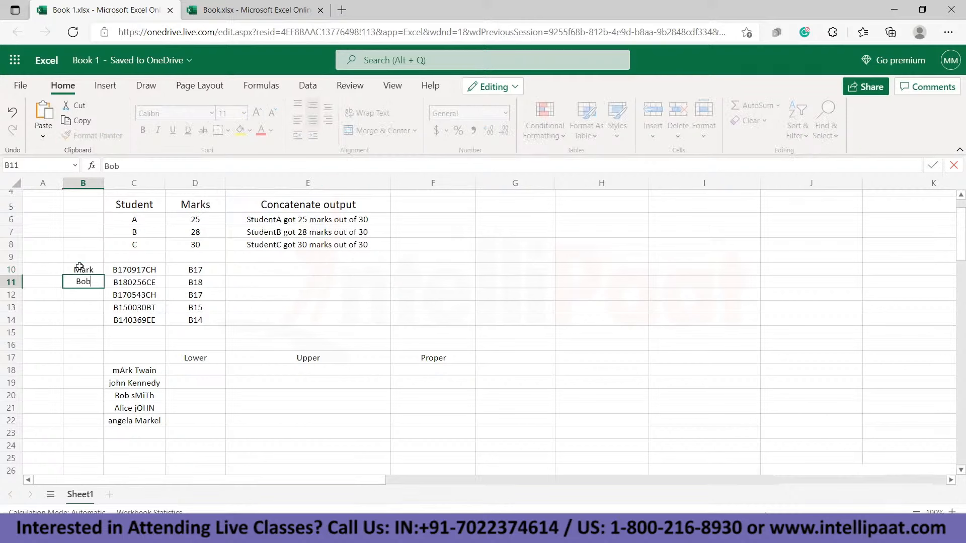
key("Return")
type("John")
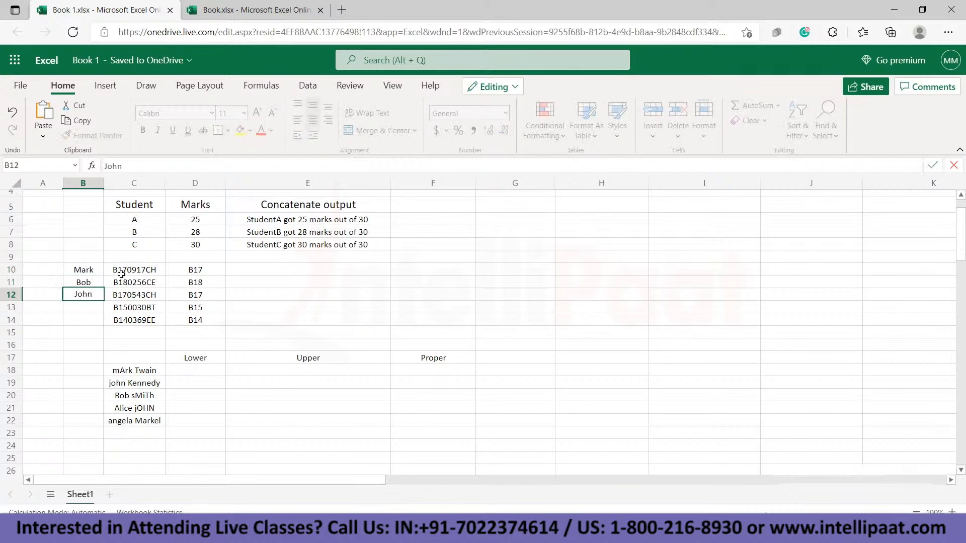
Enter =RIGHT(C10,2) in E10 to extract the last two characters of the code in C10
left_click(266, 268)
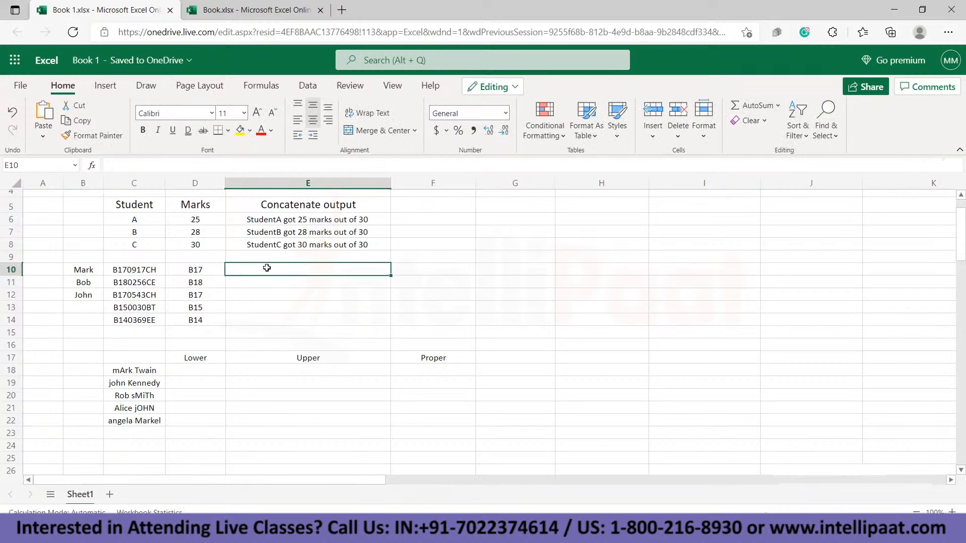
type("=right")
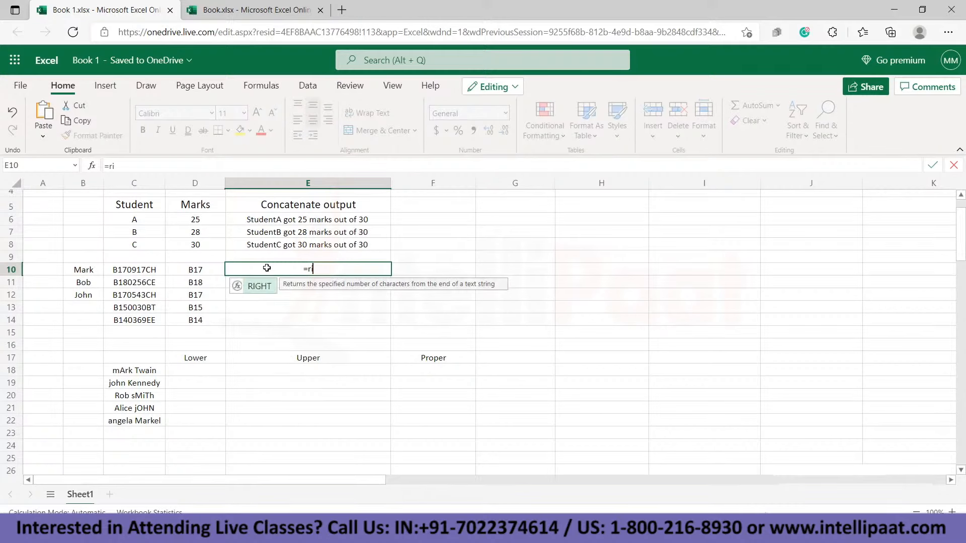
key("BackSpace")
key("BackSpace")
key("BackSpace")
key("BackSpace")
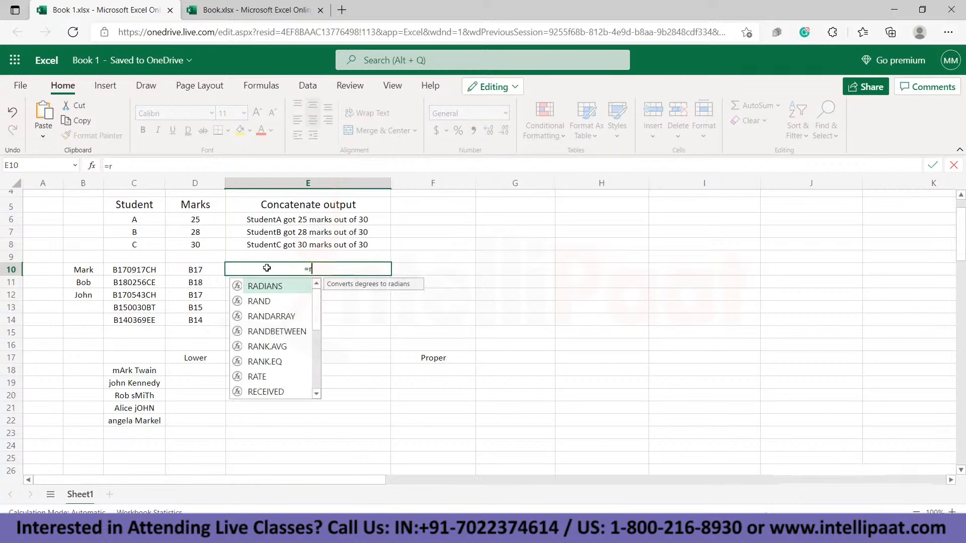
type("i")
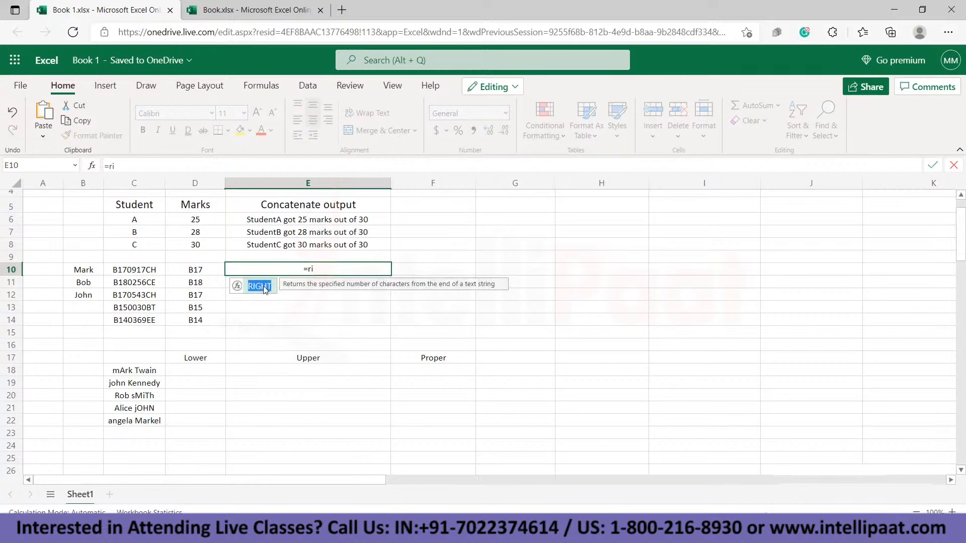
double_click(267, 288)
left_click(129, 272)
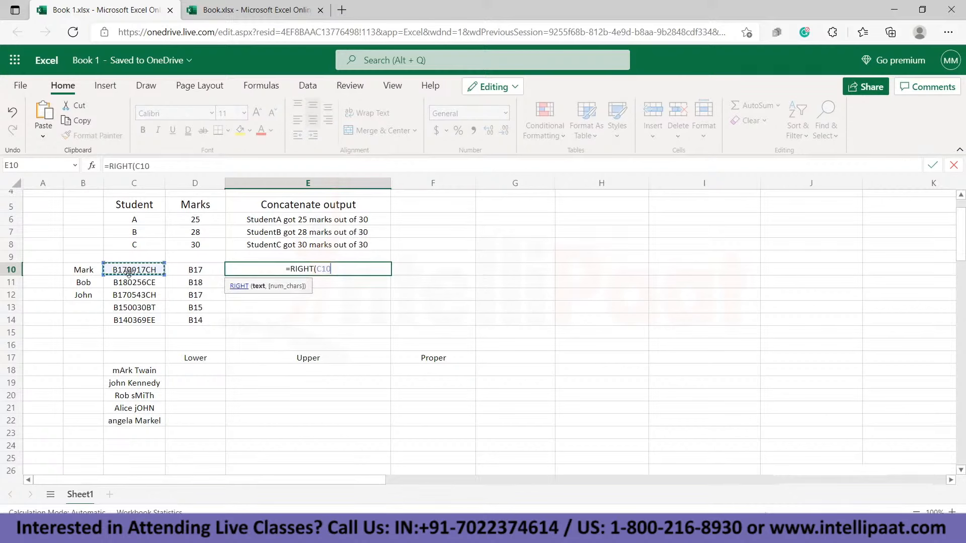
type(",")
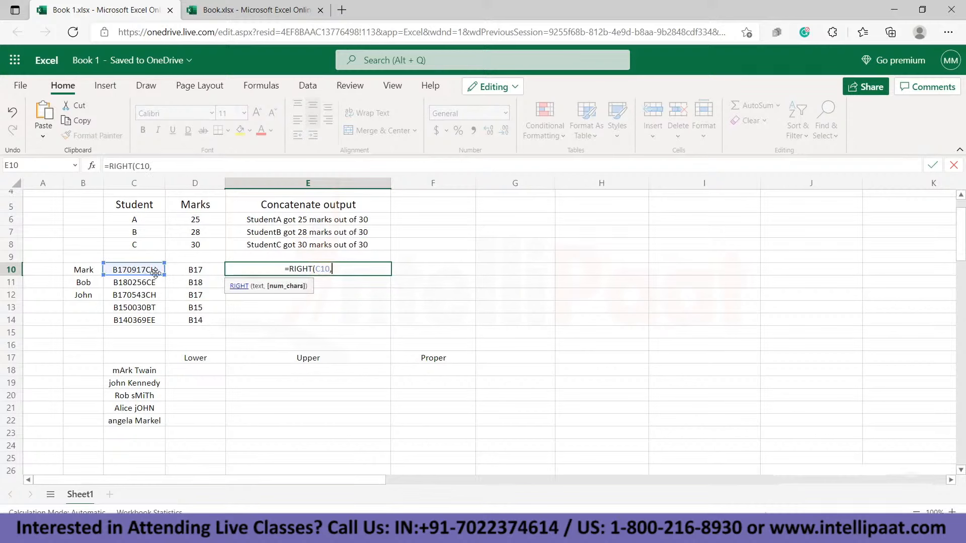
type("2)")
key("Return")
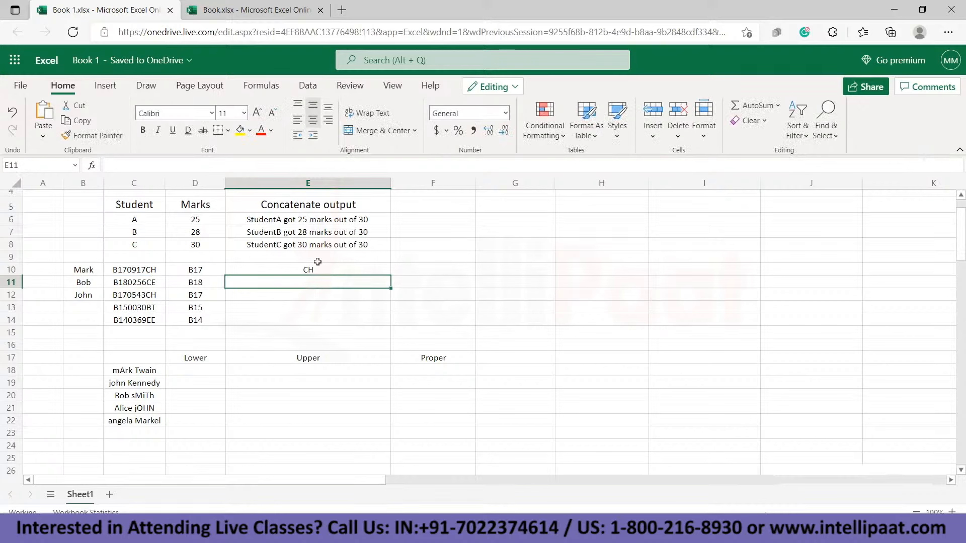
Fill the RIGHT formula from E10 down to E14
left_click(330, 272)
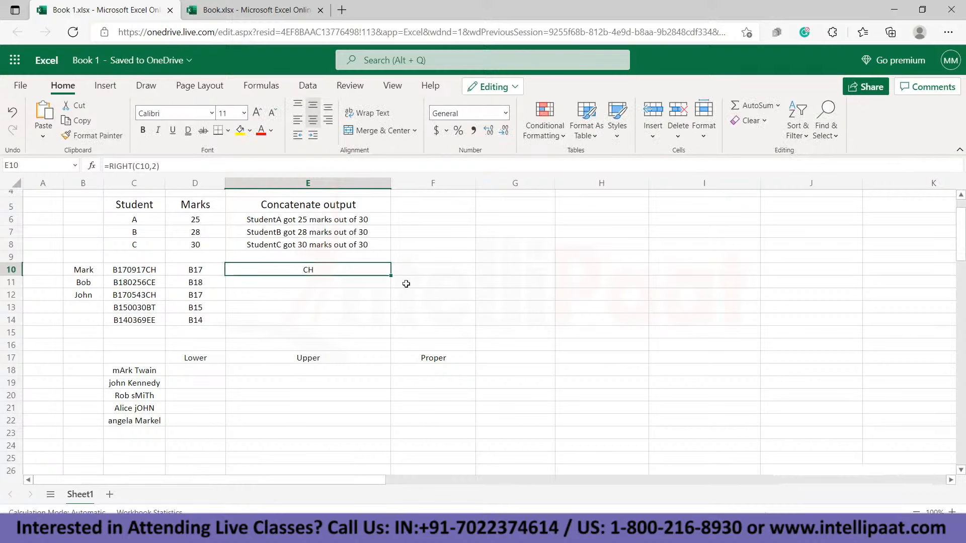
left_click_drag(391, 276, 386, 314)
left_click(527, 272)
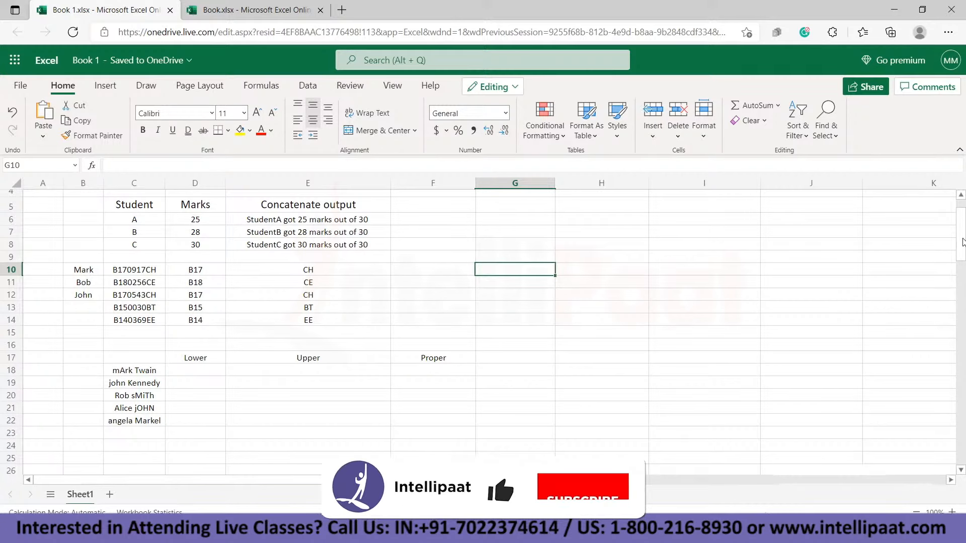
Convert the name in C18 to lowercase with =LOWER(C18) in D18 and fill the formula down to D22
scroll(962, 253, "down", 1)
scroll(962, 253, "down", 2)
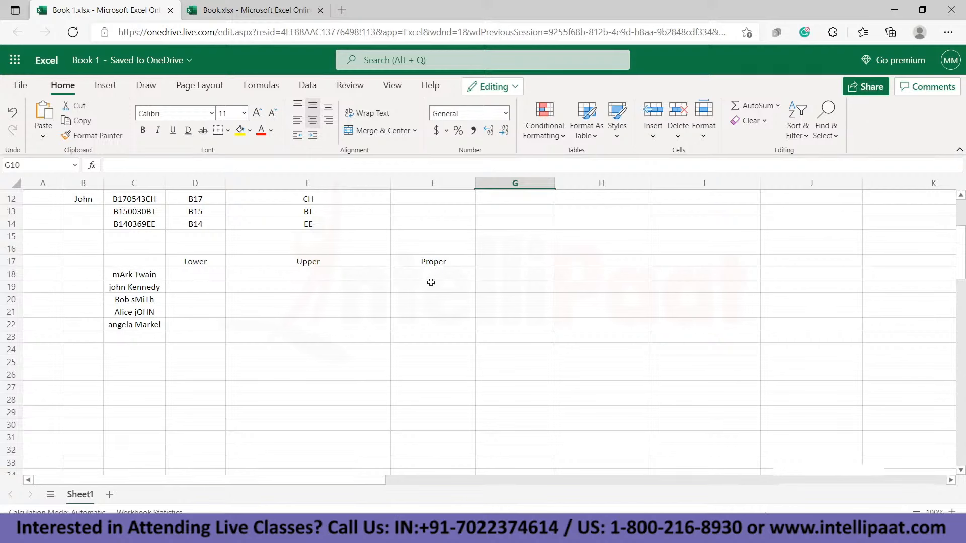
left_click(207, 278)
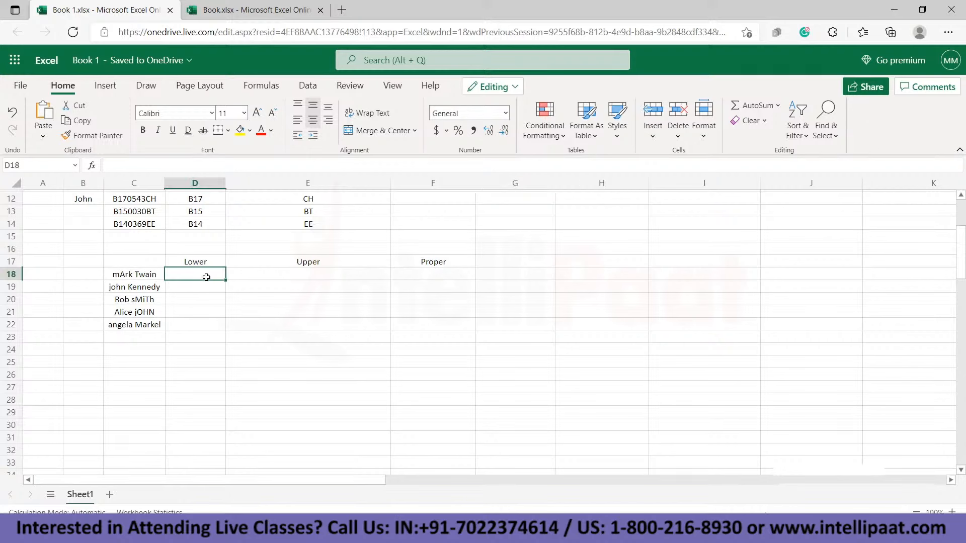
type("=Lower")
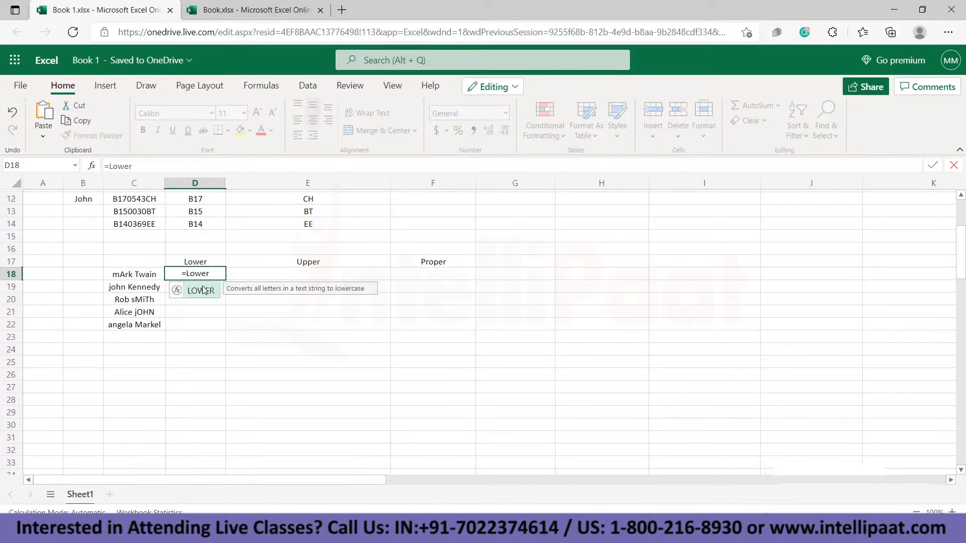
double_click(201, 291)
left_click(123, 275)
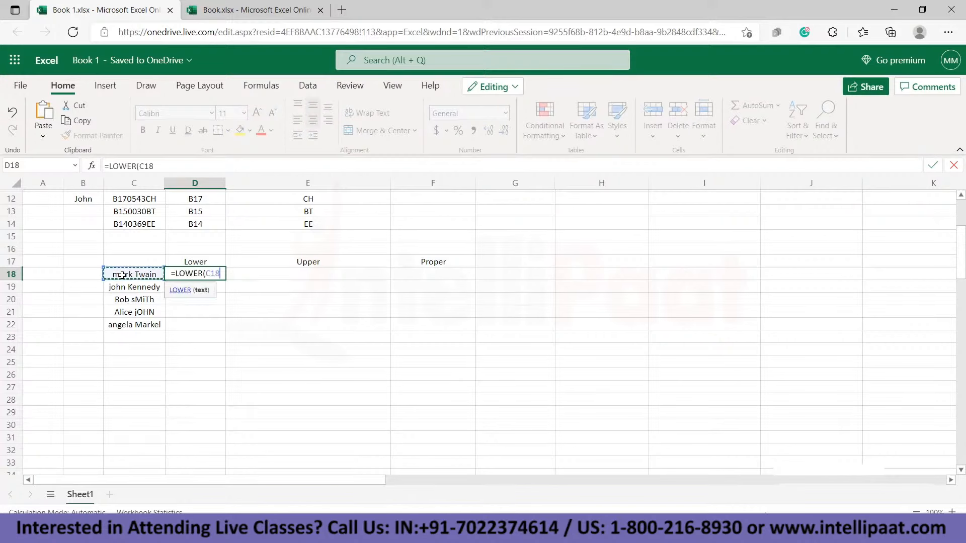
type(")")
key("Return")
left_click(179, 276)
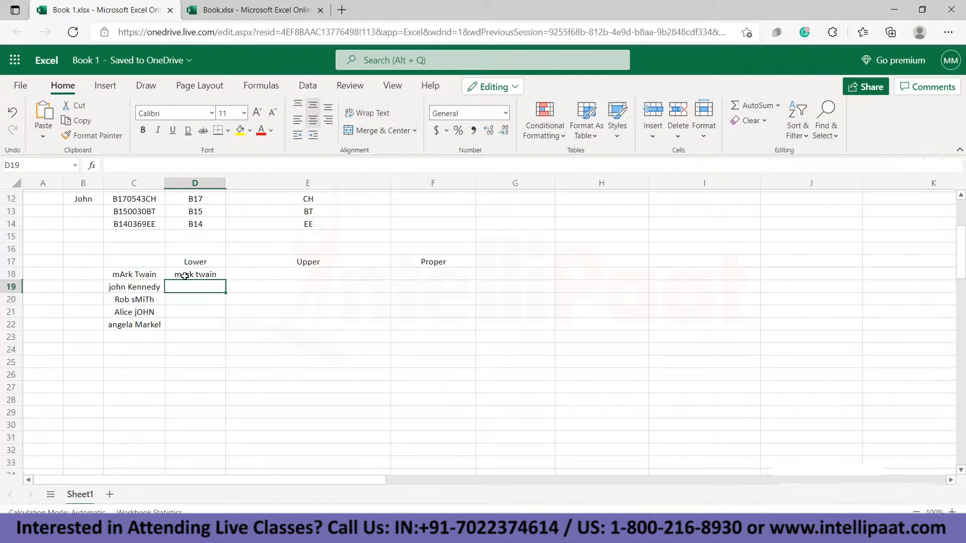
left_click_drag(225, 280, 223, 319)
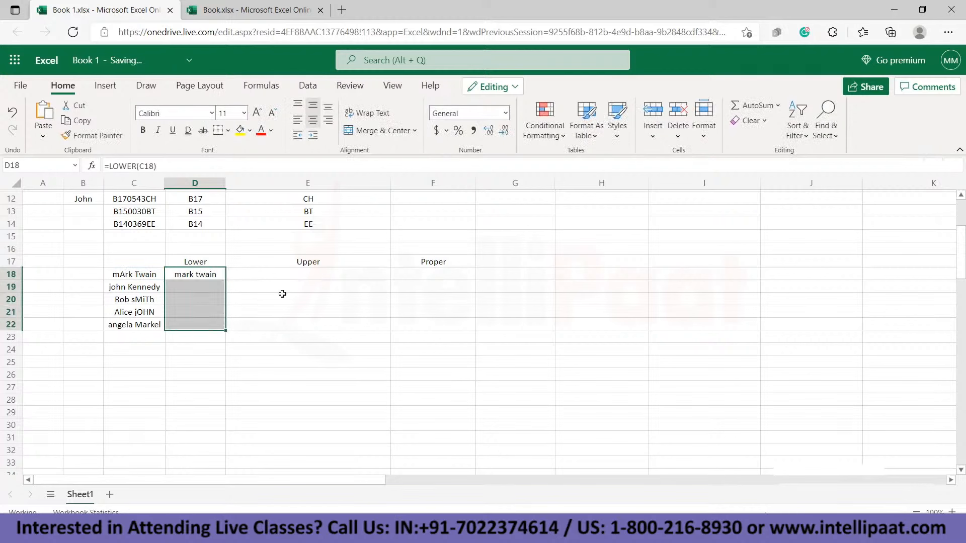
Enter =UPPER(C18) in E18 to convert the name in C18 to uppercase
left_click(309, 276)
type("=")
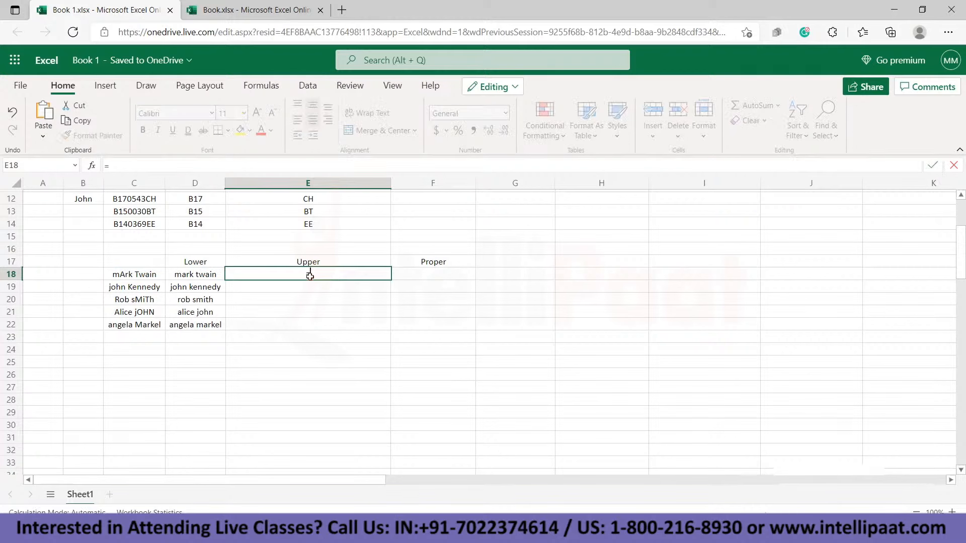
type("u")
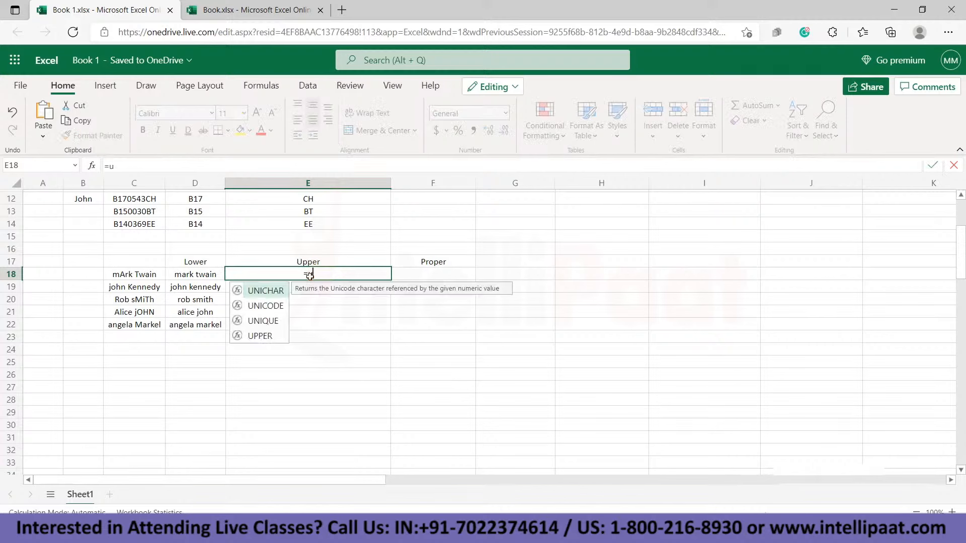
type("pper")
key("Tab")
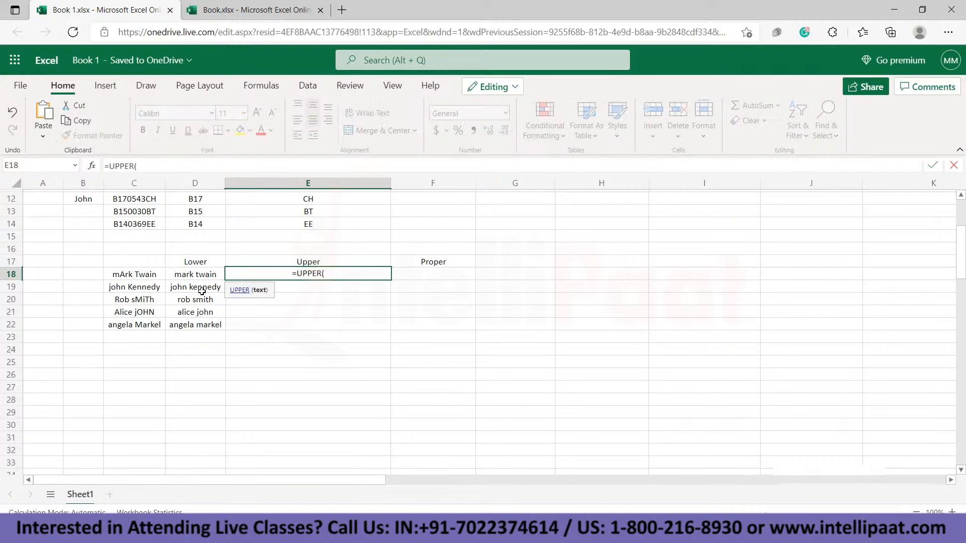
left_click(139, 274)
type(")")
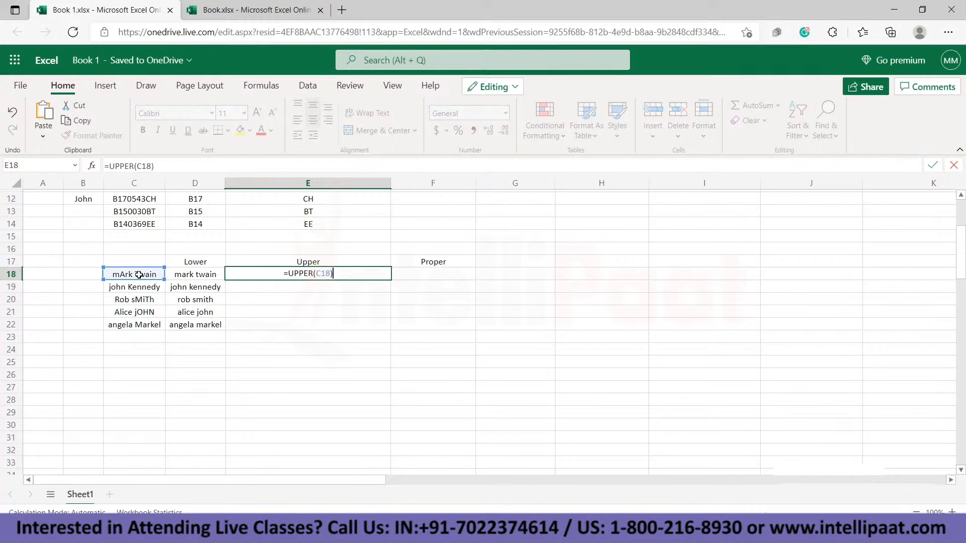
key("ctrl+Return")
Enter a PROPER formula in F18 that capitalizes each word of the name in C18
left_click(428, 273)
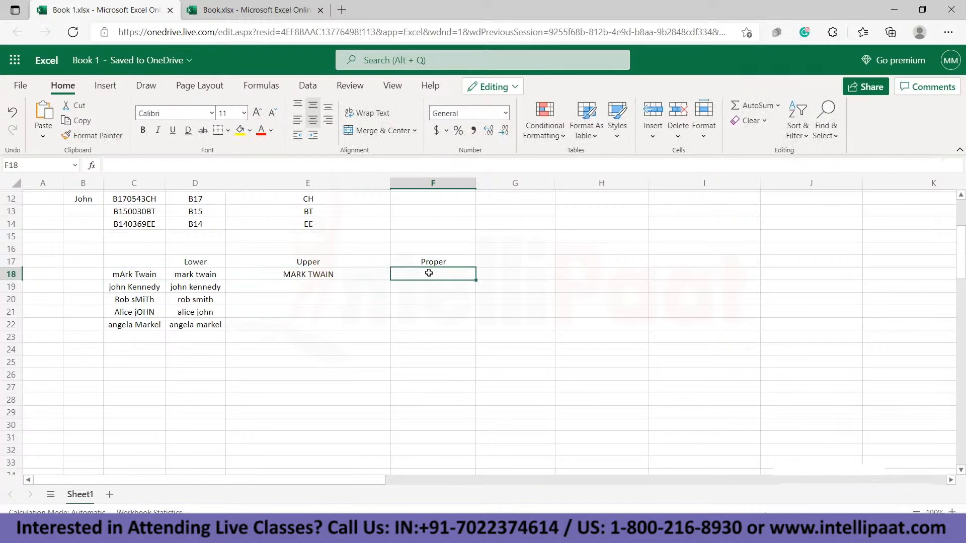
type("=")
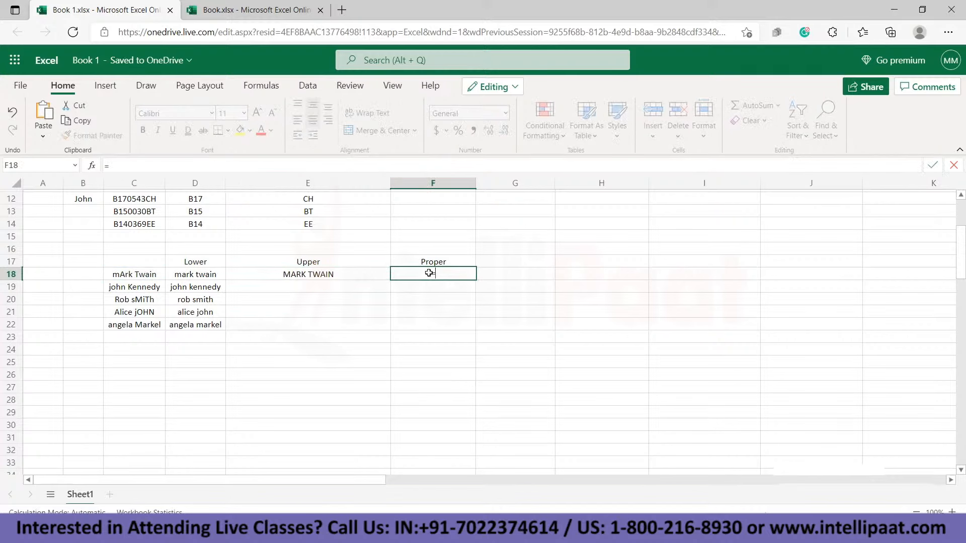
type("Proper")
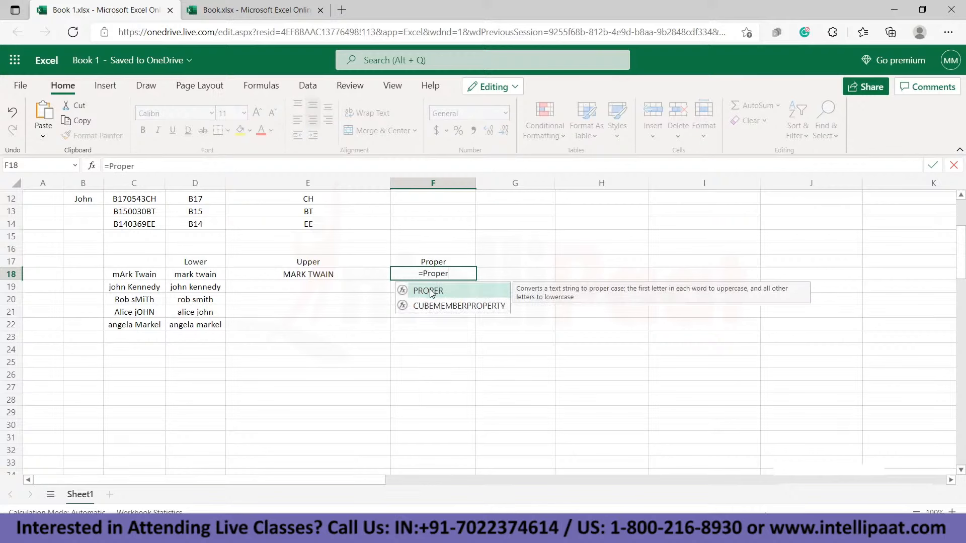
double_click(429, 291)
left_click(140, 276)
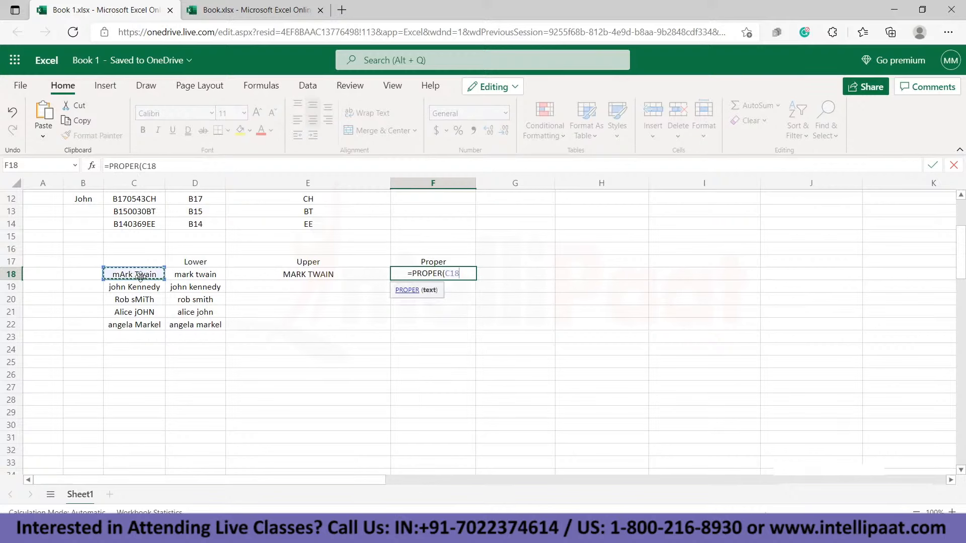
key("ctrl+Return")
Fill the UPPER formula in E18 and the PROPER formula in F18 down to row 22
left_click(380, 280)
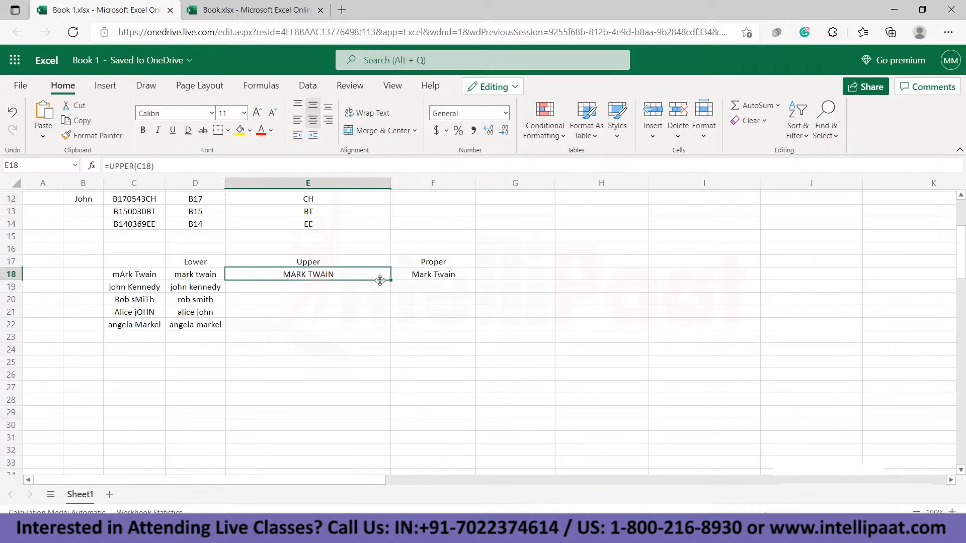
left_click_drag(389, 278, 386, 320)
left_click_drag(466, 276, 467, 320)
key("ctrl+d")
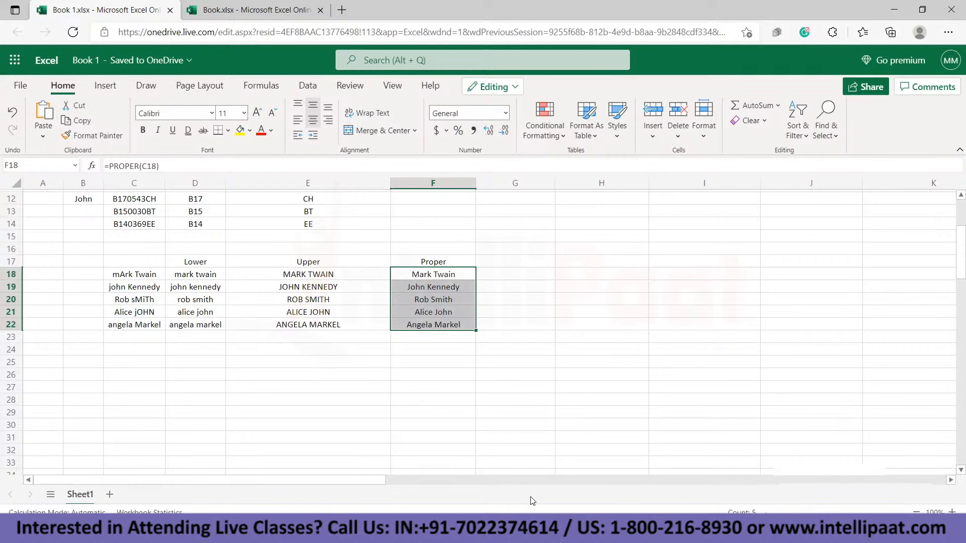
Switch to the PowerPoint slide show and advance to the Final Thoughts slide
key("alt+Tab")
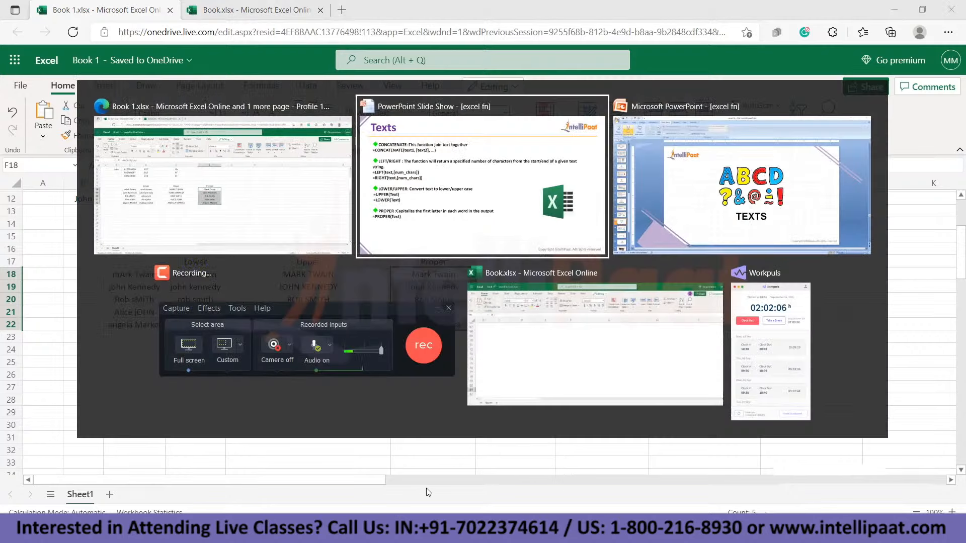
left_click(463, 298)
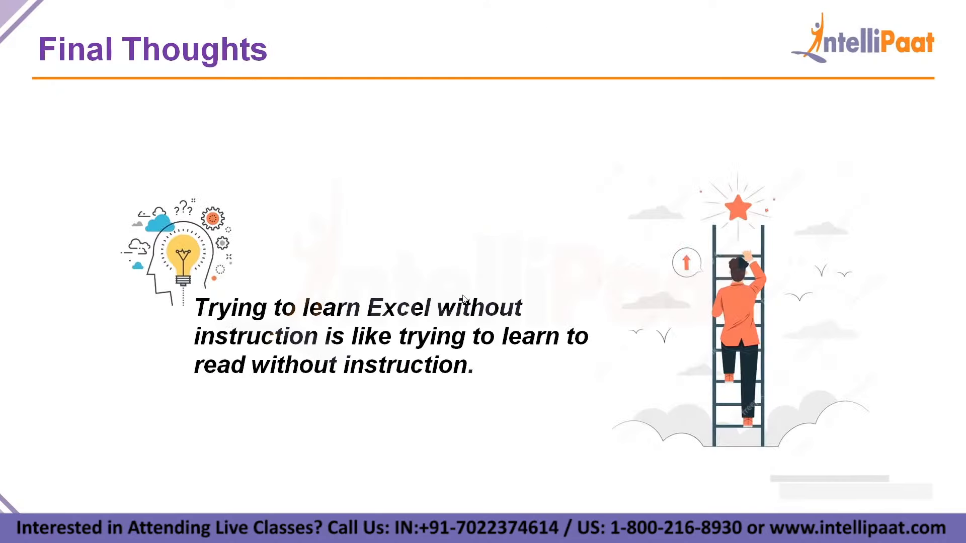